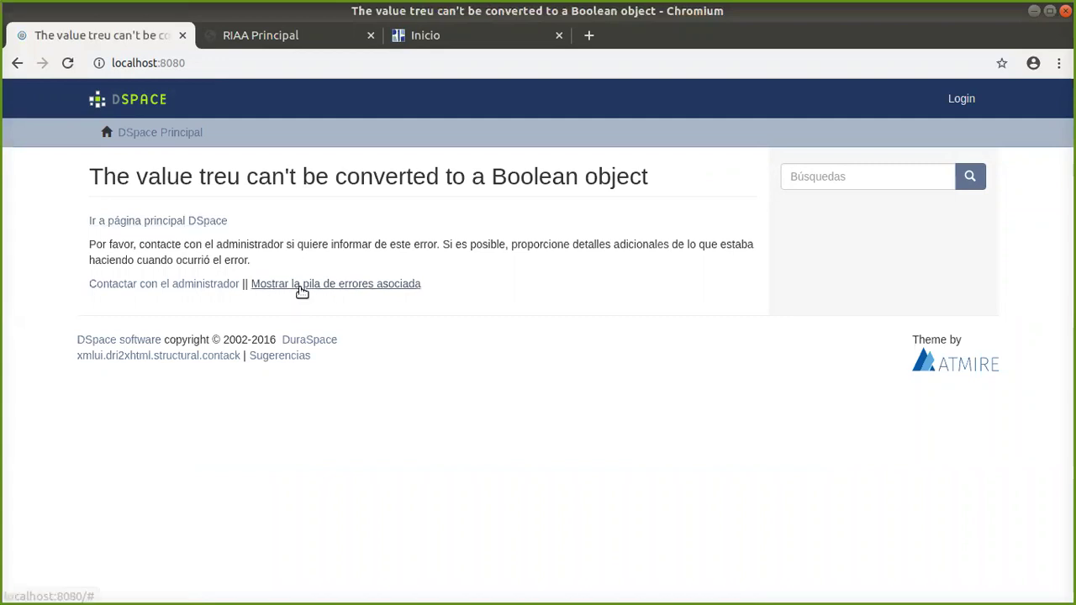
- Show the error's stack trace, then correct webui.strengths.show to true in dspace.cfg in the terminal and save the file
{"action": "left_click", "coordinate": [300, 286]}
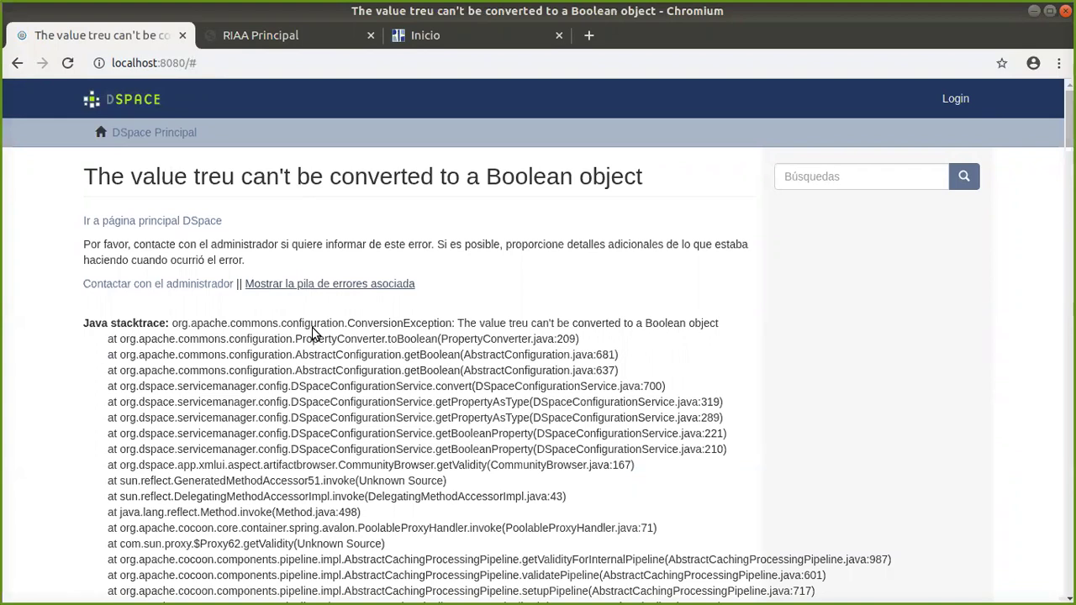
{"action": "key", "text": "alt+Tab"}
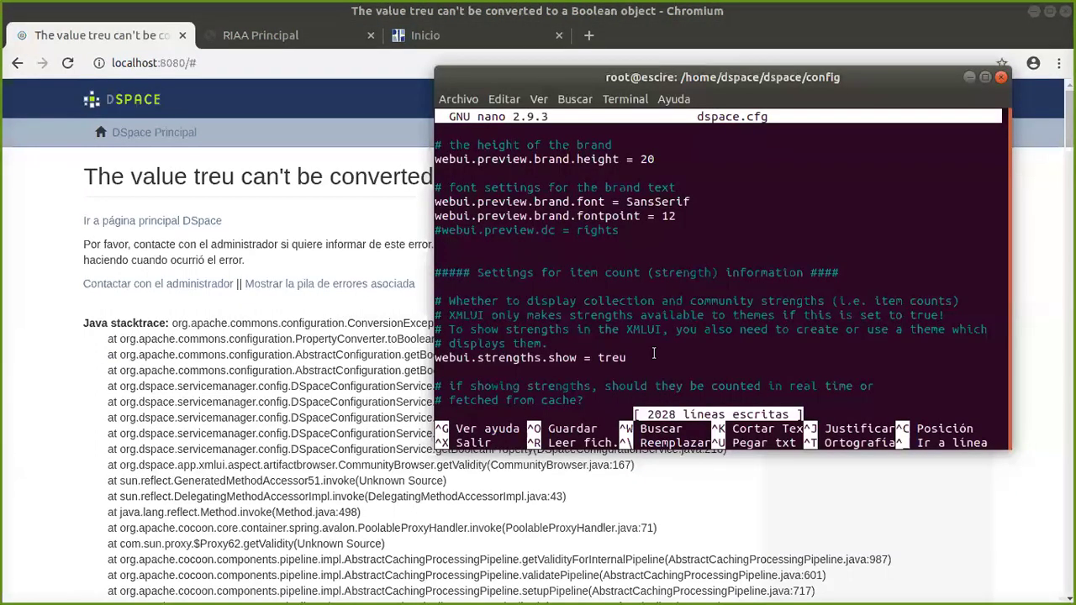
{"action": "key", "text": "BackSpace"}
{"action": "key", "text": "BackSpace"}
{"action": "type", "text": "ue"}
{"action": "key", "text": "ctrl+o"}
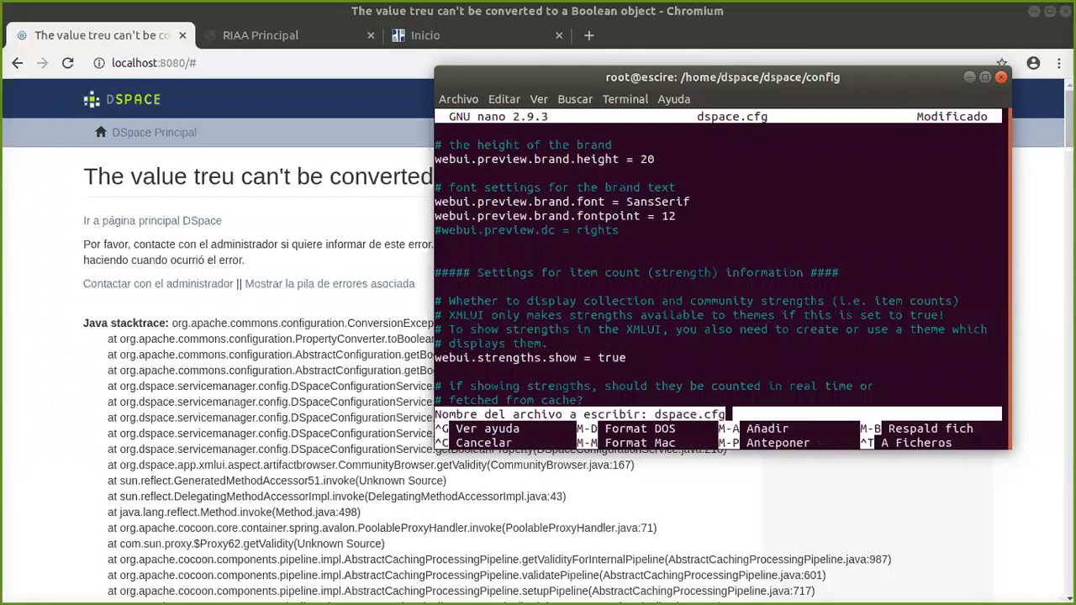
{"action": "key", "text": "Return"}
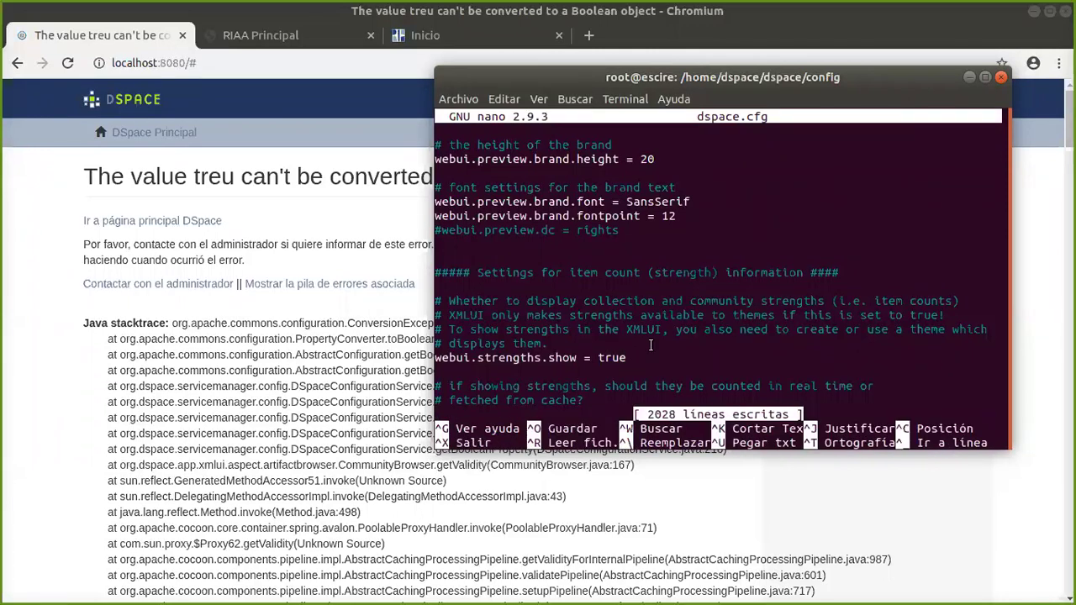
- Reload the repository home page in the browser and check the item count beside the Taller 2019 community
{"action": "left_click", "coordinate": [68, 64]}
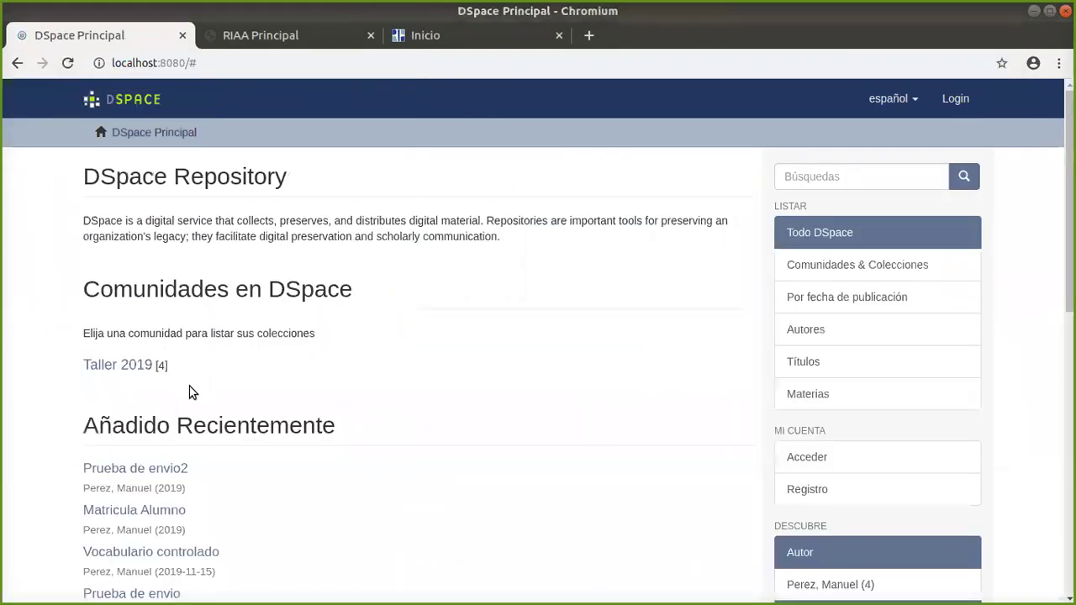
{"action": "double_click", "coordinate": [162, 366]}
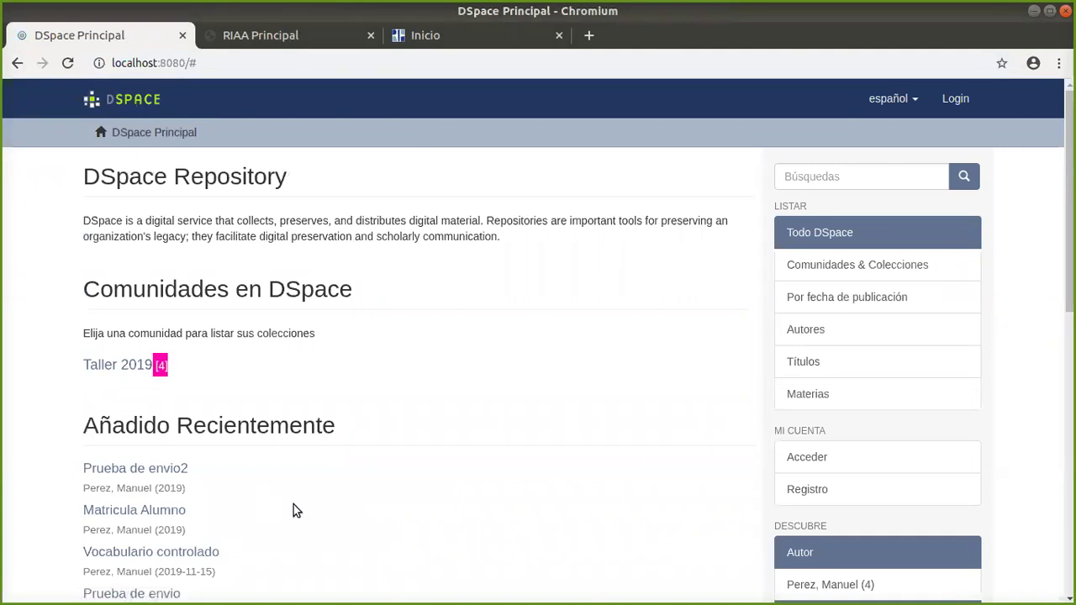
{"action": "scroll", "coordinate": [315, 485], "scroll_direction": "down", "scroll_amount": 1}
{"action": "scroll", "coordinate": [318, 490], "scroll_direction": "down", "scroll_amount": 1}
{"action": "scroll", "coordinate": [318, 490], "scroll_direction": "up", "scroll_amount": 1}
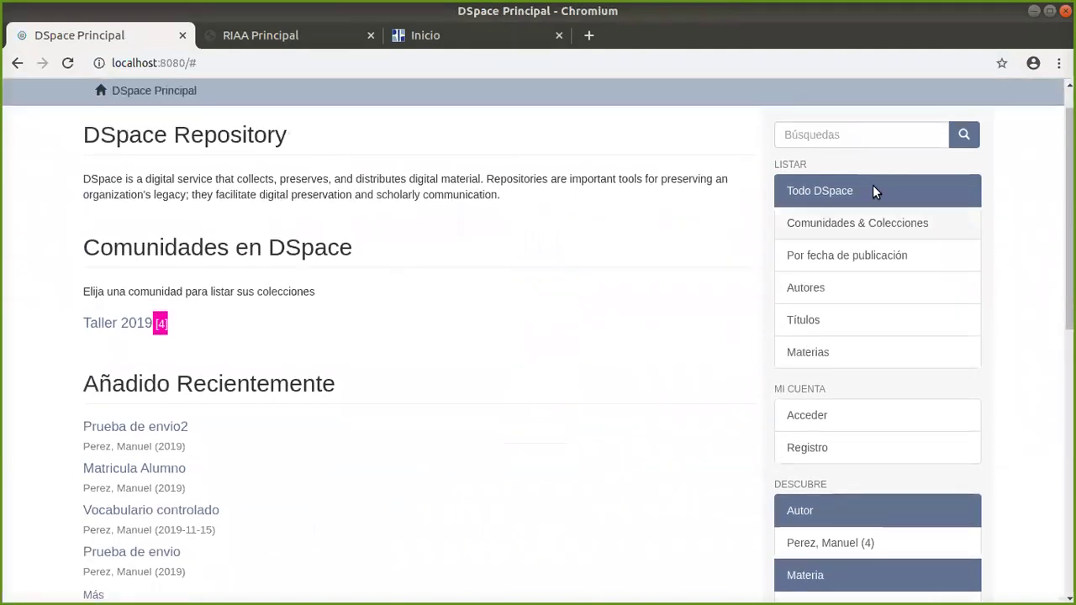
- Open the Comunidades & Colecciones listing and check the item count beside Taller 2019
{"action": "left_click", "coordinate": [864, 225]}
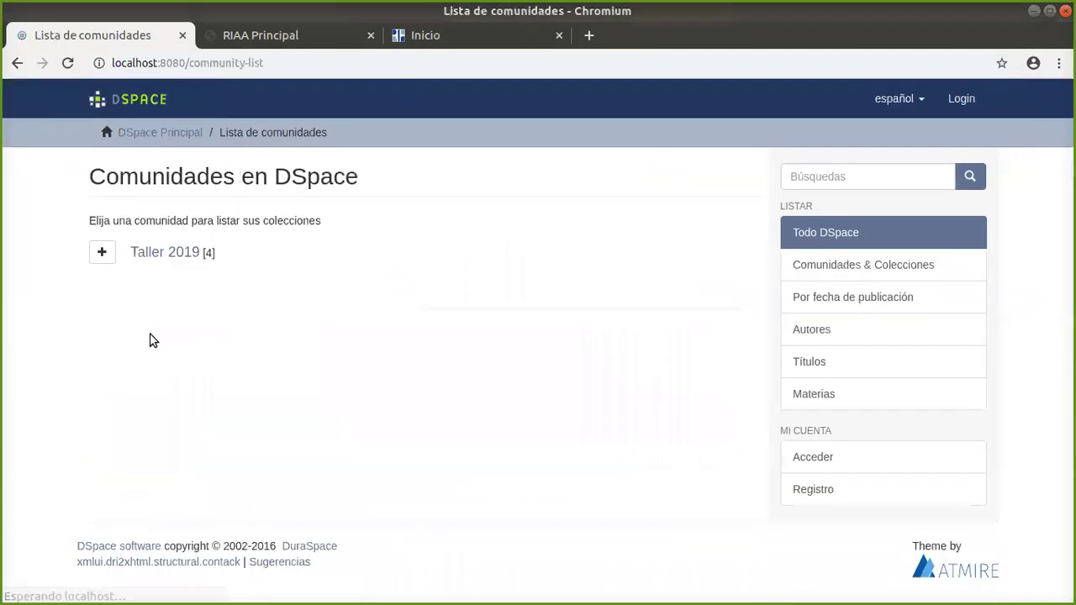
{"action": "left_click_drag", "start_coordinate": [223, 255], "coordinate": [203, 255]}
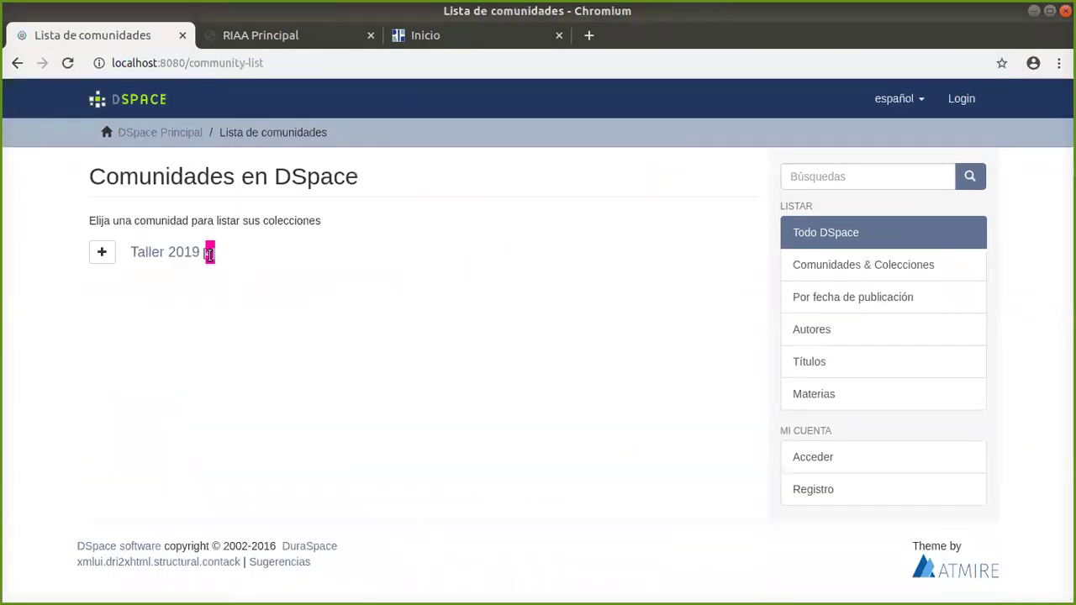
{"action": "left_click", "coordinate": [913, 264]}
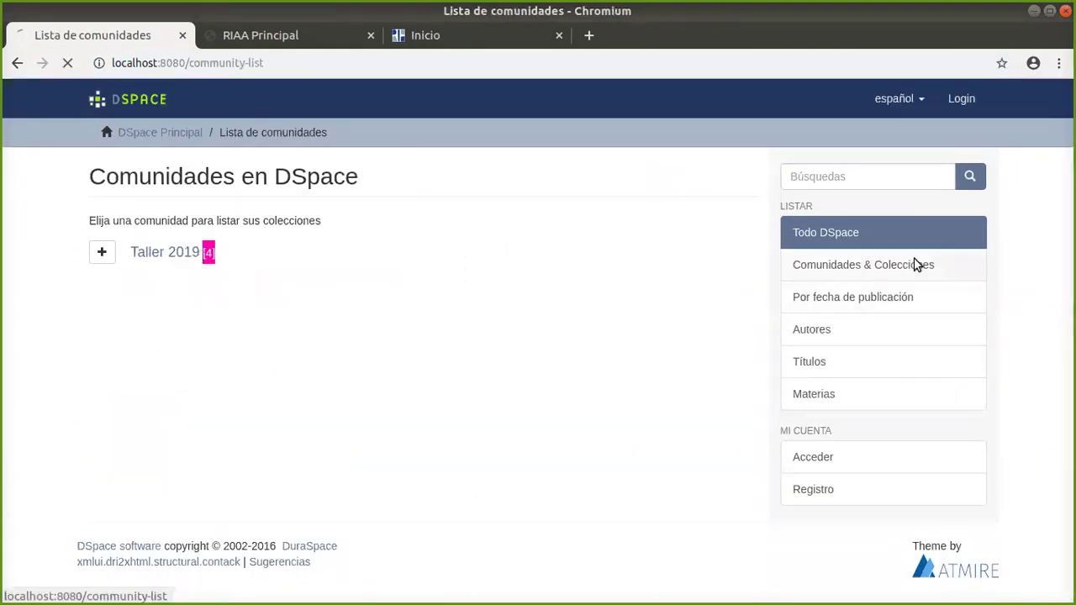
- Return to the DSpace home page and examine the recent submissions and the Descubre facets with their counts
{"action": "left_click", "coordinate": [165, 134]}
{"action": "scroll", "coordinate": [730, 374], "scroll_direction": "down", "scroll_amount": 4}
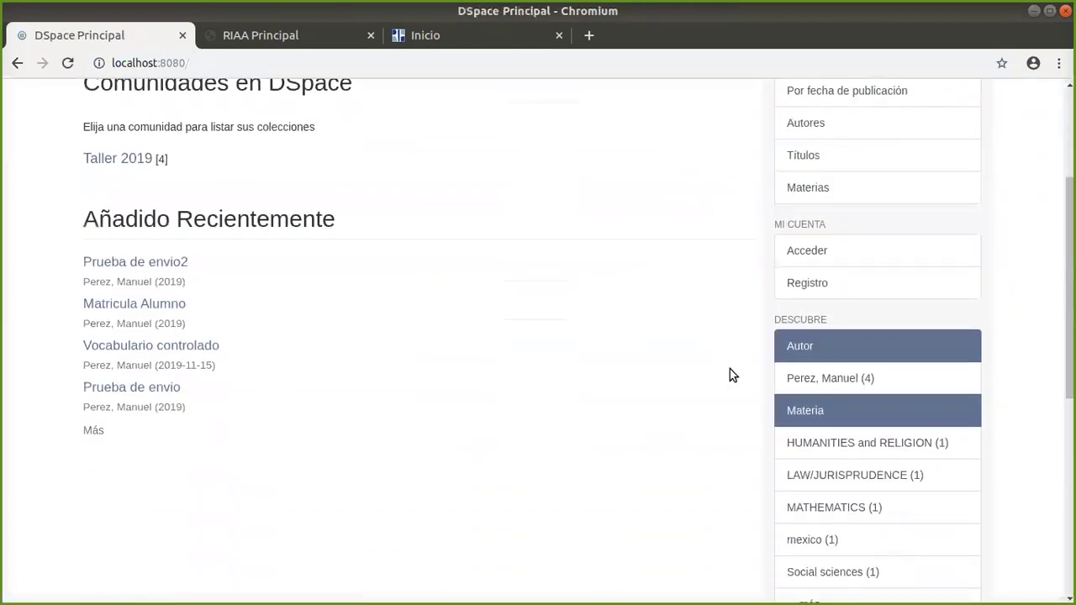
{"action": "scroll", "coordinate": [729, 371], "scroll_direction": "down", "scroll_amount": 3}
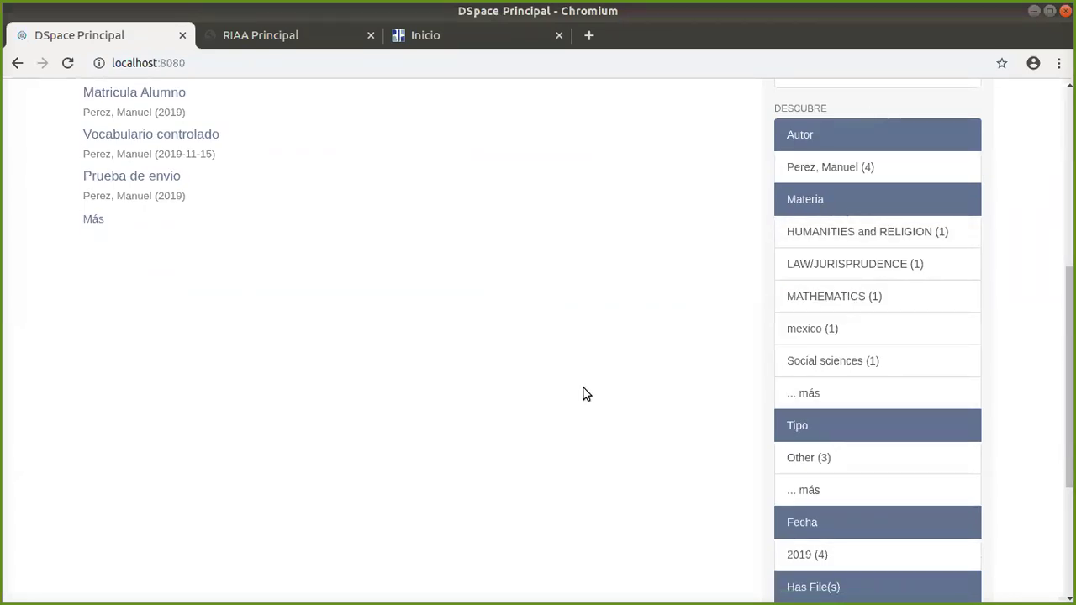
{"action": "scroll", "coordinate": [590, 385], "scroll_direction": "up", "scroll_amount": 5}
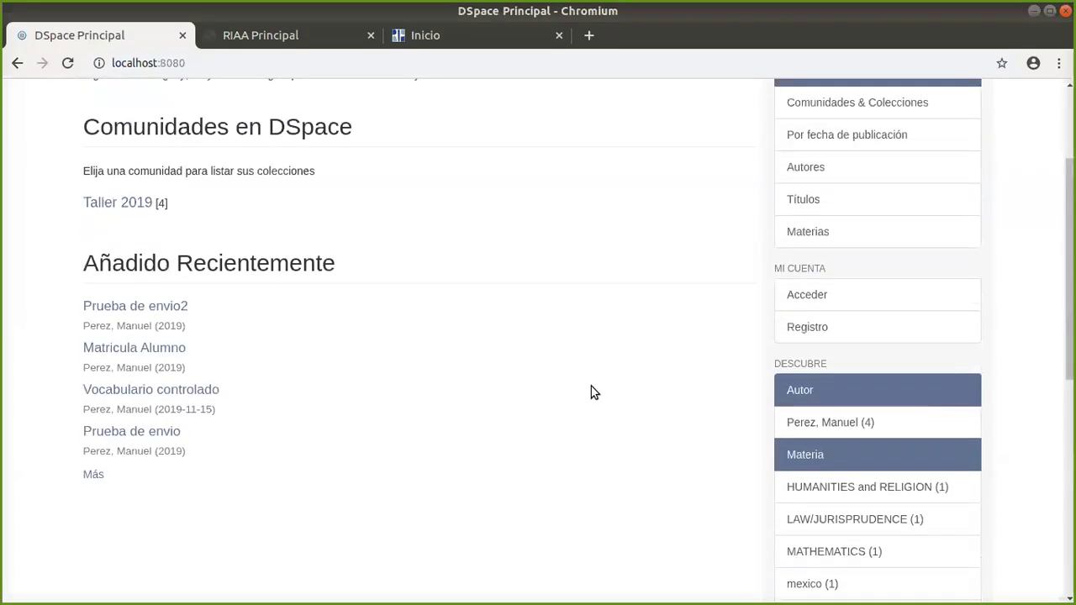
{"action": "scroll", "coordinate": [980, 379], "scroll_direction": "down", "scroll_amount": 5}
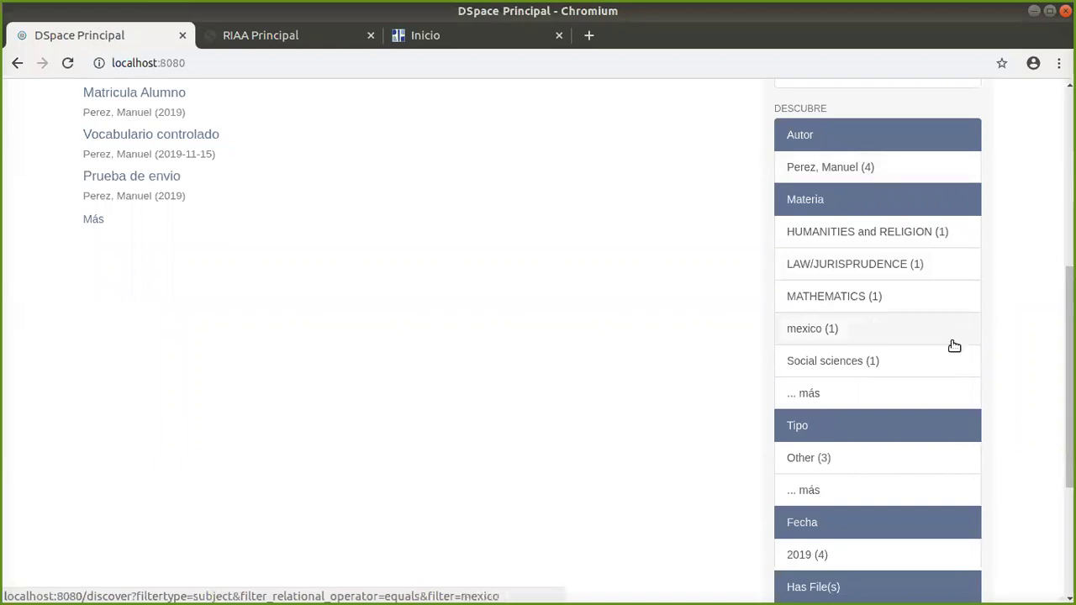
{"action": "scroll", "coordinate": [878, 353], "scroll_direction": "down", "scroll_amount": 1}
{"action": "scroll", "coordinate": [878, 353], "scroll_direction": "down", "scroll_amount": 1}
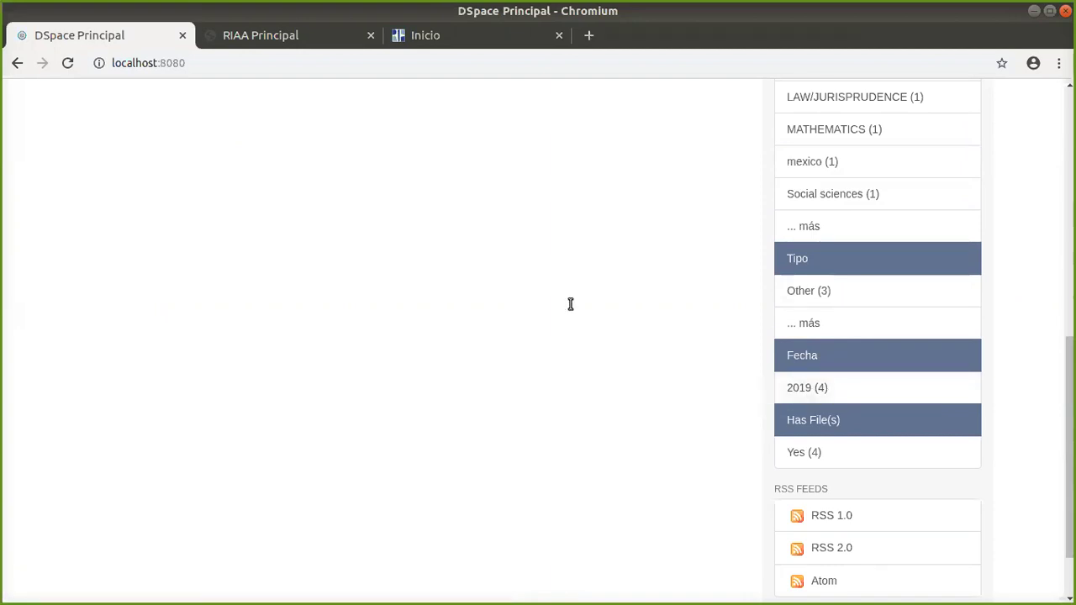
- Switch to the terminal over the slide and search dspace.cfg for "render.full"
{"action": "key", "text": "alt+Tab"}
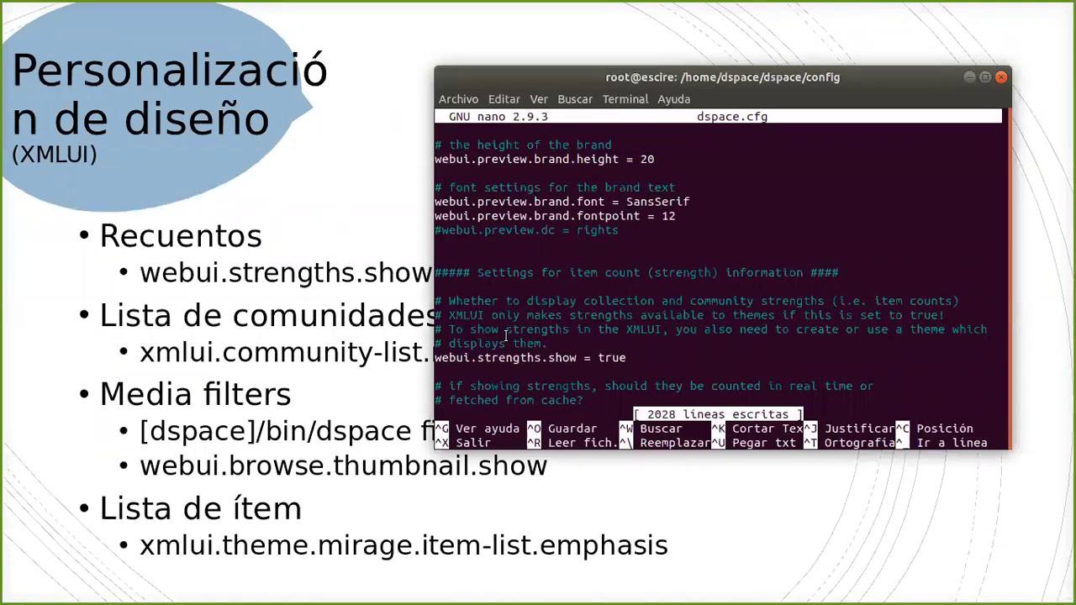
{"action": "left_click_drag", "start_coordinate": [584, 75], "coordinate": [730, 65]}
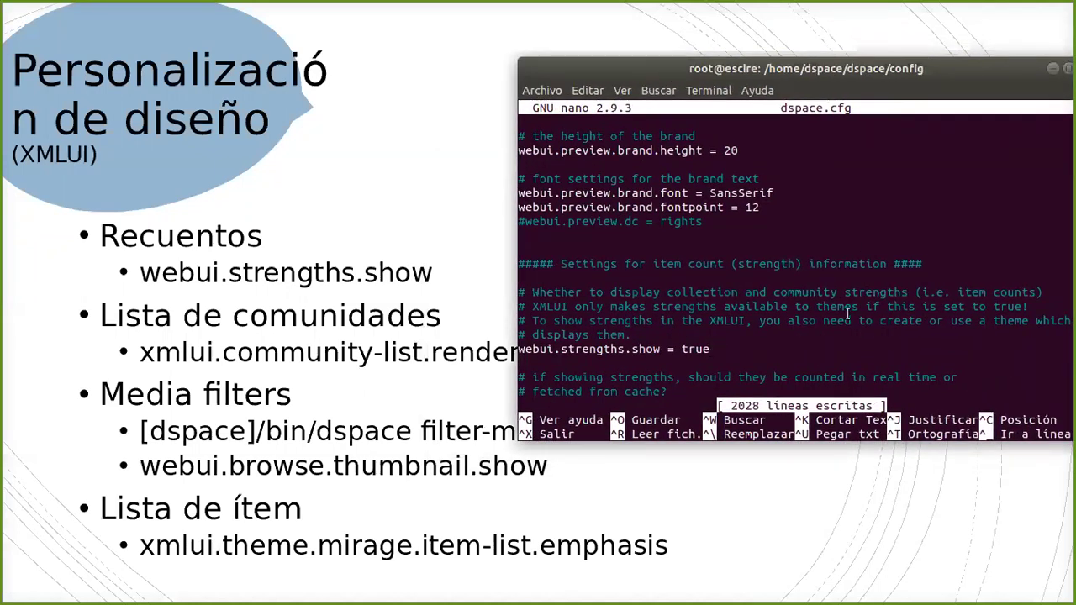
{"action": "key", "text": "ctrl+w"}
{"action": "type", "text": "render."}
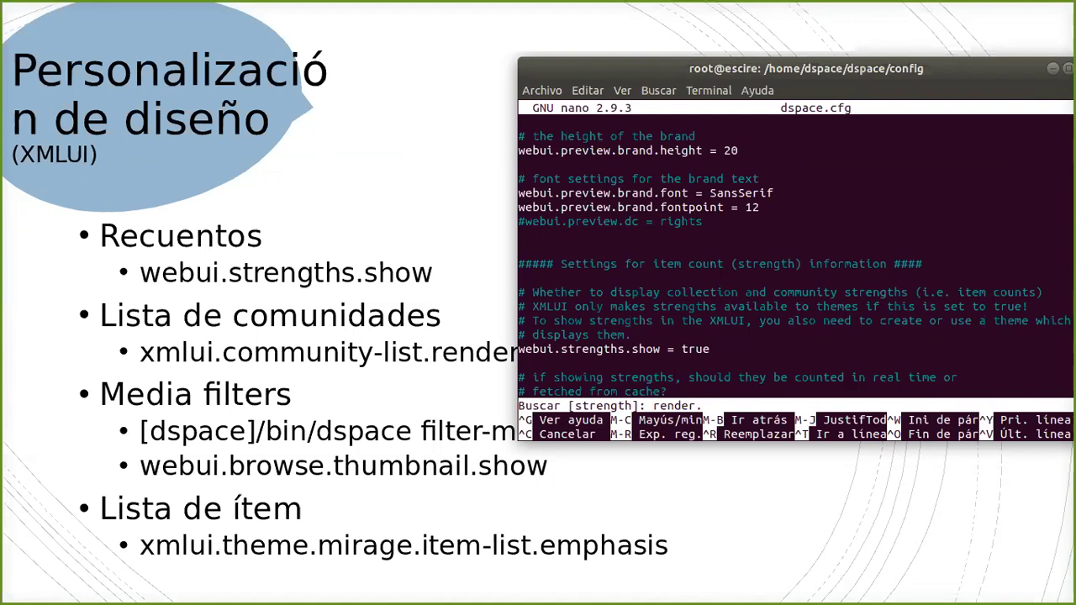
{"action": "left_click_drag", "start_coordinate": [766, 74], "coordinate": [697, 82]}
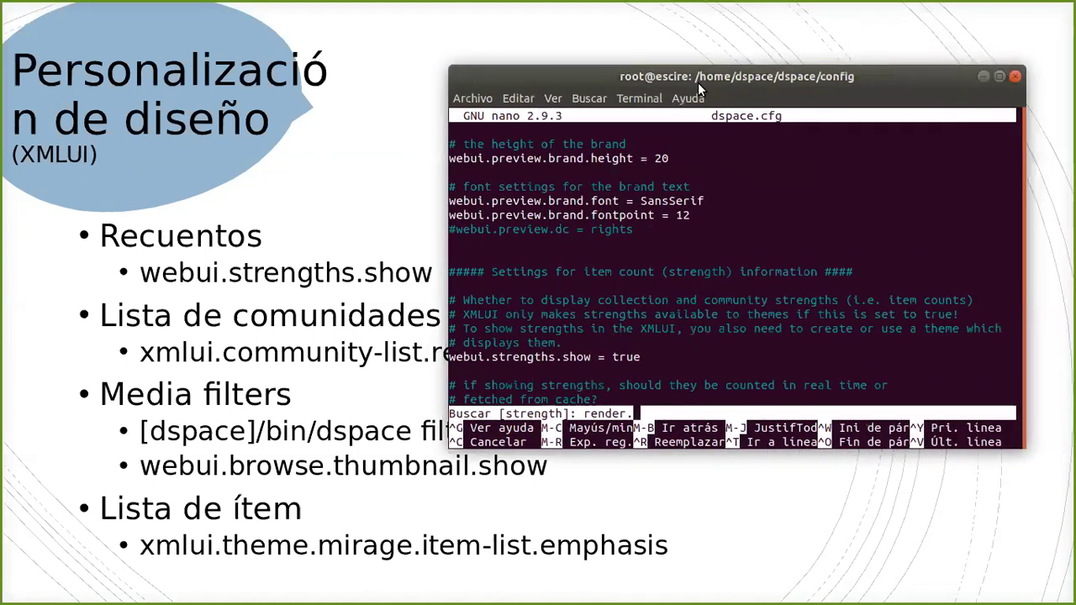
{"action": "type", "text": "full"}
{"action": "key", "text": "Return"}
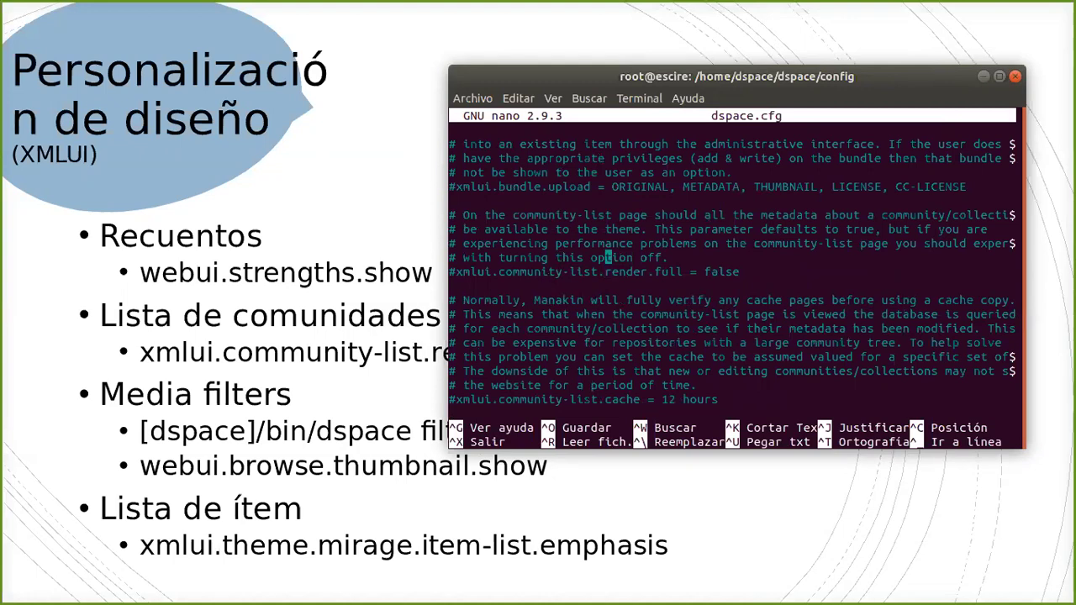
- Uncomment the xmlui.community-list.render.full = false line in dspace.cfg
{"action": "key", "text": "Left"}
{"action": "key", "text": "Left"}
{"action": "key", "text": "Left"}
{"action": "key", "text": "Left"}
{"action": "key", "text": "Left"}
{"action": "key", "text": "Left"}
{"action": "key", "text": "Left"}
{"action": "key", "text": "Left"}
{"action": "key", "text": "Left"}
{"action": "key", "text": "Left"}
{"action": "key", "text": "Left"}
{"action": "key", "text": "Left"}
{"action": "key", "text": "Left"}
{"action": "key", "text": "Left"}
{"action": "key", "text": "Left"}
{"action": "key", "text": "Left"}
{"action": "key", "text": "Left"}
{"action": "key", "text": "Left"}
{"action": "key", "text": "Left"}
{"action": "key", "text": "Left"}
{"action": "key", "text": "Left"}
{"action": "key", "text": "BackSpace"}
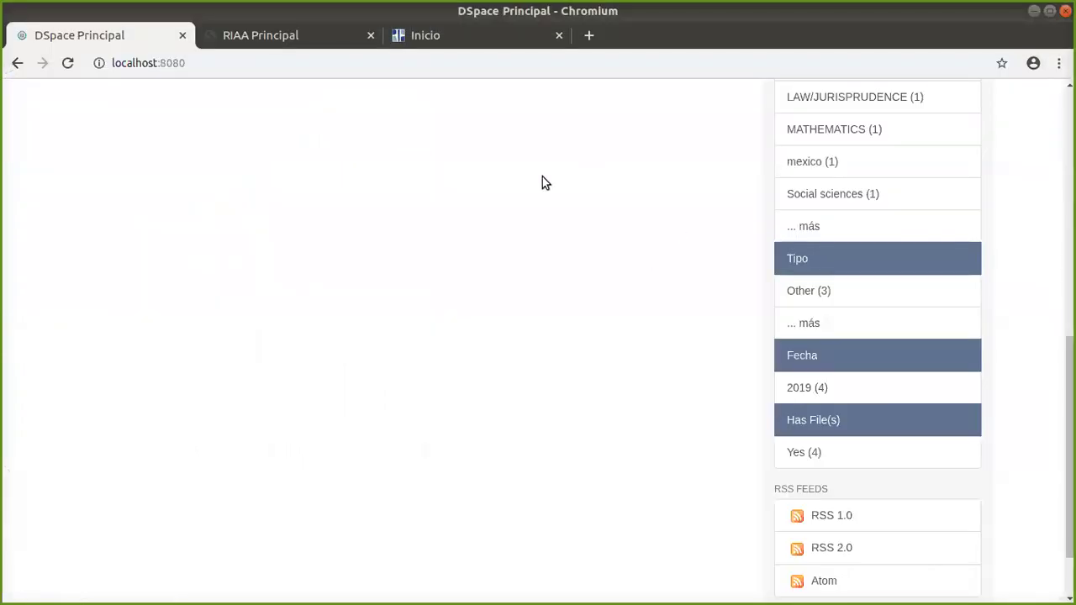
- Open Comunidades & Colecciones in the browser and expand and collapse Taller 2019 to examine how its collections are listed
{"action": "scroll", "coordinate": [542, 179], "scroll_direction": "up", "scroll_amount": 1}
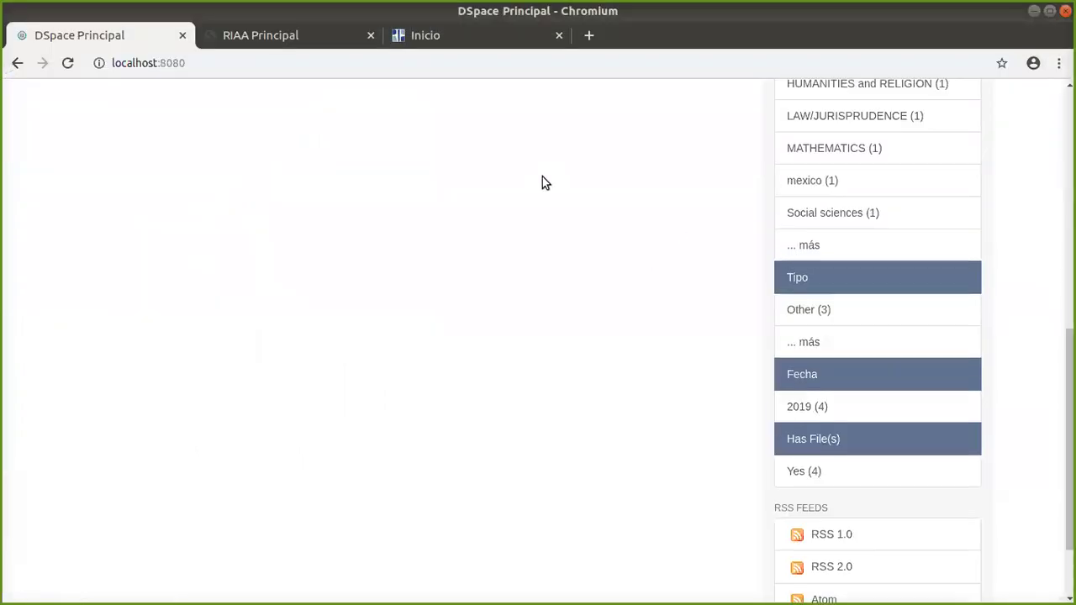
{"action": "scroll", "coordinate": [542, 183], "scroll_direction": "up", "scroll_amount": 7}
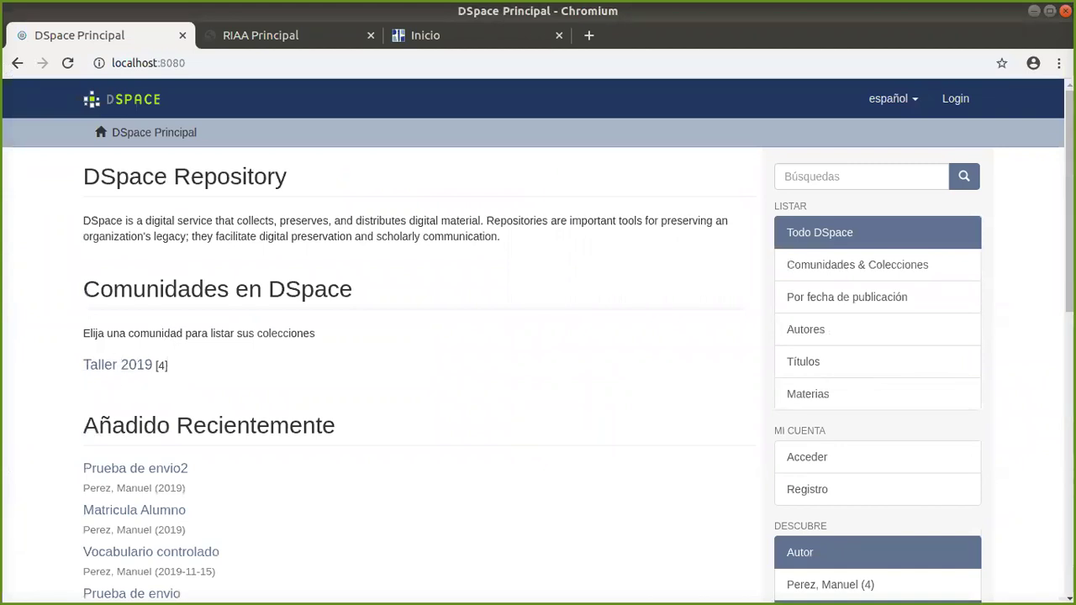
{"action": "left_click", "coordinate": [836, 273]}
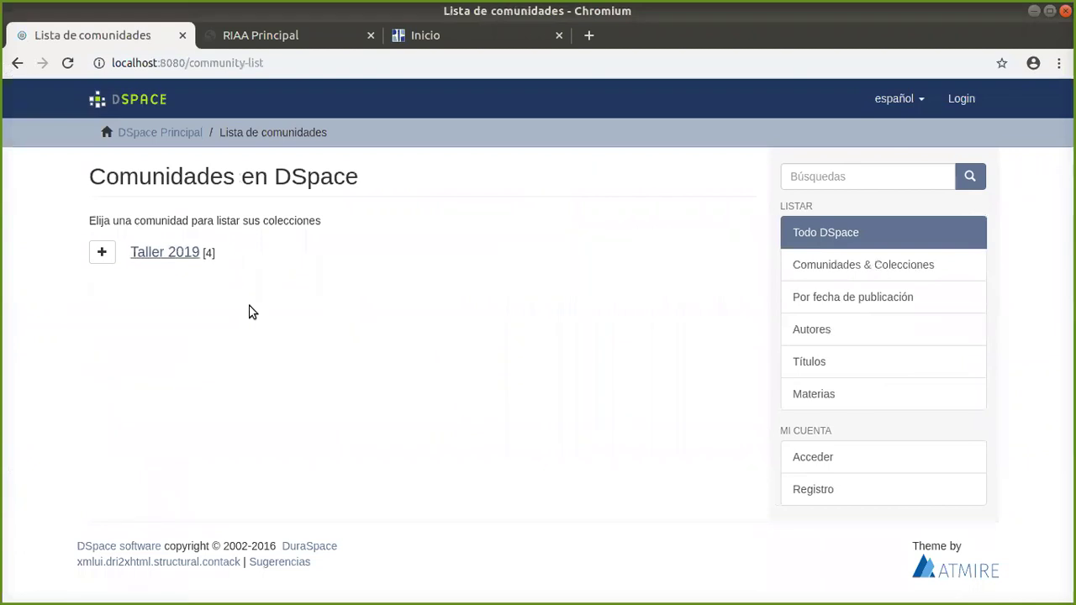
{"action": "left_click", "coordinate": [103, 254]}
{"action": "left_click", "coordinate": [103, 254]}
{"action": "left_click", "coordinate": [103, 254]}
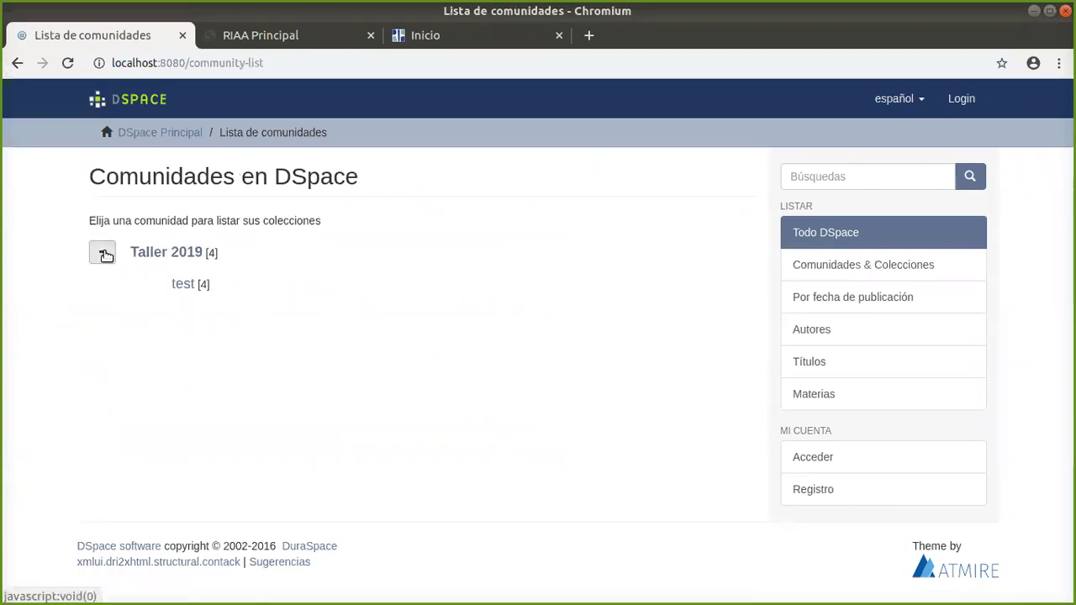
{"action": "left_click", "coordinate": [103, 254]}
{"action": "left_click", "coordinate": [103, 253]}
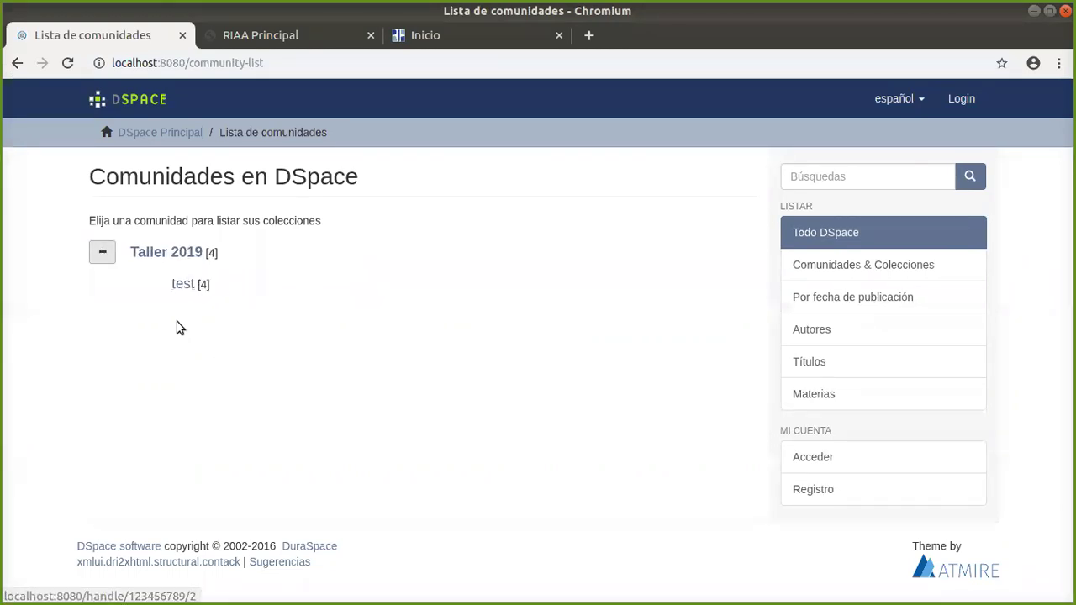
{"action": "left_click", "coordinate": [114, 261]}
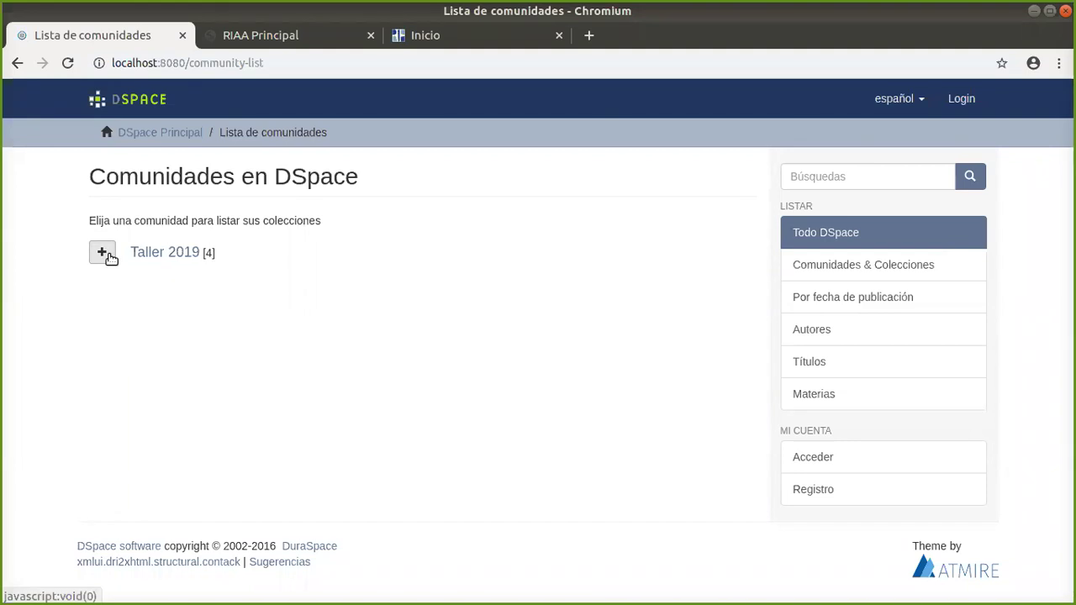
- Save dspace.cfg with full community-list rendering set to false and reload the community list in the browser
{"action": "key", "text": "alt+Tab"}
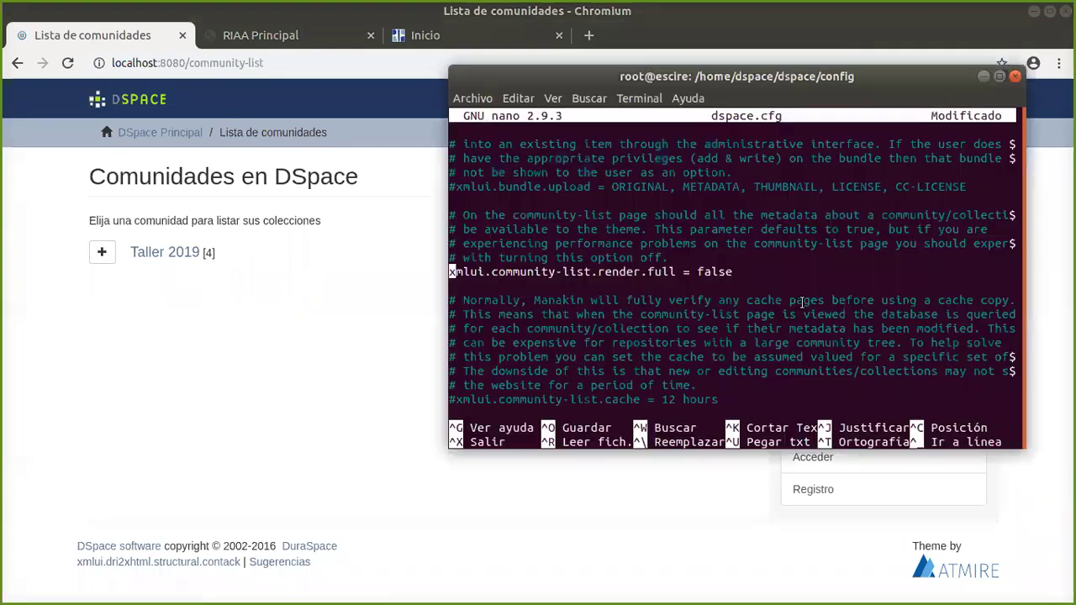
{"action": "key", "text": "ctrl+o"}
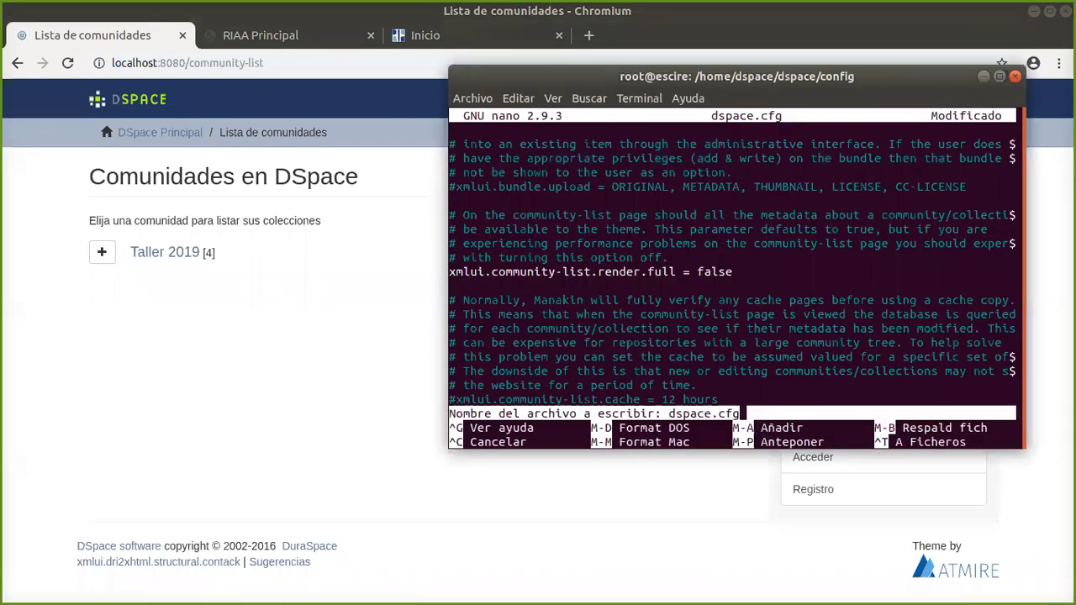
{"action": "key", "text": "Return"}
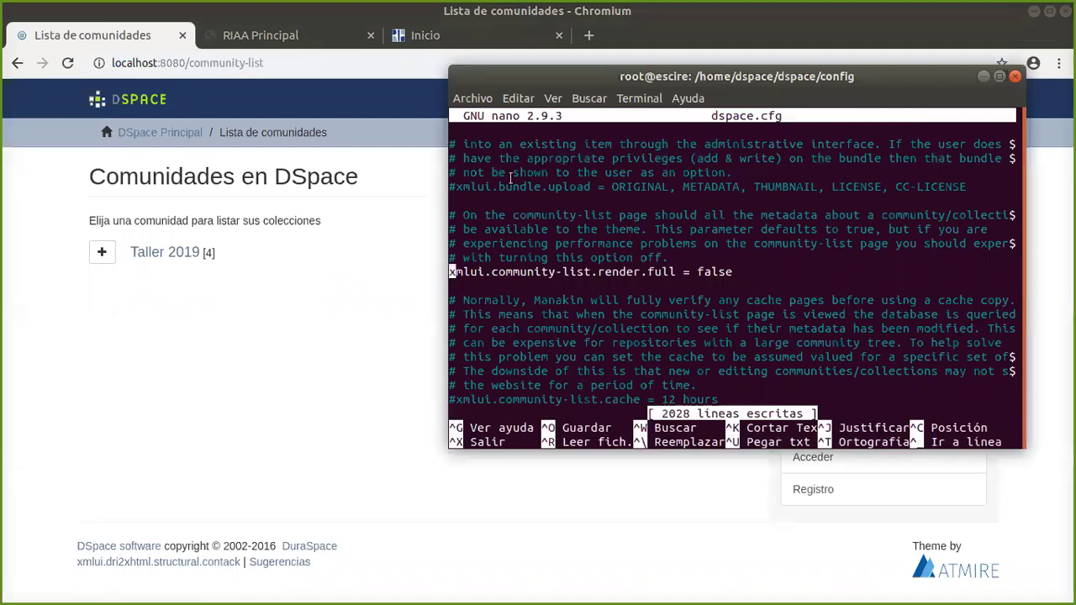
{"action": "left_click", "coordinate": [72, 57]}
{"action": "left_click", "coordinate": [72, 58]}
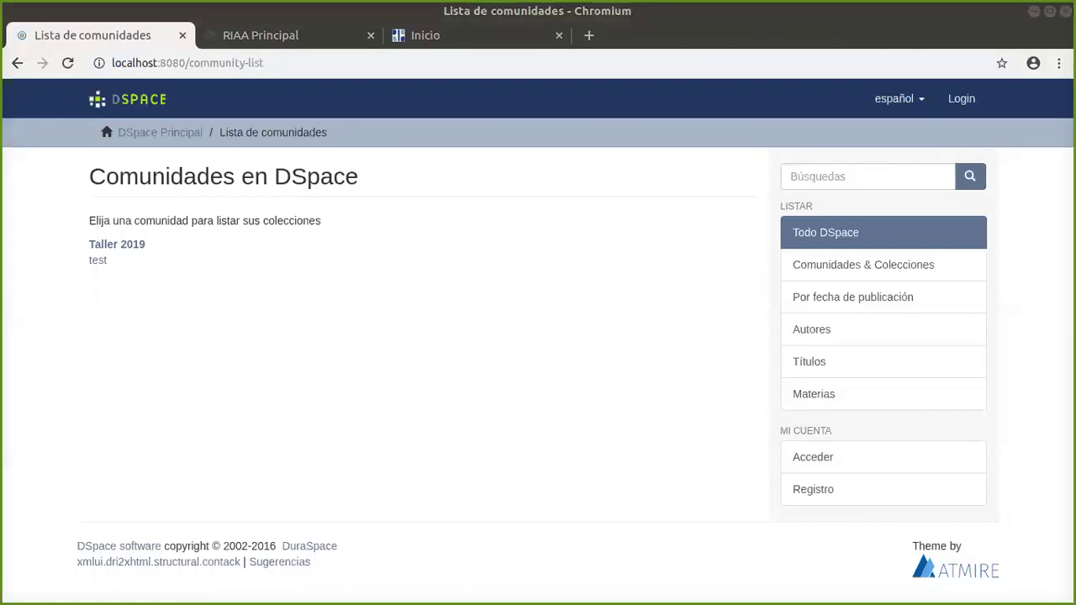
- Switch to the terminal, set xmlui.community-list.render.full to true, and save dspace.cfg
{"action": "key", "text": "alt+Tab"}
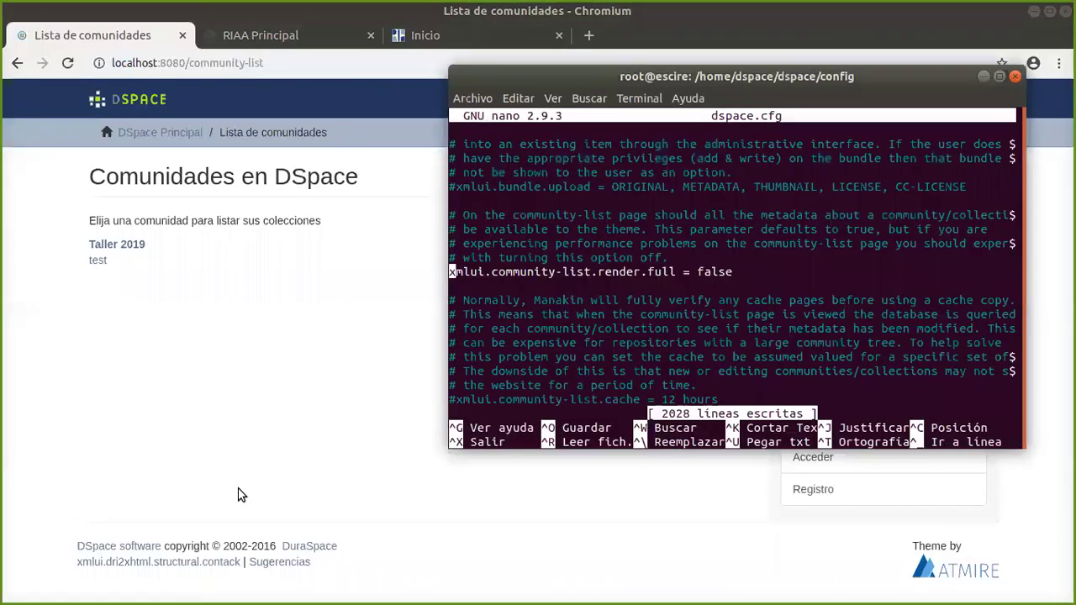
{"action": "key", "text": "Right"}
{"action": "key", "text": "Right"}
{"action": "key", "text": "Right"}
{"action": "key", "text": "Right"}
{"action": "key", "text": "Right"}
{"action": "key", "text": "Right"}
{"action": "key", "text": "Right"}
{"action": "key", "text": "Right"}
{"action": "key", "text": "Right"}
{"action": "key", "text": "Right"}
{"action": "key", "text": "Right"}
{"action": "key", "text": "Right"}
{"action": "key", "text": "Right"}
{"action": "key", "text": "Right"}
{"action": "key", "text": "Right"}
{"action": "key", "text": "Right"}
{"action": "key", "text": "Right"}
{"action": "key", "text": "Right"}
{"action": "key", "text": "Right"}
{"action": "key", "text": "Right"}
{"action": "key", "text": "Right"}
{"action": "key", "text": "Right"}
{"action": "key", "text": "Right"}
{"action": "key", "text": "Right"}
{"action": "key", "text": "Right"}
{"action": "key", "text": "Right"}
{"action": "key", "text": "Right"}
{"action": "key", "text": "Right"}
{"action": "key", "text": "Right"}
{"action": "key", "text": "Right"}
{"action": "key", "text": "Right"}
{"action": "key", "text": "Right"}
{"action": "key", "text": "Right"}
{"action": "key", "text": "Right"}
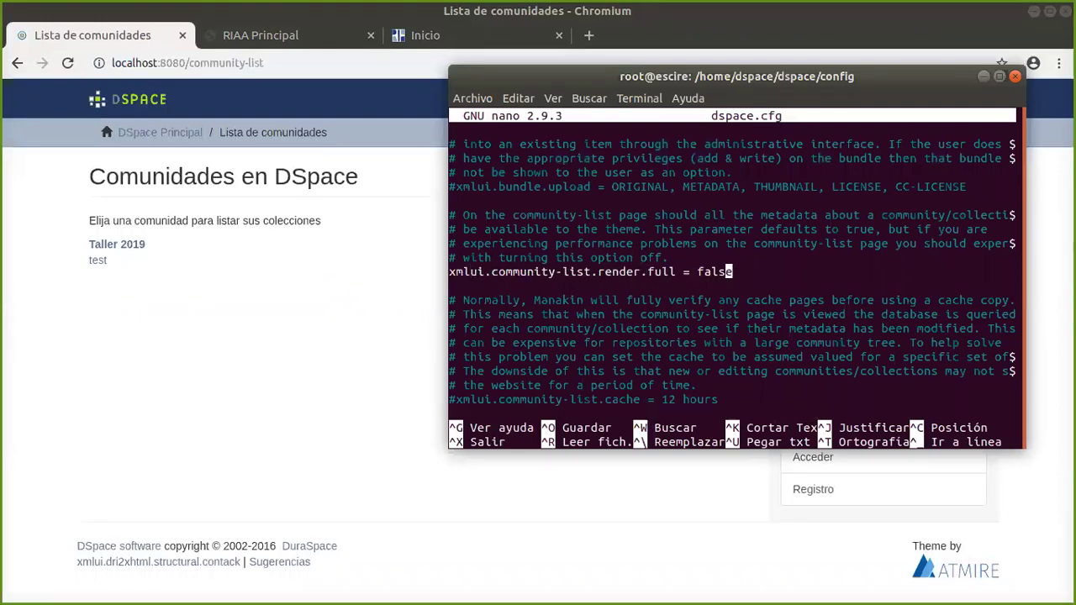
{"action": "key", "text": "Left"}
{"action": "key", "text": "BackSpace"}
{"action": "key", "text": "BackSpace"}
{"action": "key", "text": "BackSpace"}
{"action": "key", "text": "BackSpace"}
{"action": "key", "text": "BackSpace"}
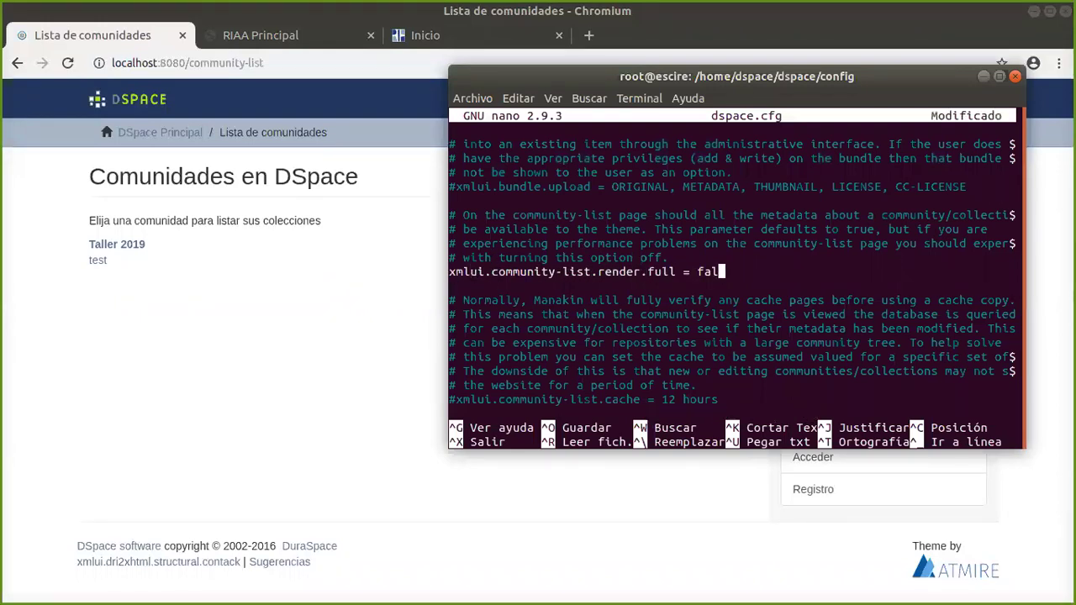
{"action": "type", "text": "true"}
{"action": "key", "text": "ctrl+o"}
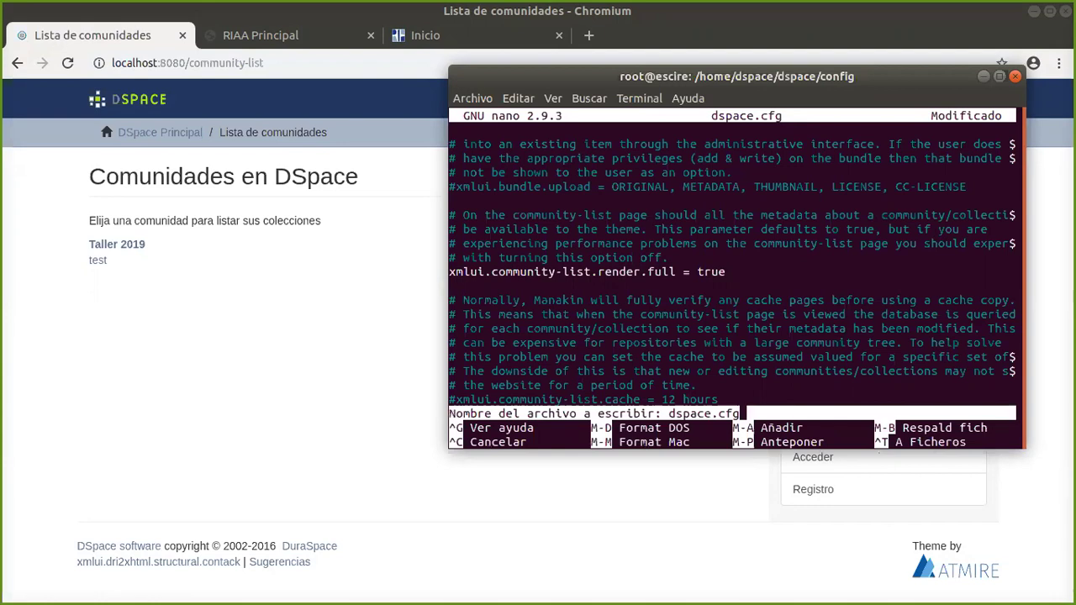
{"action": "key", "text": "Return"}
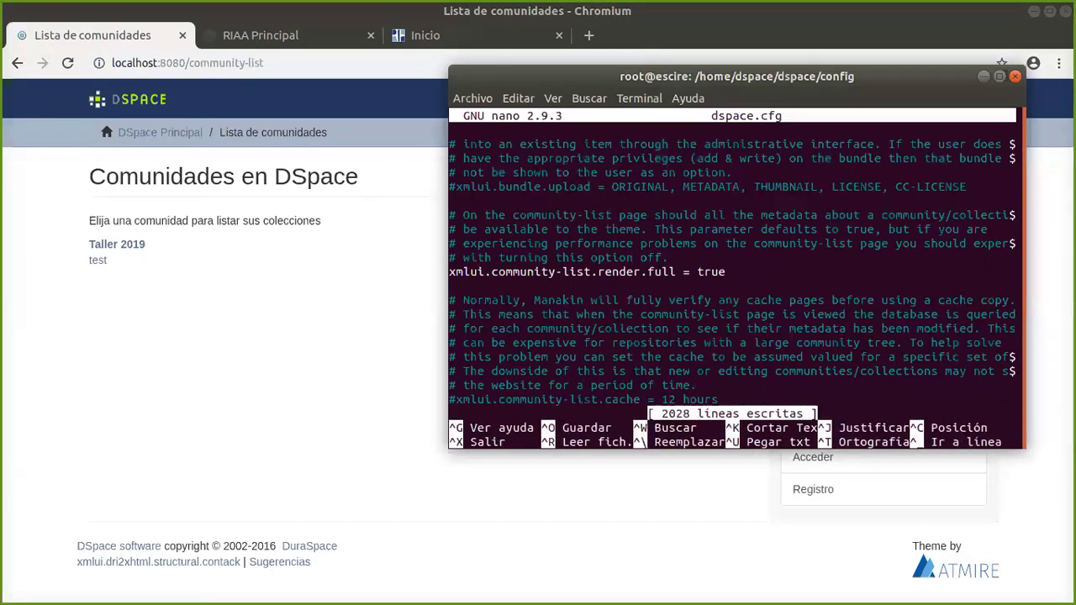
- Open the DSpace Principal home page in the browser and switch back to the presentation slide
{"action": "left_click", "coordinate": [174, 138]}
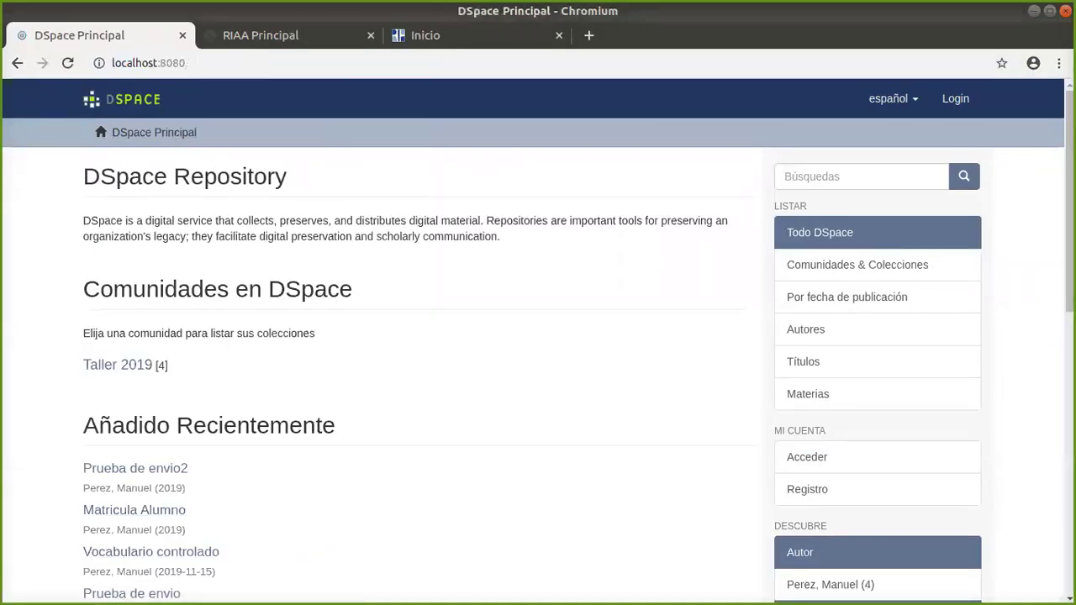
{"action": "key", "text": "alt+Tab"}
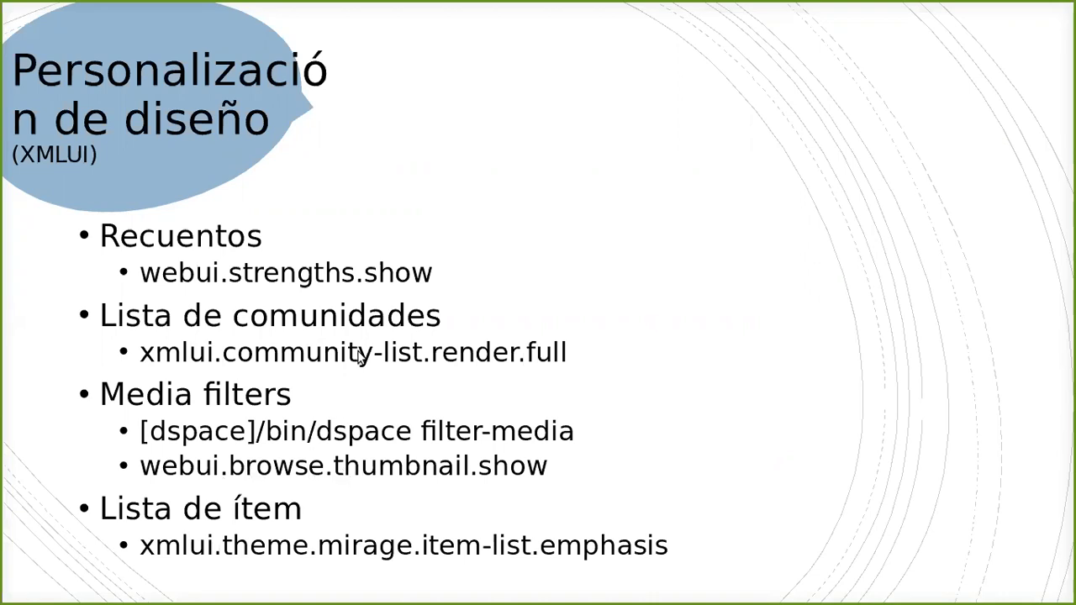
- Switch to the terminal over the slide and search dspace.cfg for "thumbnail.sh"
{"action": "key", "text": "alt+Tab"}
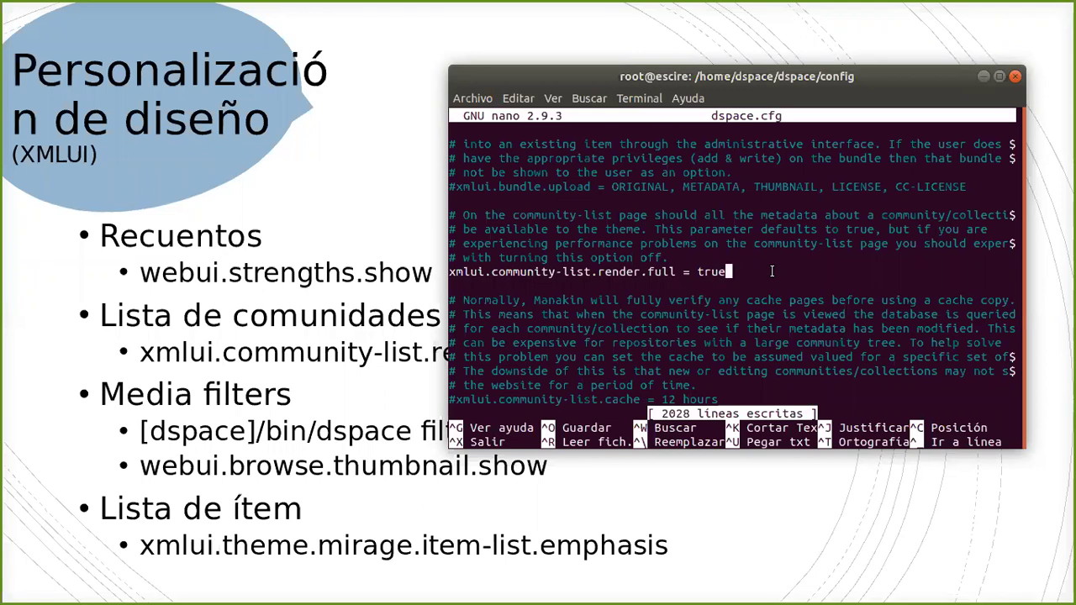
{"action": "key", "text": "ctrl+w"}
{"action": "type", "text": "th"}
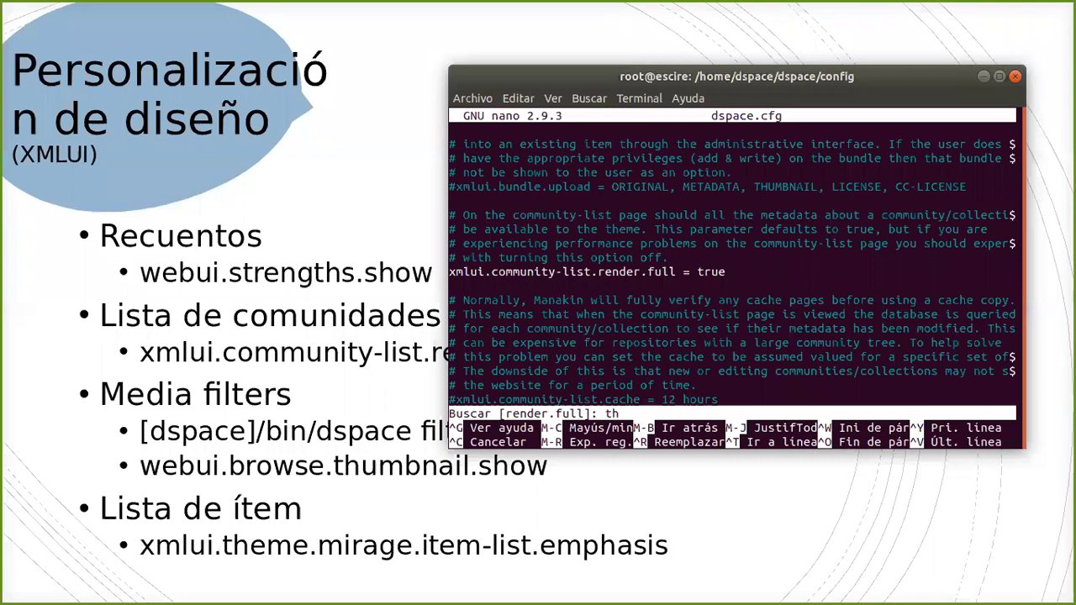
{"action": "type", "text": "umbnail.sh"}
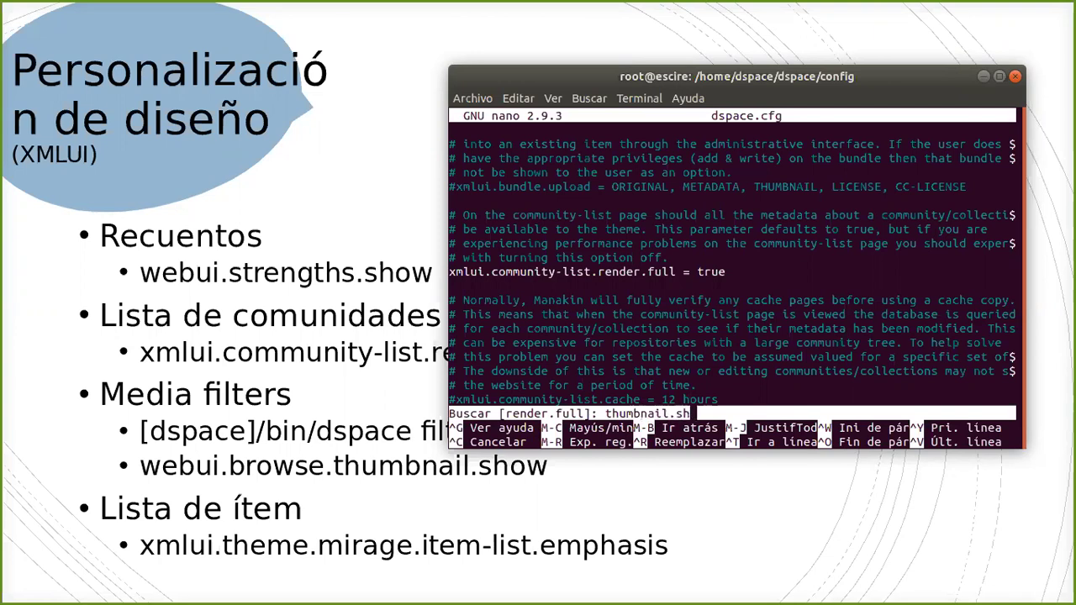
{"action": "key", "text": "Return"}
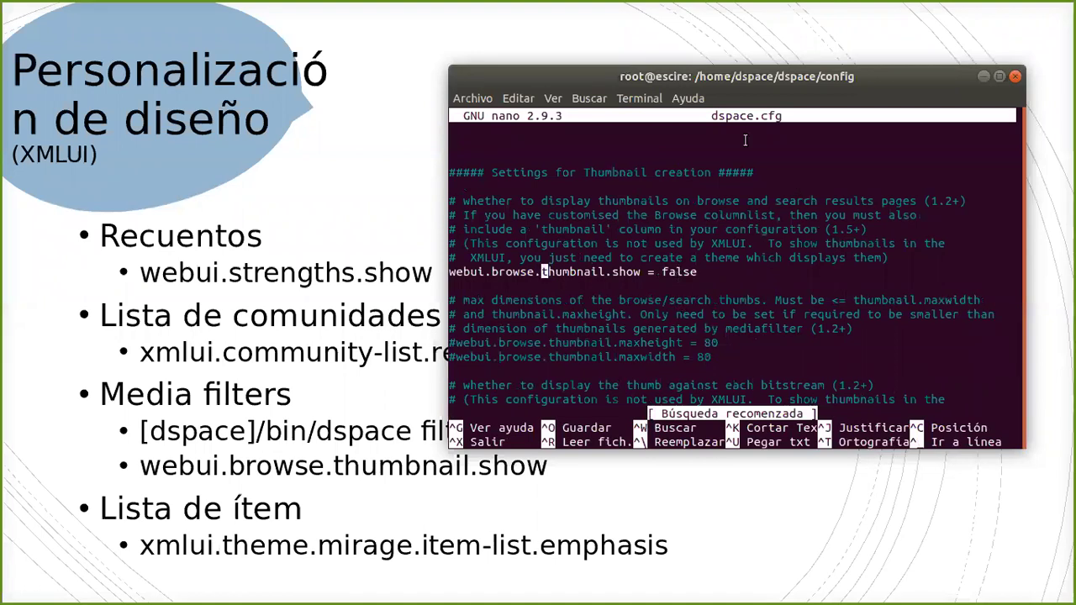
- Maximize the terminal to examine the thumbnail creation settings in dspace.cfg, including display options and maximum dimensions, and restore the window over the slide
{"action": "double_click", "coordinate": [757, 82]}
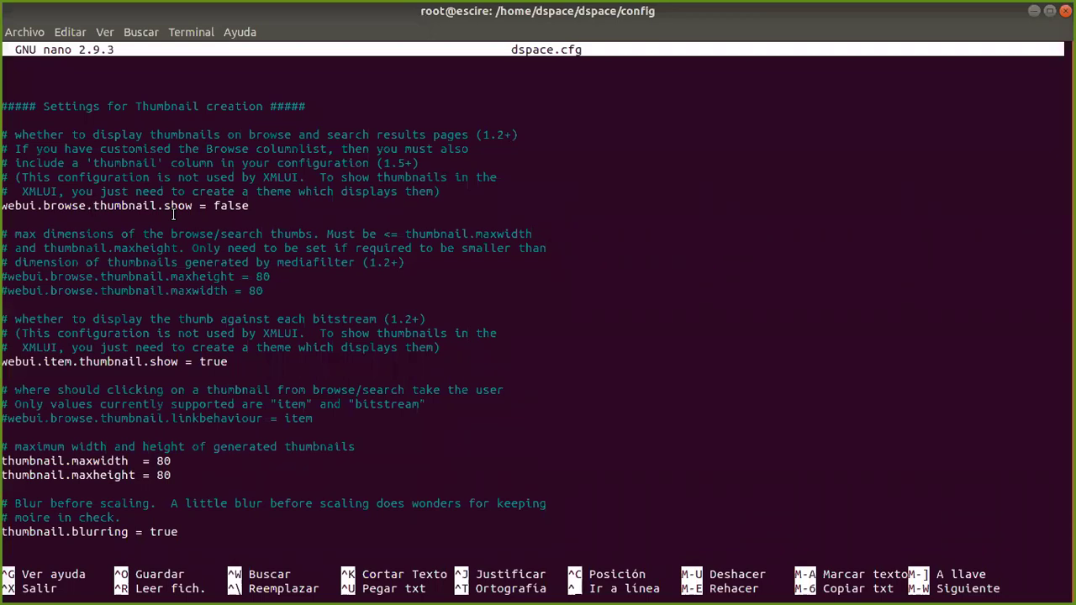
{"action": "scroll", "coordinate": [171, 216], "scroll_direction": "up", "scroll_amount": 1}
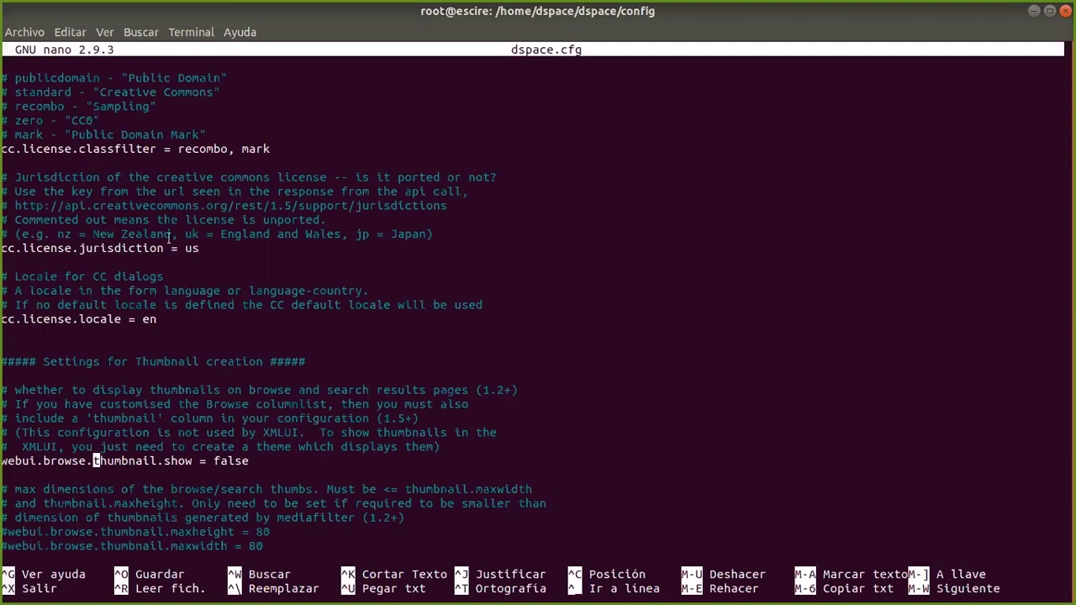
{"action": "scroll", "coordinate": [167, 223], "scroll_direction": "down", "scroll_amount": 7}
{"action": "scroll", "coordinate": [168, 223], "scroll_direction": "down", "scroll_amount": 6}
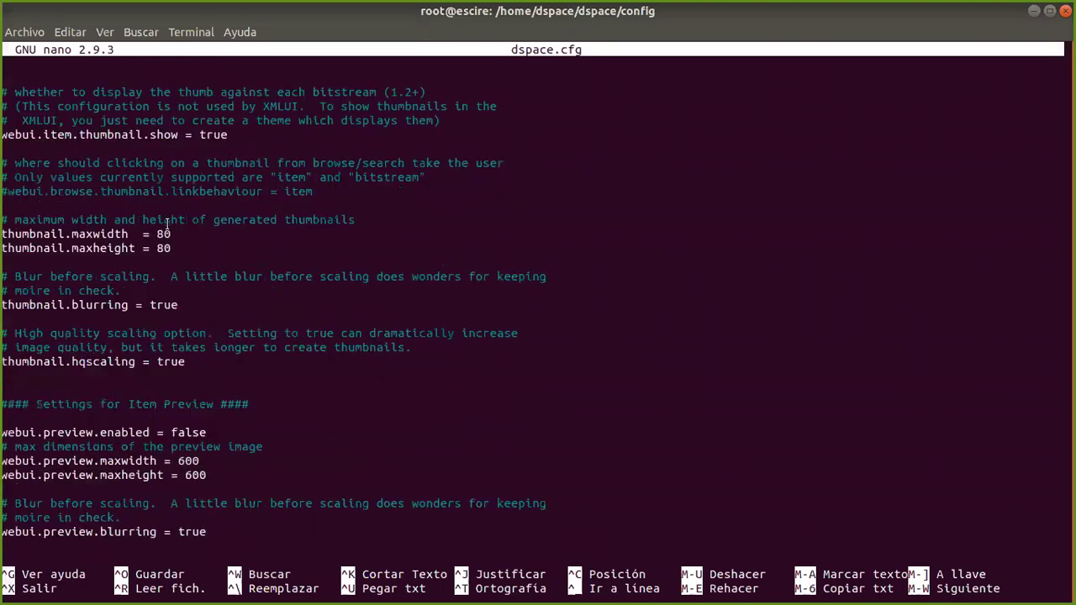
{"action": "key", "text": "Up"}
{"action": "key", "text": "Up"}
{"action": "key", "text": "Up"}
{"action": "key", "text": "Up"}
{"action": "key", "text": "Up"}
{"action": "key", "text": "Up"}
{"action": "key", "text": "Up"}
{"action": "key", "text": "Up"}
{"action": "key", "text": "Up"}
{"action": "key", "text": "Up"}
{"action": "key", "text": "Up"}
{"action": "key", "text": "Up"}
{"action": "key", "text": "Up"}
{"action": "key", "text": "Up"}
{"action": "key", "text": "Up"}
{"action": "key", "text": "Up"}
{"action": "key", "text": "Down"}
{"action": "key", "text": "Down"}
{"action": "key", "text": "Down"}
{"action": "key", "text": "Down"}
{"action": "key", "text": "Down"}
{"action": "key", "text": "Down"}
{"action": "key", "text": "Down"}
{"action": "key", "text": "Down"}
{"action": "key", "text": "Down"}
{"action": "key", "text": "Up"}
{"action": "key", "text": "Up"}
{"action": "key", "text": "Down"}
{"action": "key", "text": "Up"}
{"action": "key", "text": "Up"}
{"action": "key", "text": "Up"}
{"action": "key", "text": "Up"}
{"action": "key", "text": "Up"}
{"action": "key", "text": "Up"}
{"action": "key", "text": "Up"}
{"action": "key", "text": "Up"}
{"action": "key", "text": "Up"}
{"action": "key", "text": "Up"}
{"action": "key", "text": "Up"}
{"action": "key", "text": "Up"}
{"action": "key", "text": "Up"}
{"action": "key", "text": "Up"}
{"action": "key", "text": "Up"}
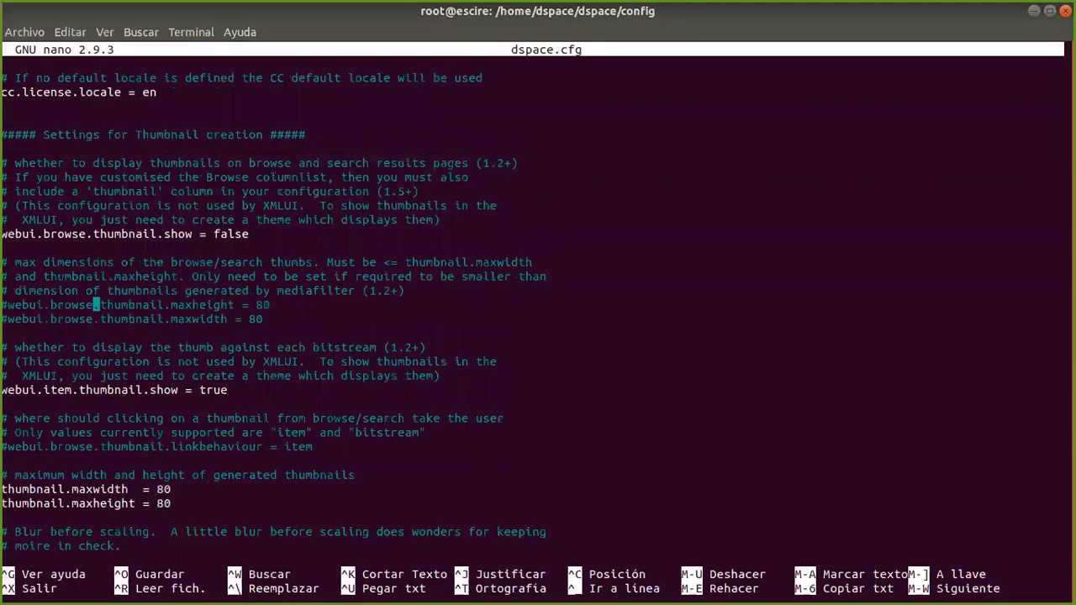
{"action": "key", "text": "Down"}
{"action": "key", "text": "Down"}
{"action": "key", "text": "Down"}
{"action": "key", "text": "Down"}
{"action": "key", "text": "Down"}
{"action": "key", "text": "Down"}
{"action": "key", "text": "Down"}
{"action": "key", "text": "Down"}
{"action": "key", "text": "Down"}
{"action": "key", "text": "Down"}
{"action": "key", "text": "Down"}
{"action": "key", "text": "Down"}
{"action": "key", "text": "Down"}
{"action": "left_click", "coordinate": [96, 489]}
{"action": "key", "text": "Up"}
{"action": "key", "text": "Up"}
{"action": "key", "text": "Up"}
{"action": "key", "text": "Up"}
{"action": "key", "text": "Up"}
{"action": "key", "text": "Up"}
{"action": "key", "text": "Up"}
{"action": "key", "text": "Up"}
{"action": "key", "text": "Up"}
{"action": "key", "text": "Up"}
{"action": "key", "text": "Up"}
{"action": "key", "text": "Up"}
{"action": "key", "text": "Up"}
{"action": "key", "text": "Up"}
{"action": "key", "text": "Up"}
{"action": "key", "text": "Up"}
{"action": "key", "text": "Up"}
{"action": "key", "text": "Up"}
{"action": "key", "text": "Up"}
{"action": "key", "text": "Up"}
{"action": "key", "text": "Up"}
{"action": "key", "text": "Up"}
{"action": "key", "text": "Up"}
{"action": "key", "text": "Up"}
{"action": "key", "text": "Up"}
{"action": "key", "text": "Up"}
{"action": "key", "text": "Up"}
{"action": "key", "text": "Down"}
{"action": "key", "text": "Down"}
{"action": "key", "text": "Down"}
{"action": "key", "text": "Down"}
{"action": "key", "text": "Down"}
{"action": "key", "text": "Down"}
{"action": "key", "text": "Down"}
{"action": "key", "text": "Down"}
{"action": "key", "text": "Down"}
{"action": "key", "text": "Down"}
{"action": "key", "text": "Down"}
{"action": "key", "text": "Down"}
{"action": "key", "text": "Down"}
{"action": "key", "text": "Down"}
{"action": "key", "text": "Down"}
{"action": "key", "text": "Down"}
{"action": "key", "text": "Down"}
{"action": "left_click_drag", "start_coordinate": [894, 23], "coordinate": [817, 74]}
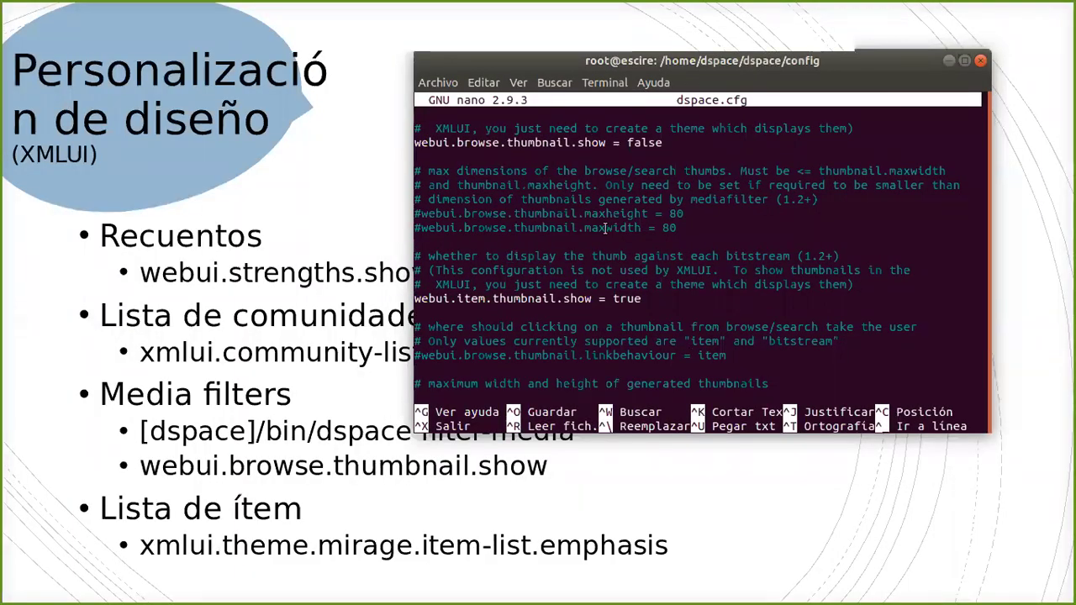
- Examine the thumbnail display, maximum size, blurring and scaling settings and the item preview settings in dspace.cfg
{"action": "key", "text": "Down"}
{"action": "key", "text": "Down"}
{"action": "key", "text": "Down"}
{"action": "key", "text": "Down"}
{"action": "key", "text": "Down"}
{"action": "key", "text": "Down"}
{"action": "key", "text": "Down"}
{"action": "key", "text": "Down"}
{"action": "key", "text": "Down"}
{"action": "key", "text": "Down"}
{"action": "key", "text": "Down"}
{"action": "key", "text": "Down"}
{"action": "key", "text": "Down"}
{"action": "key", "text": "Down"}
{"action": "key", "text": "Down"}
{"action": "key", "text": "Down"}
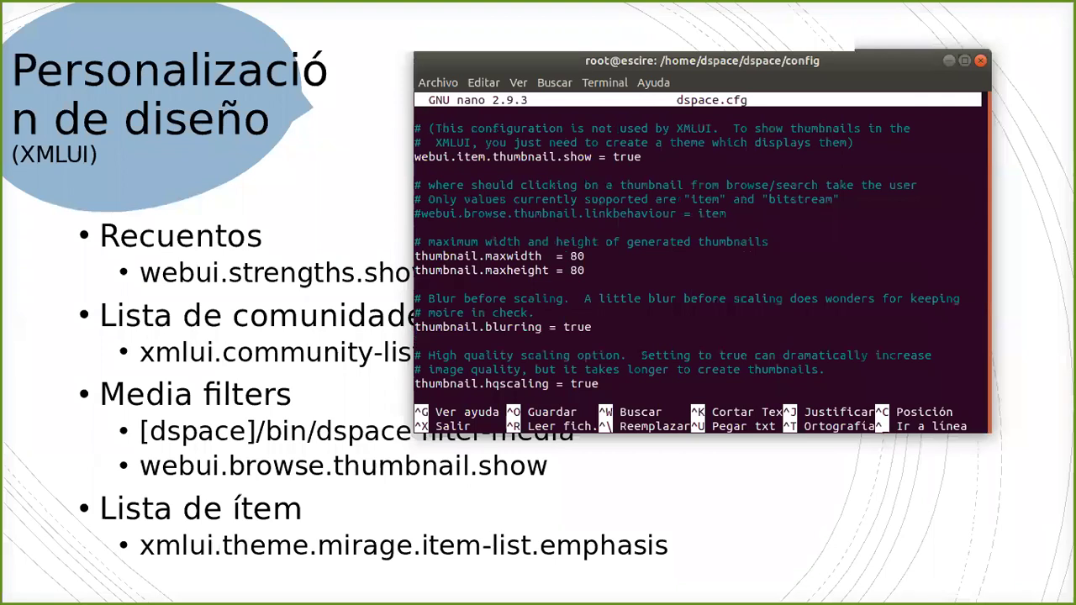
{"action": "key", "text": "Down"}
{"action": "key", "text": "Down"}
{"action": "key", "text": "Down"}
{"action": "key", "text": "Down"}
{"action": "key", "text": "Down"}
{"action": "key", "text": "Down"}
{"action": "key", "text": "Down"}
{"action": "key", "text": "Down"}
{"action": "key", "text": "Down"}
{"action": "key", "text": "Down"}
{"action": "key", "text": "Up"}
{"action": "key", "text": "Up"}
{"action": "key", "text": "Up"}
{"action": "key", "text": "Up"}
{"action": "key", "text": "Up"}
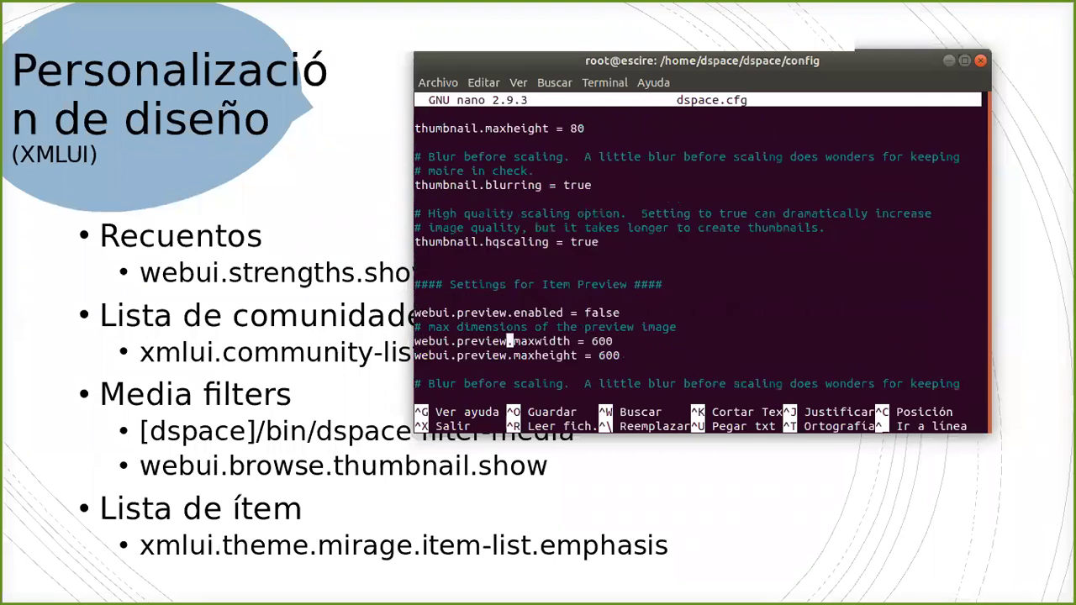
{"action": "key", "text": "Up"}
{"action": "key", "text": "Up"}
{"action": "key", "text": "Up"}
{"action": "key", "text": "Up"}
{"action": "key", "text": "Up"}
{"action": "key", "text": "Up"}
{"action": "key", "text": "Up"}
{"action": "key", "text": "Up"}
{"action": "key", "text": "Up"}
{"action": "key", "text": "Up"}
{"action": "key", "text": "Up"}
{"action": "key", "text": "Up"}
{"action": "key", "text": "Up"}
{"action": "key", "text": "Up"}
{"action": "key", "text": "Up"}
{"action": "key", "text": "Up"}
{"action": "key", "text": "Up"}
{"action": "key", "text": "Up"}
{"action": "key", "text": "Up"}
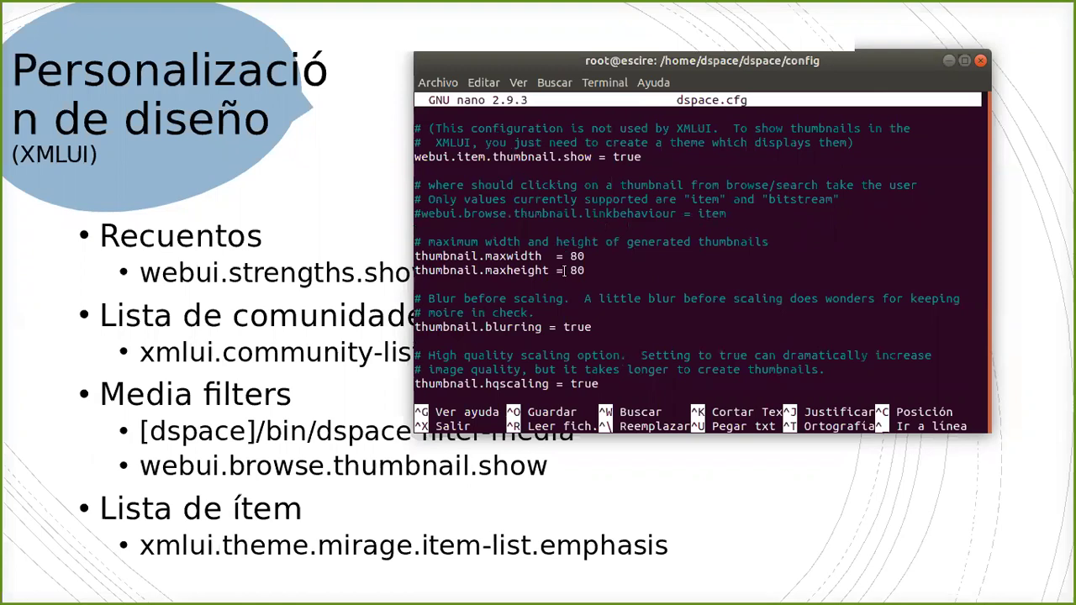
{"action": "double_click", "coordinate": [626, 156]}
{"action": "left_click", "coordinate": [555, 245]}
- Exit the nano editor and move up from the config directory to /home/dspace/dspace
{"action": "key", "text": "ctrl+x"}
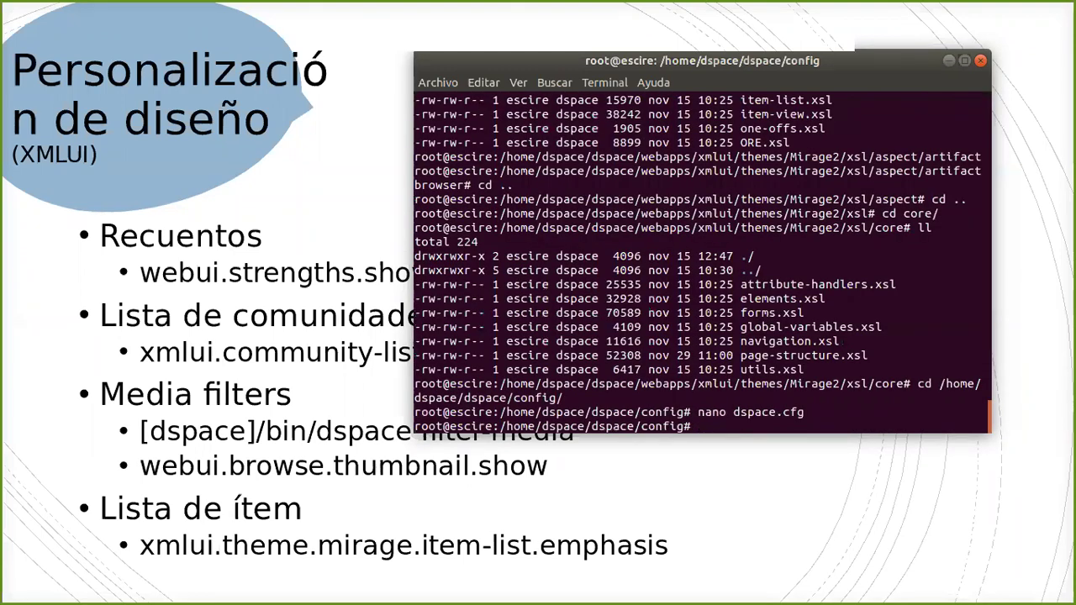
{"action": "type", "text": "cd .."}
{"action": "key", "text": "Return"}
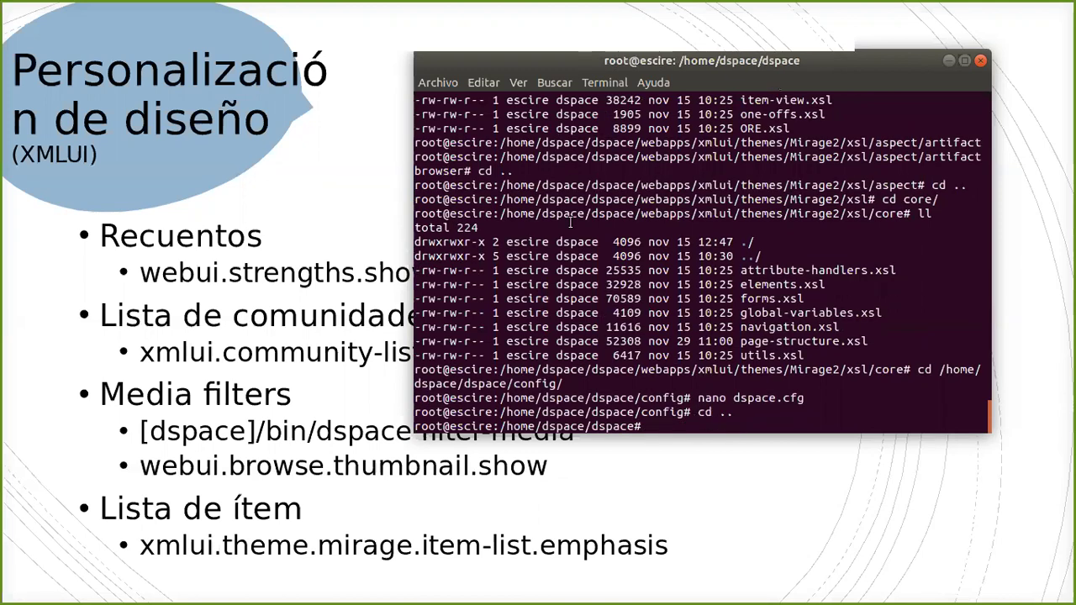
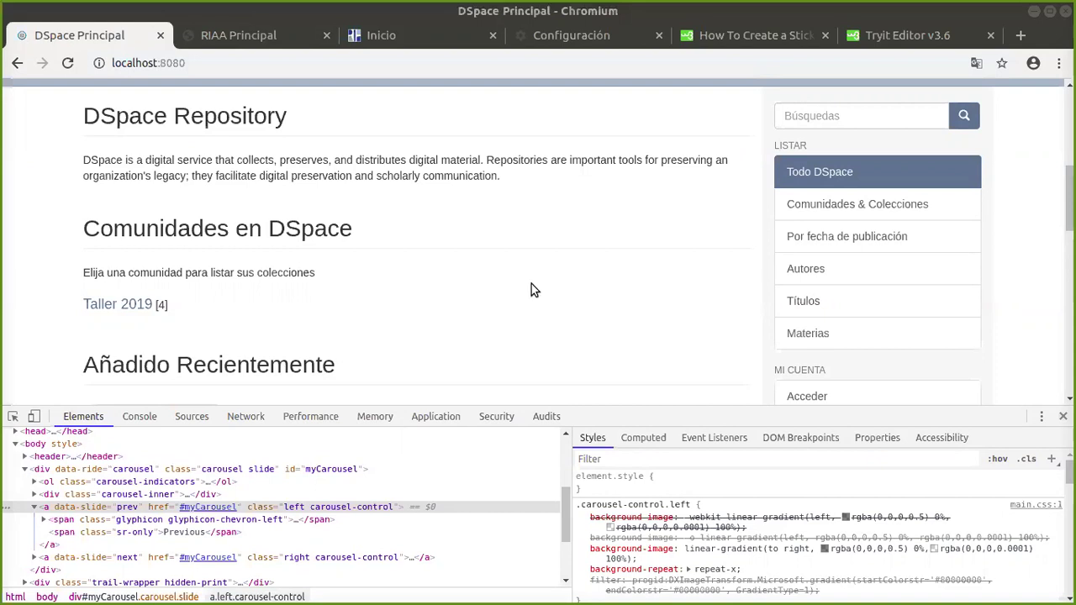
- Open the RIAA Principal repository page in the browser and examine its header, carousel and search area
{"action": "scroll", "coordinate": [531, 284], "scroll_direction": "up", "scroll_amount": 6}
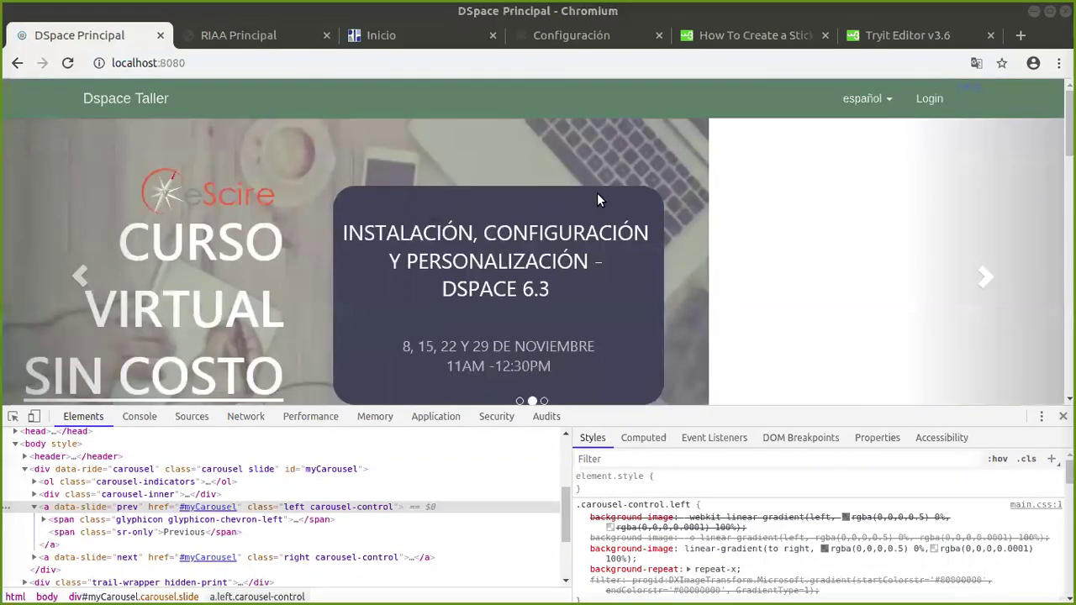
{"action": "left_click", "coordinate": [253, 35]}
{"action": "scroll", "coordinate": [558, 409], "scroll_direction": "up", "scroll_amount": 5}
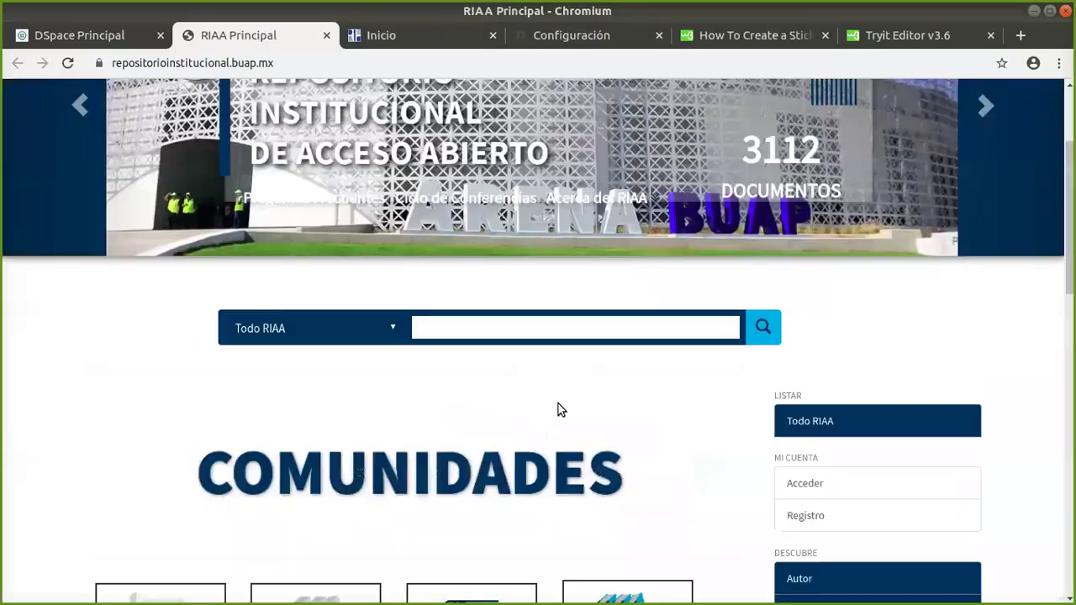
{"action": "scroll", "coordinate": [558, 403], "scroll_direction": "down", "scroll_amount": 5}
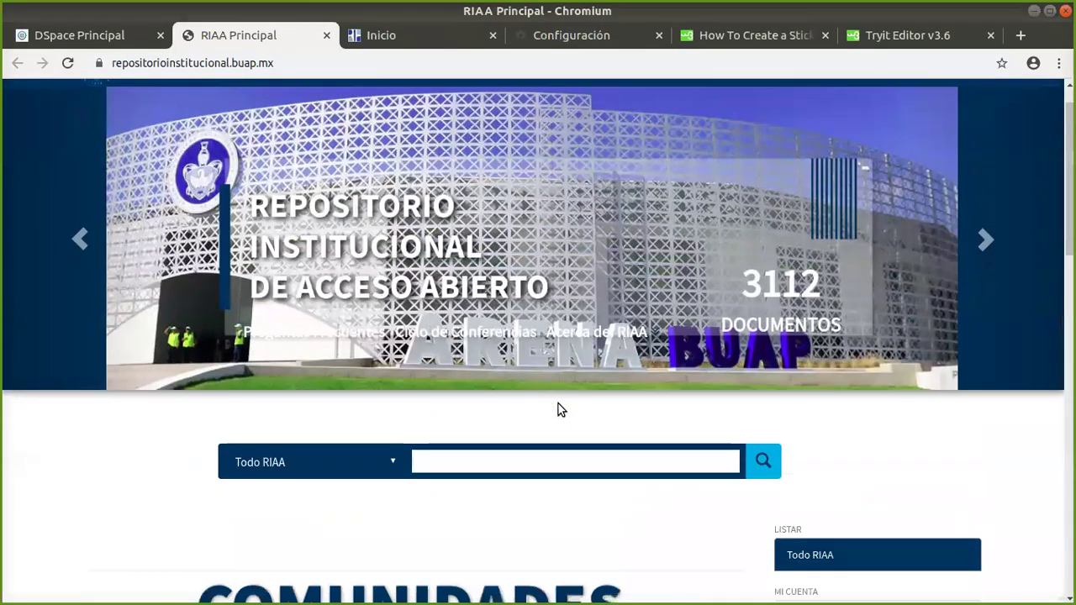
{"action": "scroll", "coordinate": [558, 403], "scroll_direction": "up", "scroll_amount": 5}
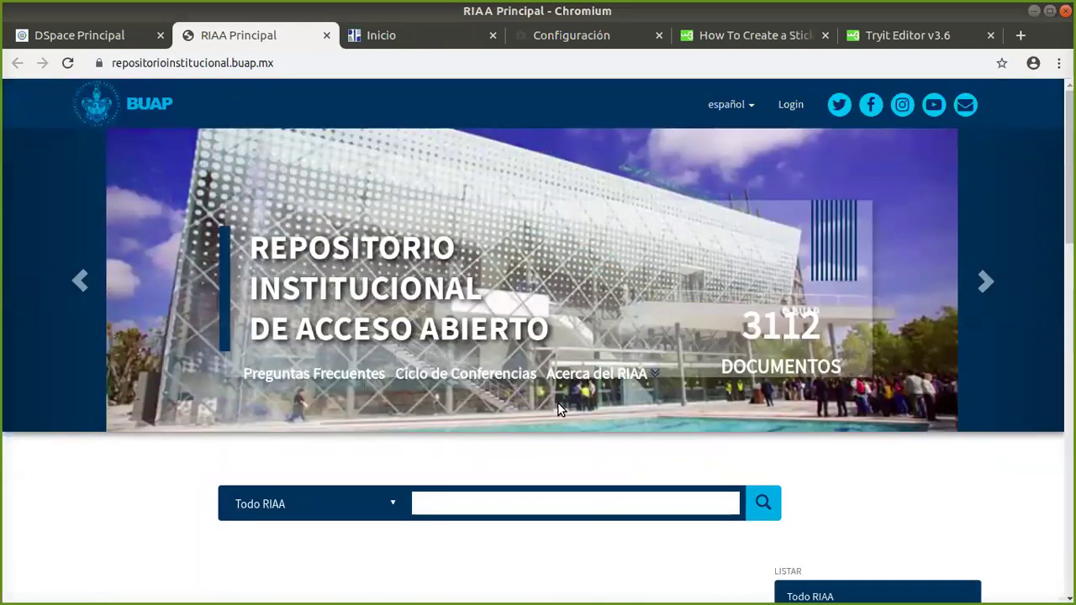
- Open the Históricas-UNAM repository page and examine its layout, from the banner and recent items to the community icons and footer
{"action": "left_click", "coordinate": [437, 39]}
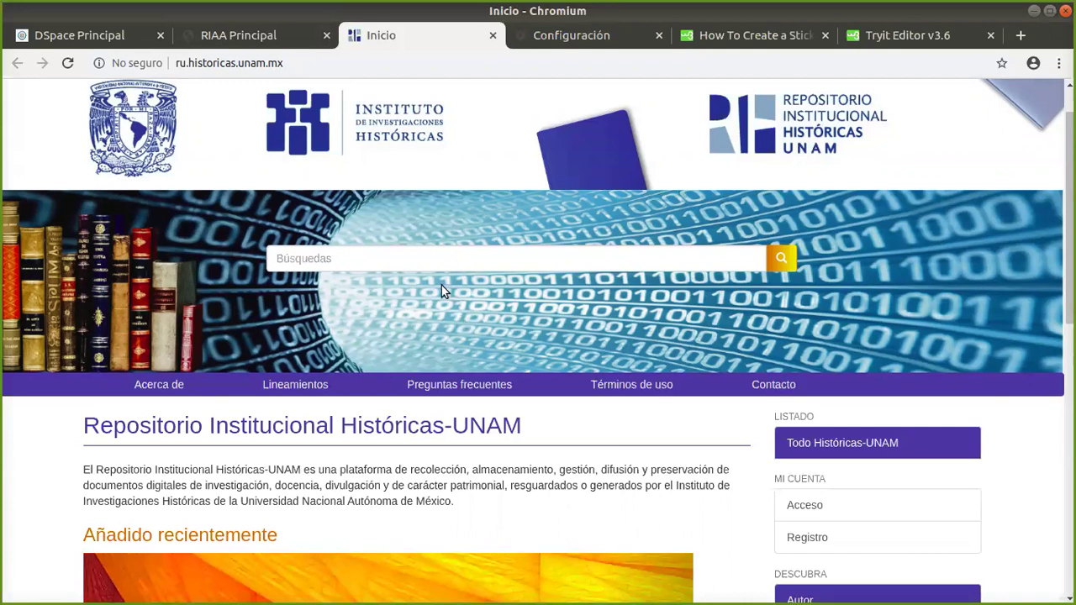
{"action": "mouse_move", "coordinate": [295, 384]}
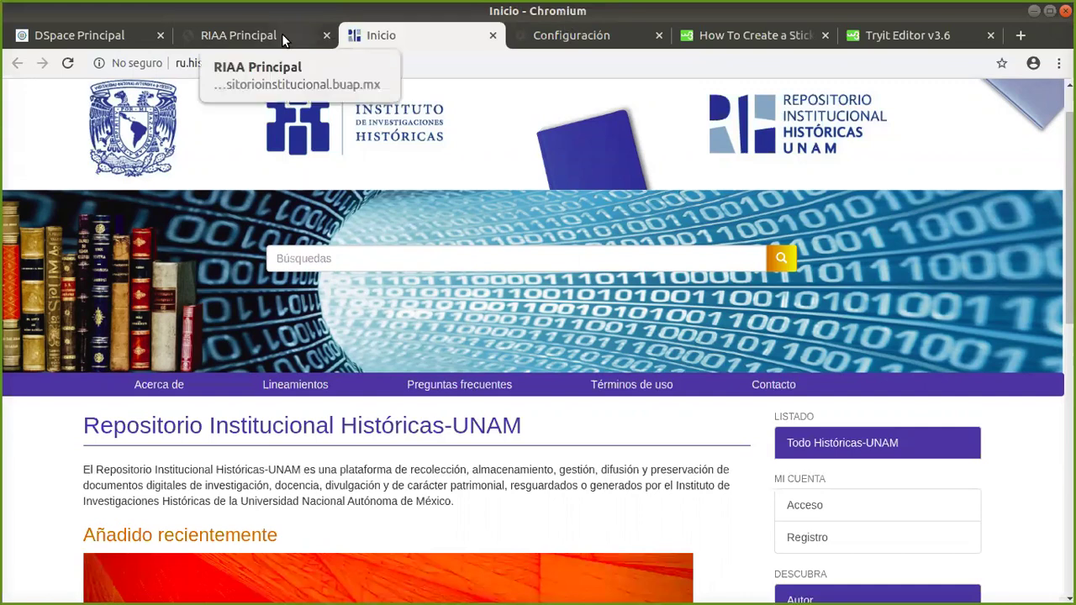
{"action": "scroll", "coordinate": [576, 377], "scroll_direction": "down", "scroll_amount": 3}
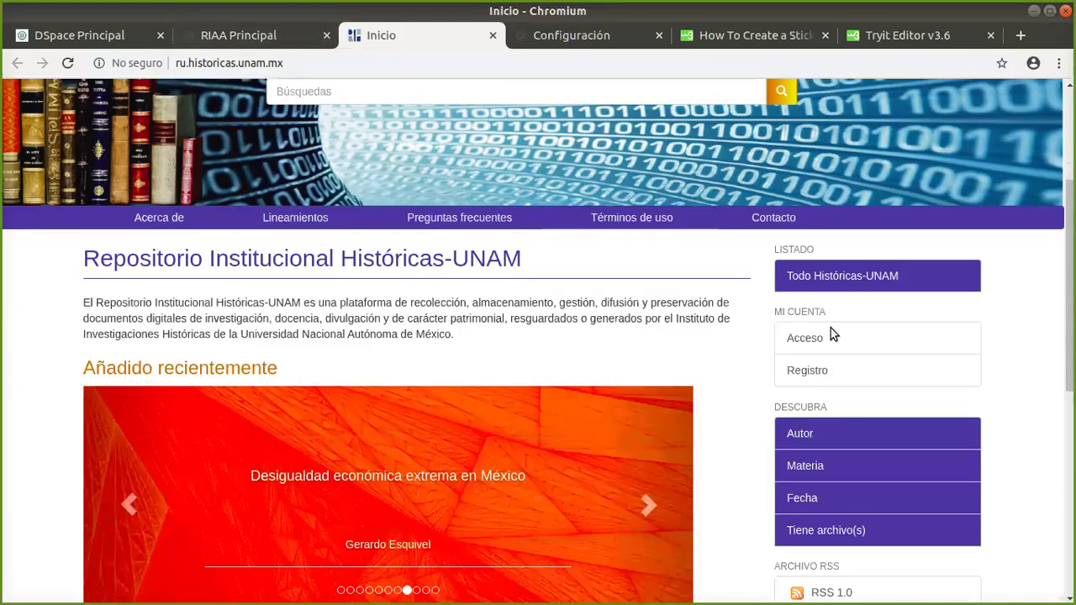
{"action": "scroll", "coordinate": [696, 412], "scroll_direction": "down", "scroll_amount": 2}
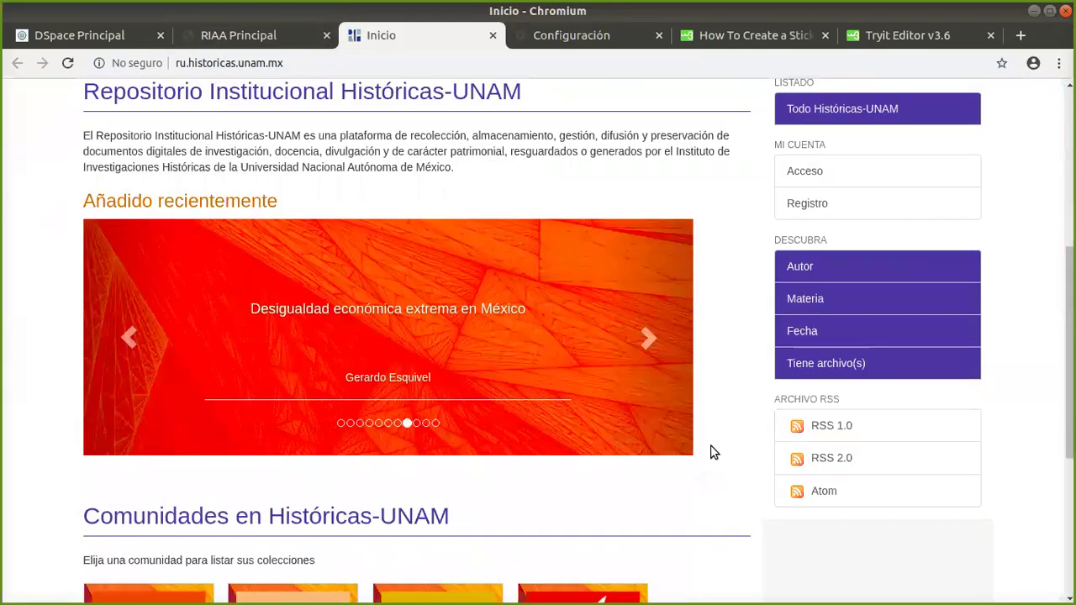
{"action": "scroll", "coordinate": [712, 454], "scroll_direction": "down", "scroll_amount": 4}
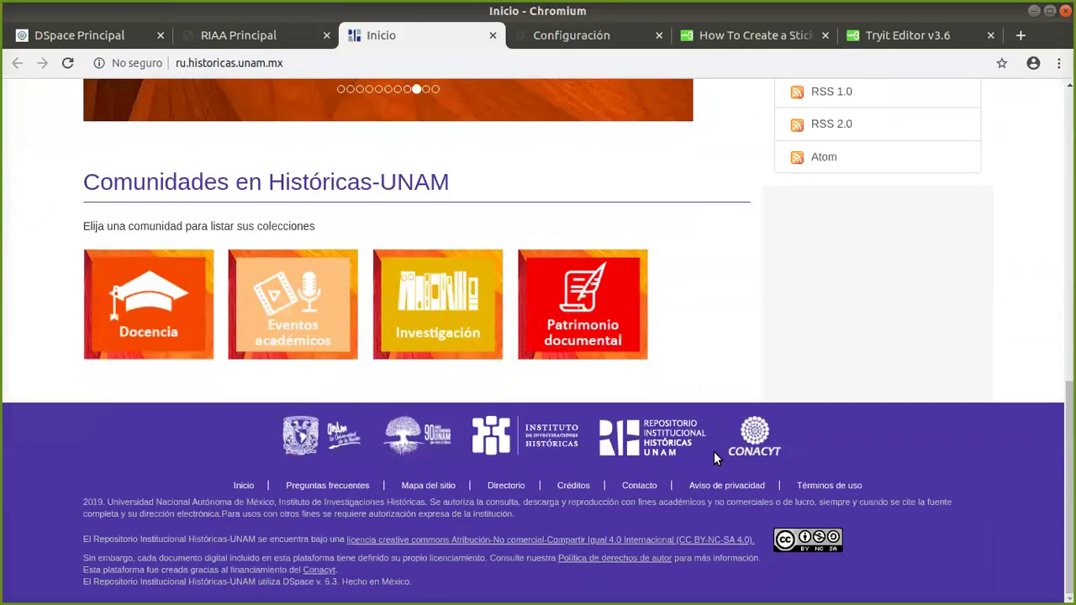
{"action": "scroll", "coordinate": [103, 397], "scroll_direction": "up", "scroll_amount": 3}
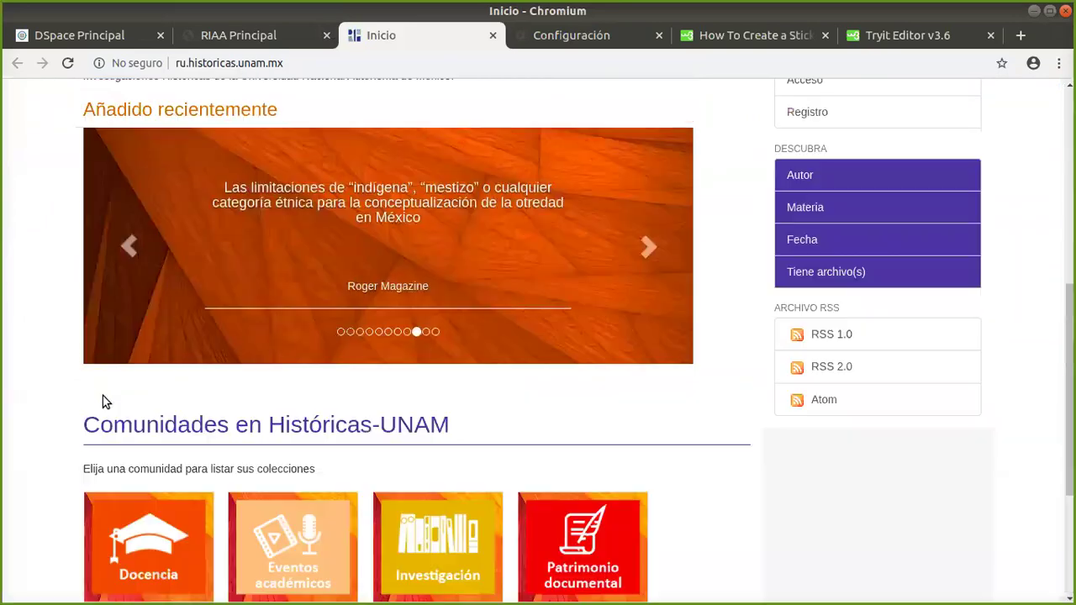
{"action": "scroll", "coordinate": [103, 402], "scroll_direction": "up", "scroll_amount": 5}
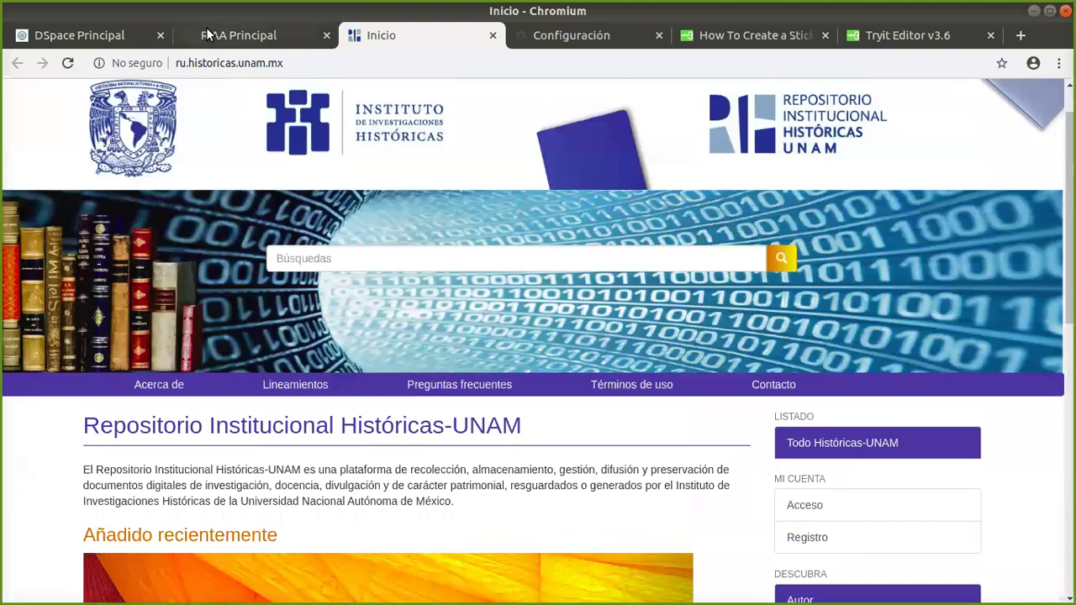
- Return to the DSpace Principal page, close the developer tools, and review the home page down to the footer
{"action": "left_click", "coordinate": [69, 26]}
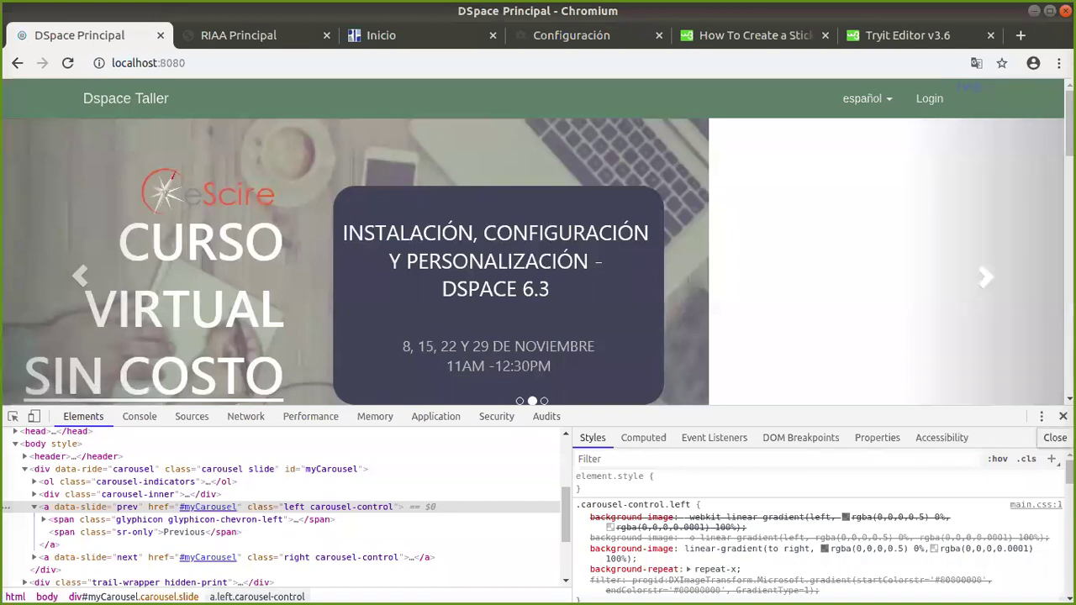
{"action": "left_click", "coordinate": [1062, 416]}
{"action": "scroll", "coordinate": [317, 411], "scroll_direction": "down", "scroll_amount": 4}
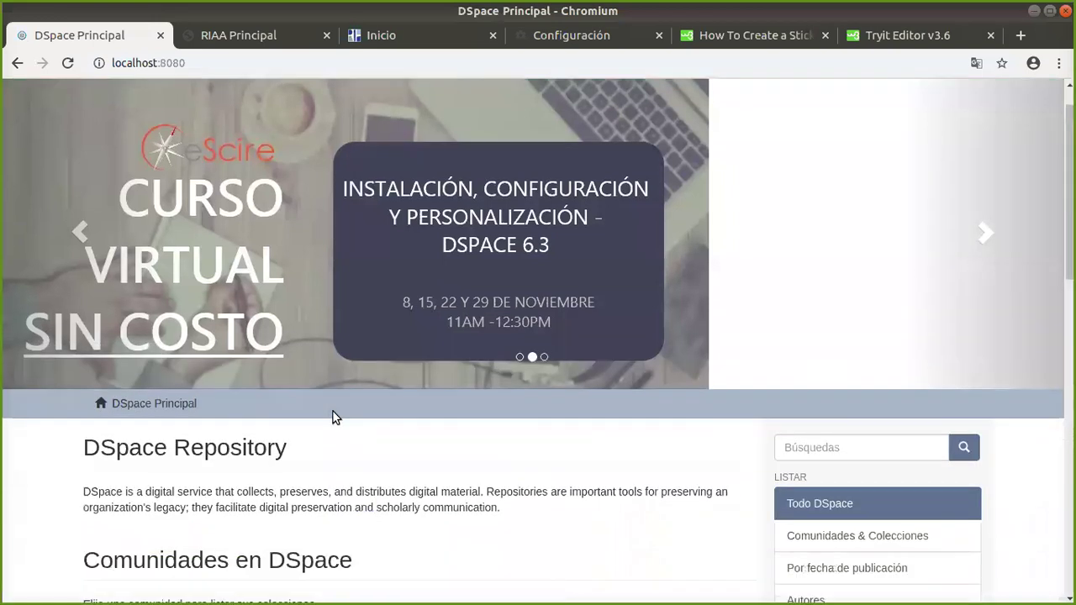
{"action": "scroll", "coordinate": [316, 410], "scroll_direction": "down", "scroll_amount": 5}
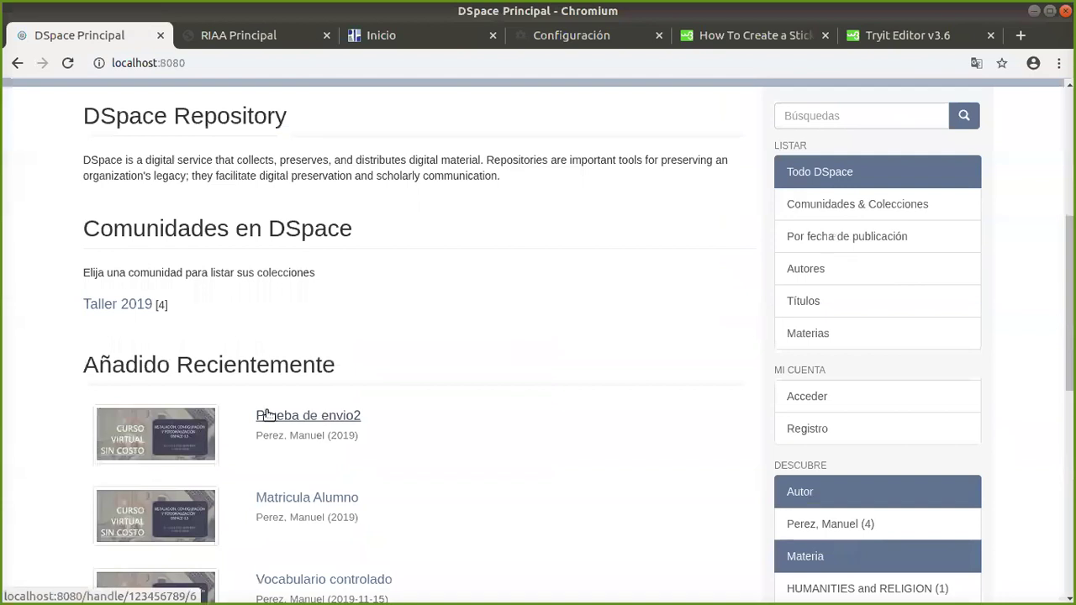
{"action": "scroll", "coordinate": [600, 364], "scroll_direction": "up", "scroll_amount": 4}
{"action": "scroll", "coordinate": [600, 364], "scroll_direction": "down", "scroll_amount": 6}
{"action": "scroll", "coordinate": [600, 364], "scroll_direction": "down", "scroll_amount": 12}
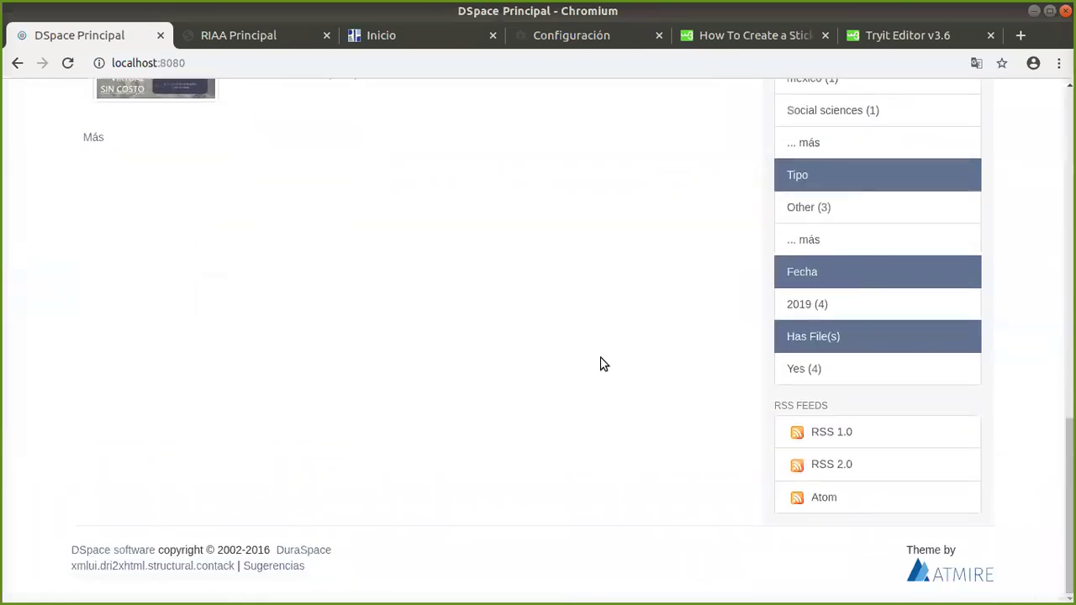
{"action": "scroll", "coordinate": [600, 363], "scroll_direction": "up", "scroll_amount": 10}
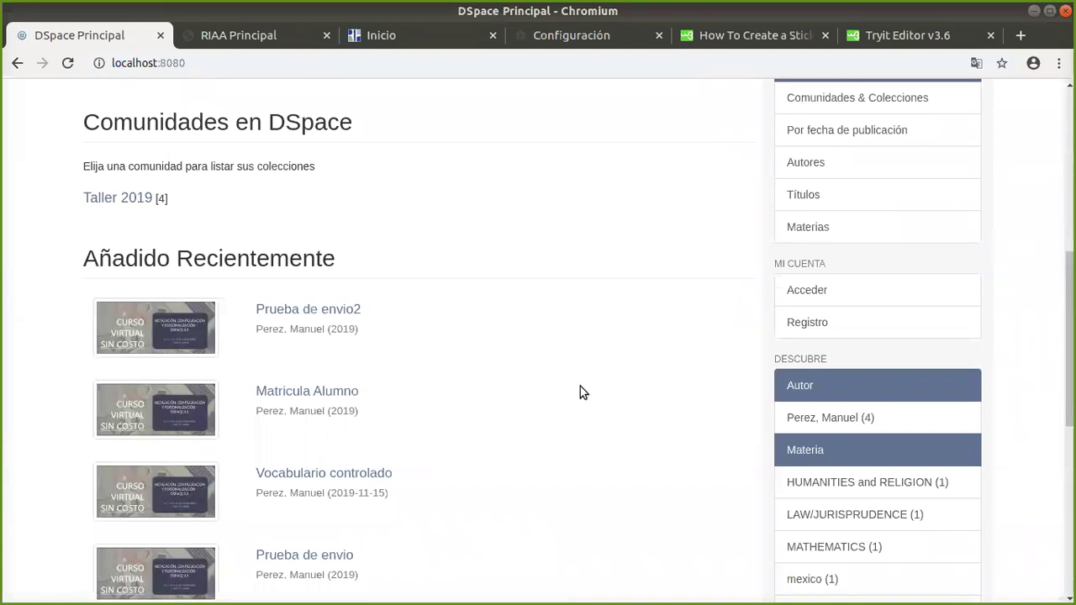
{"action": "scroll", "coordinate": [689, 160], "scroll_direction": "up", "scroll_amount": 5}
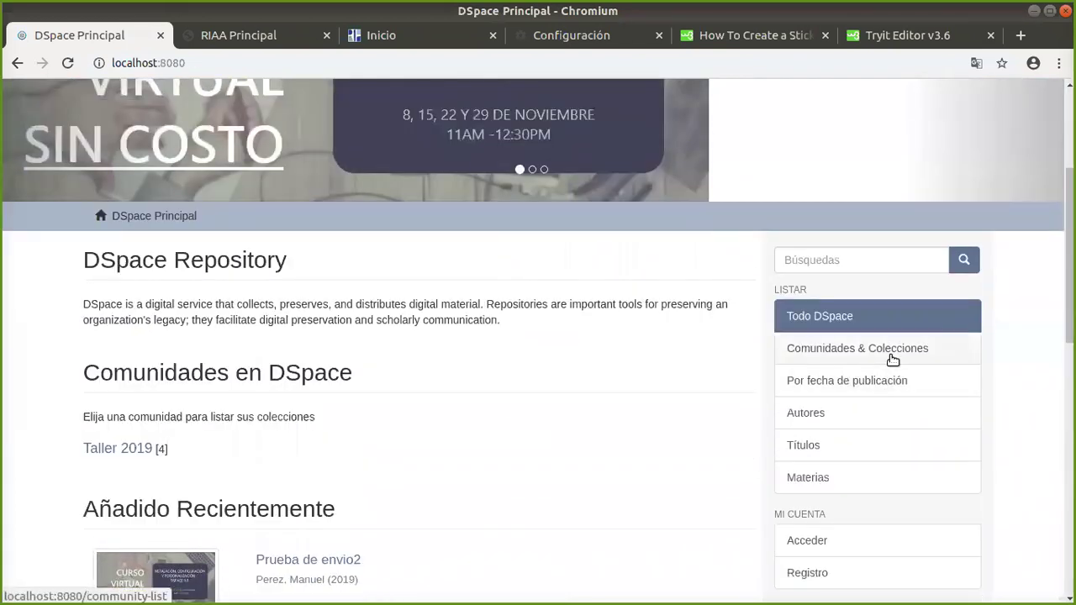
- View the Comunidades & Colecciones list and the browse list by publication date, and return to the DSpace Principal home page
{"action": "left_click", "coordinate": [893, 360]}
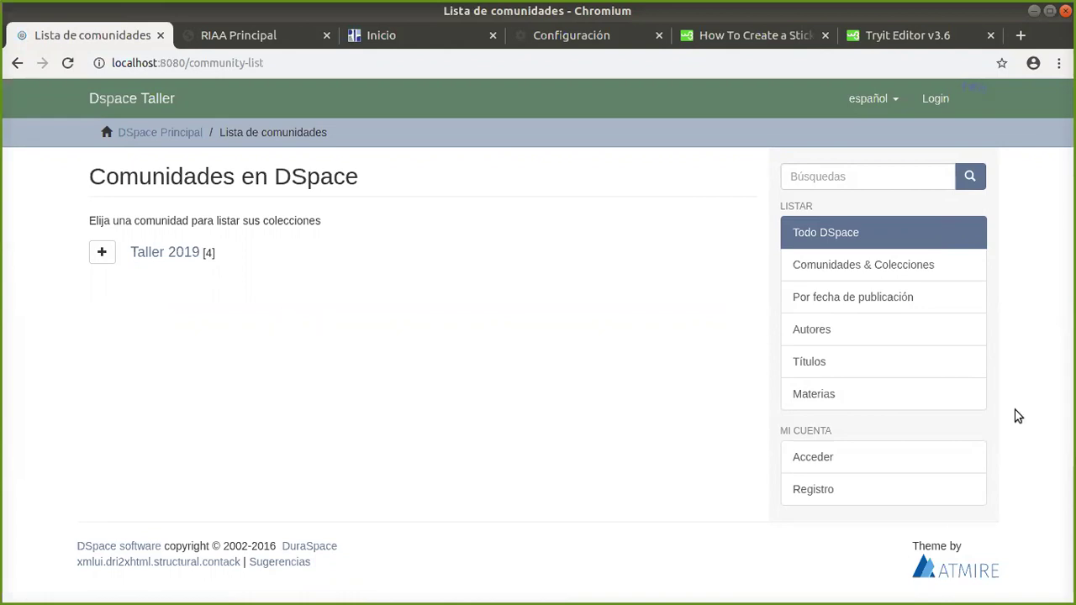
{"action": "left_click", "coordinate": [845, 308]}
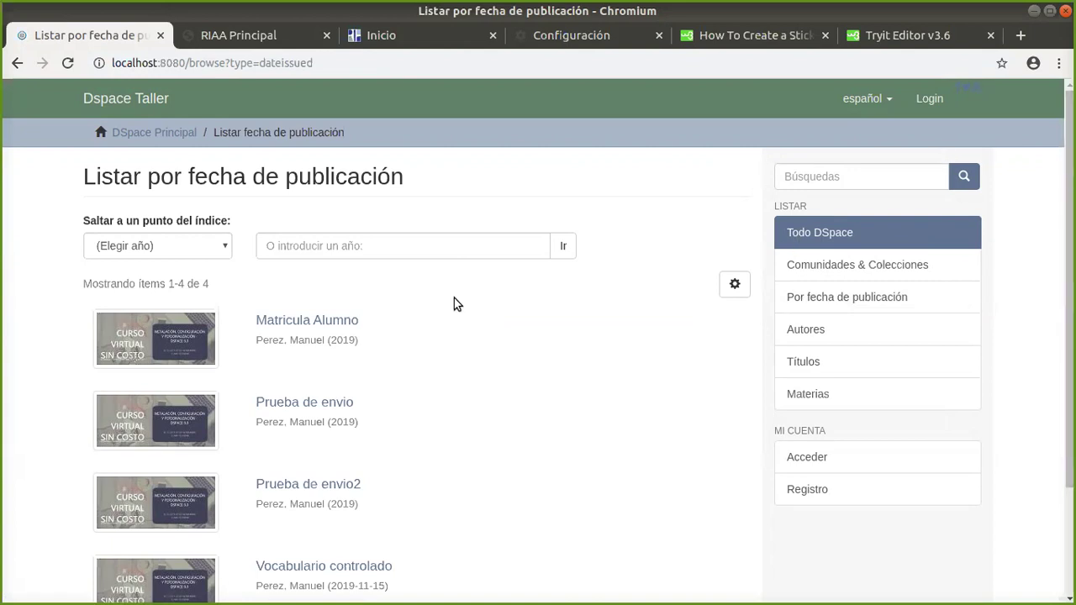
{"action": "left_click", "coordinate": [126, 135]}
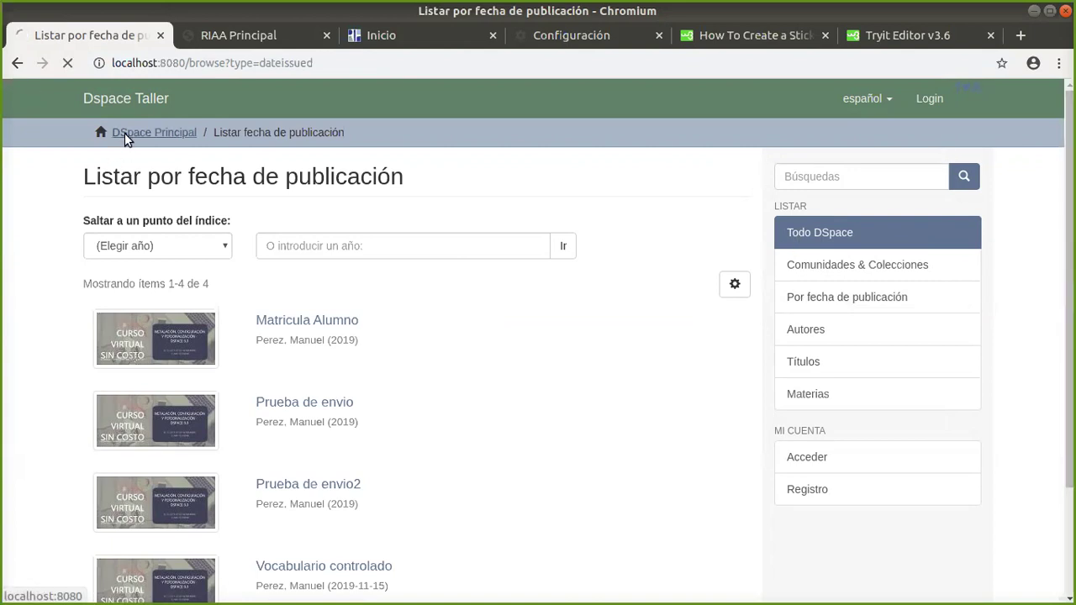
- Examine the home page's carousel, community list, recently added items and sidebar sections
{"action": "scroll", "coordinate": [768, 403], "scroll_direction": "down", "scroll_amount": 5}
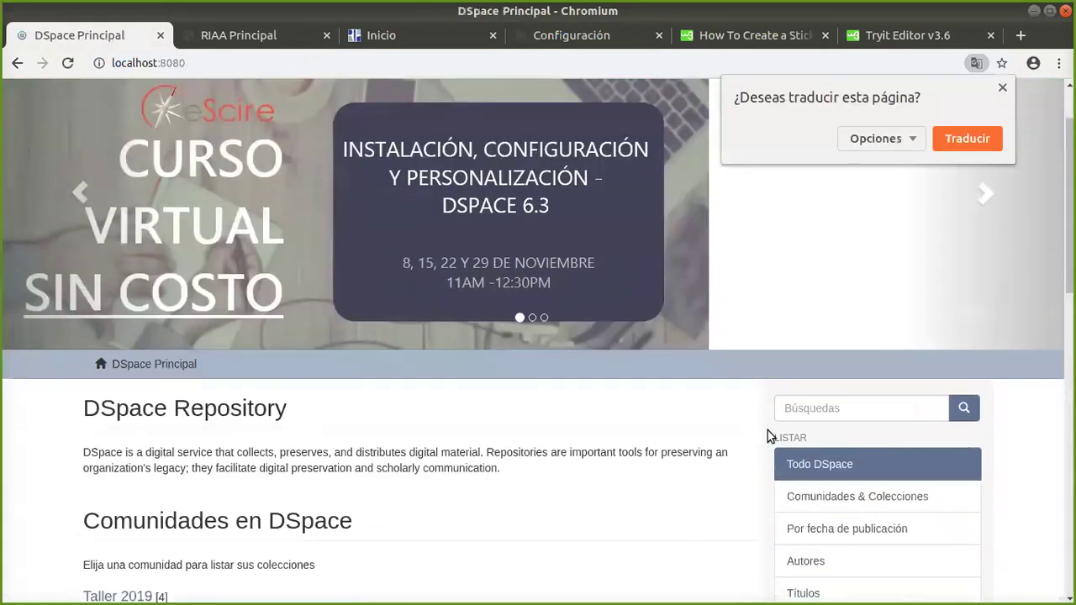
{"action": "scroll", "coordinate": [336, 319], "scroll_direction": "down", "scroll_amount": 1}
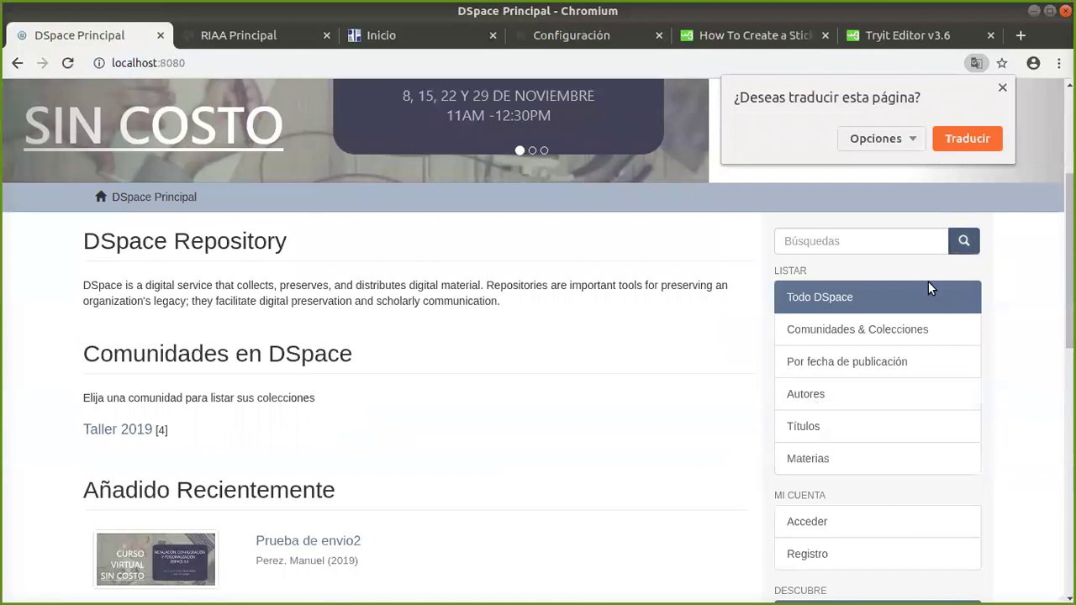
{"action": "scroll", "coordinate": [1008, 336], "scroll_direction": "down", "scroll_amount": 4}
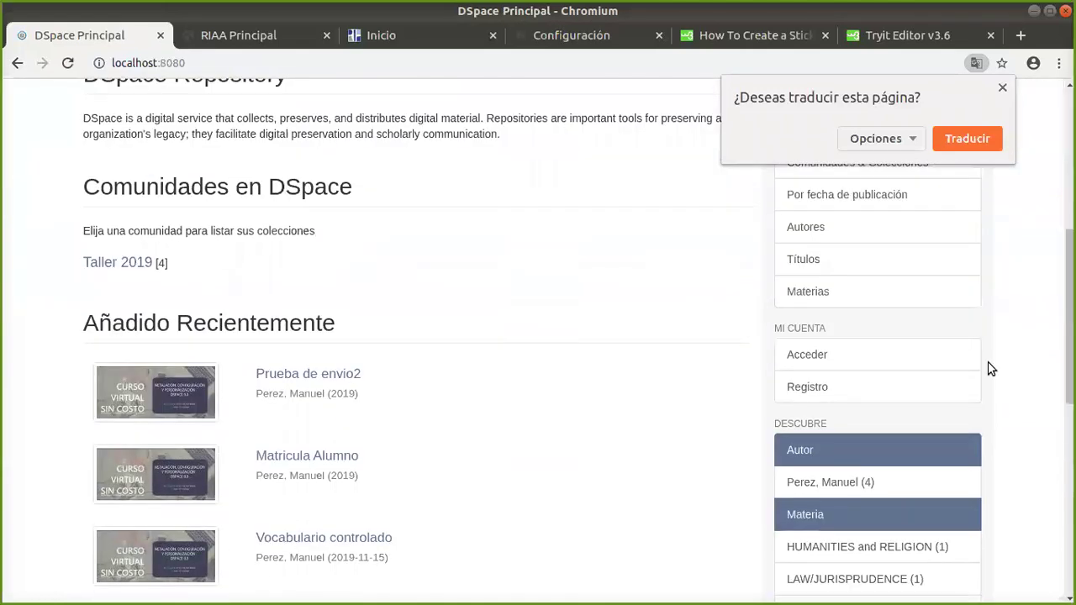
{"action": "scroll", "coordinate": [673, 353], "scroll_direction": "up", "scroll_amount": 2}
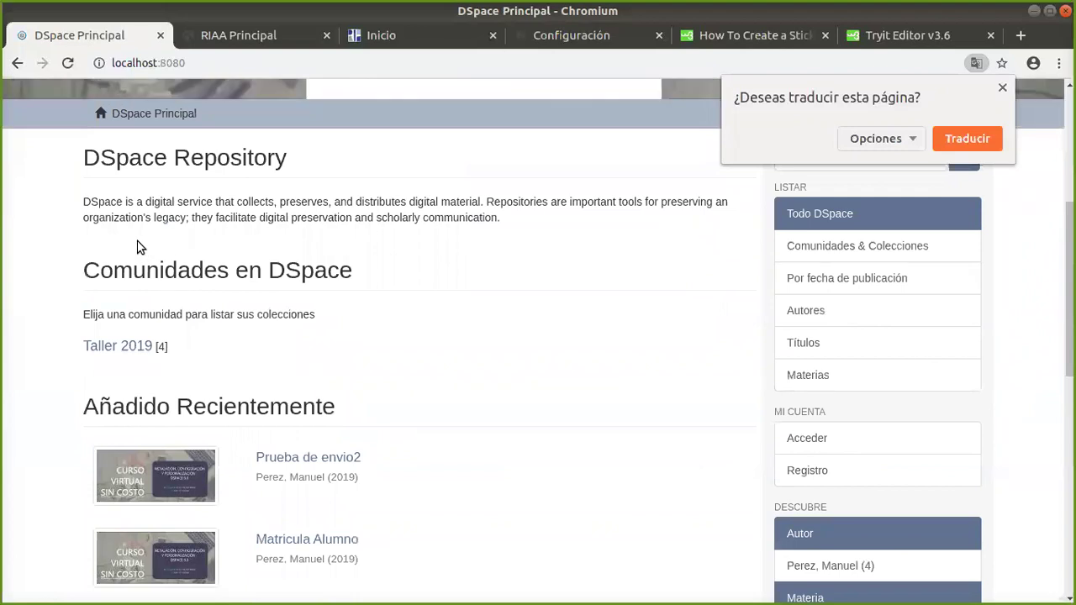
{"action": "scroll", "coordinate": [364, 227], "scroll_direction": "down", "scroll_amount": 1}
{"action": "scroll", "coordinate": [364, 232], "scroll_direction": "down", "scroll_amount": 2}
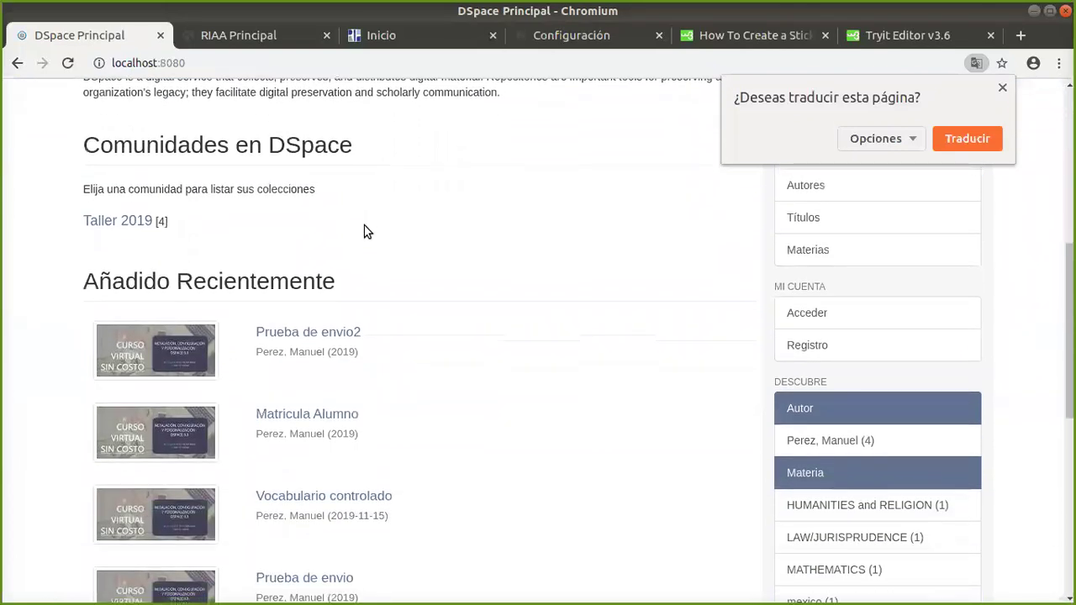
{"action": "scroll", "coordinate": [364, 232], "scroll_direction": "down", "scroll_amount": 5}
{"action": "scroll", "coordinate": [364, 231], "scroll_direction": "up", "scroll_amount": 3}
{"action": "scroll", "coordinate": [364, 231], "scroll_direction": "up", "scroll_amount": 8}
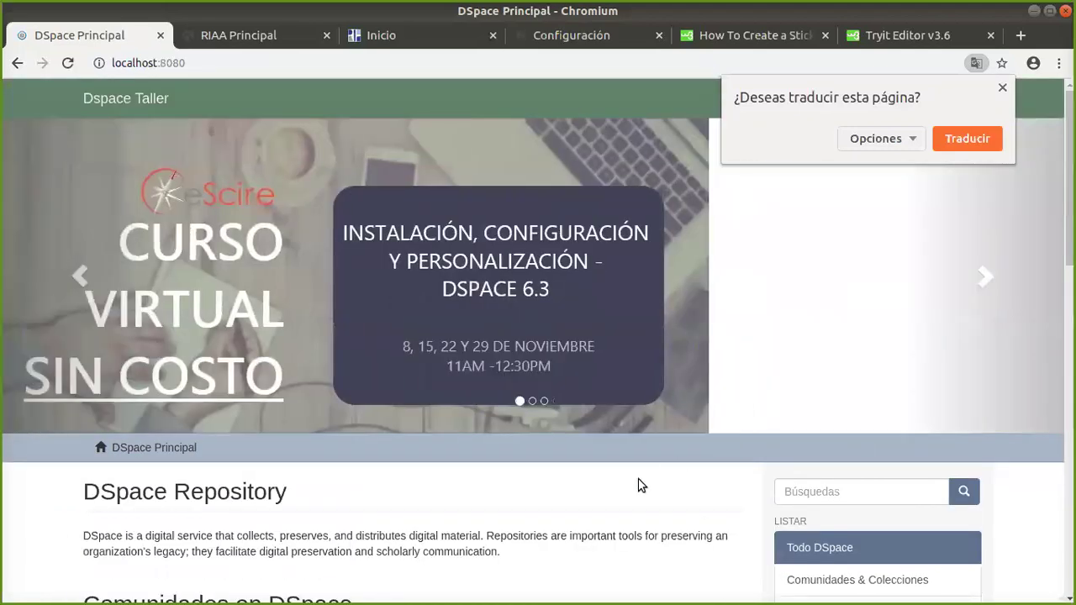
{"action": "scroll", "coordinate": [617, 509], "scroll_direction": "down", "scroll_amount": 5}
{"action": "scroll", "coordinate": [617, 509], "scroll_direction": "down", "scroll_amount": 4}
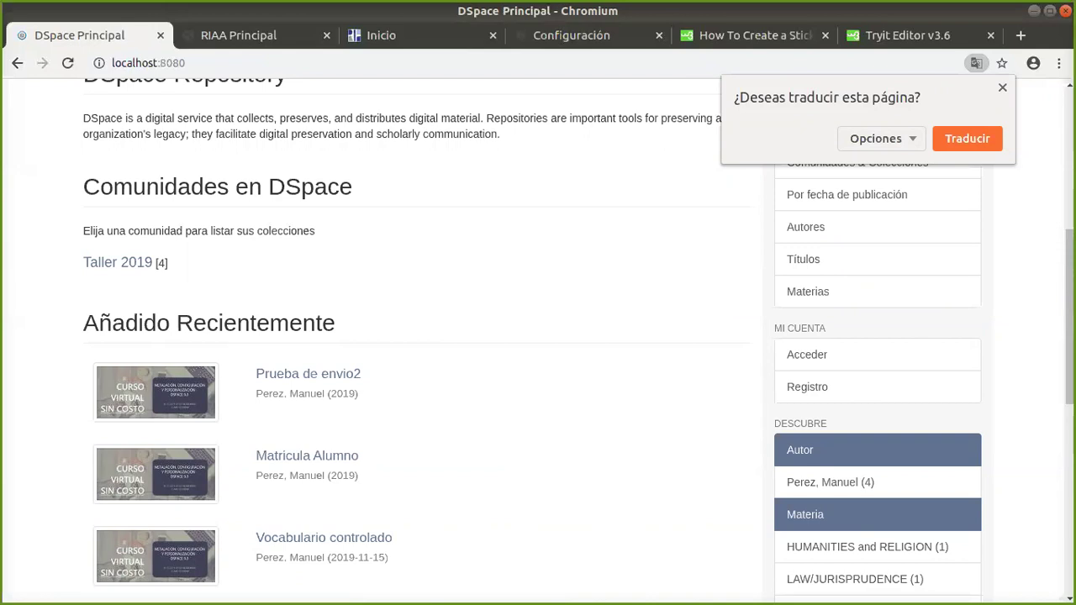
- Dismiss the page translation prompt on the DSpace Principal home page
{"action": "scroll", "coordinate": [778, 305], "scroll_direction": "up", "scroll_amount": 2}
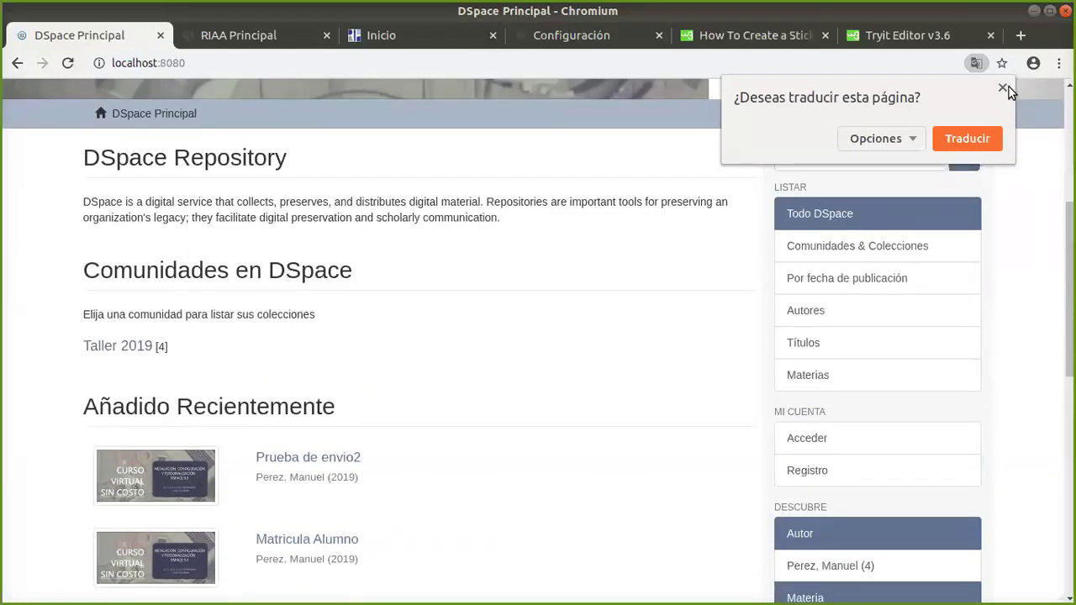
{"action": "left_click", "coordinate": [1003, 88]}
{"action": "scroll", "coordinate": [435, 295], "scroll_direction": "up", "scroll_amount": 3}
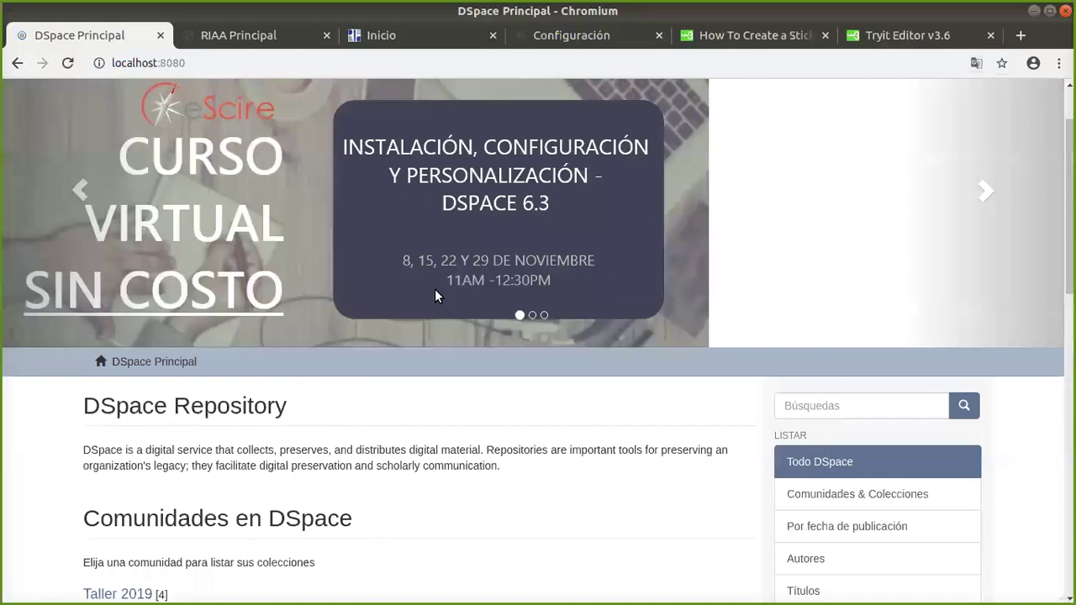
- Review the customized home page from the header and carousel down through the recent items, Descubre facets and RSS feeds
{"action": "scroll", "coordinate": [434, 295], "scroll_direction": "up", "scroll_amount": 2}
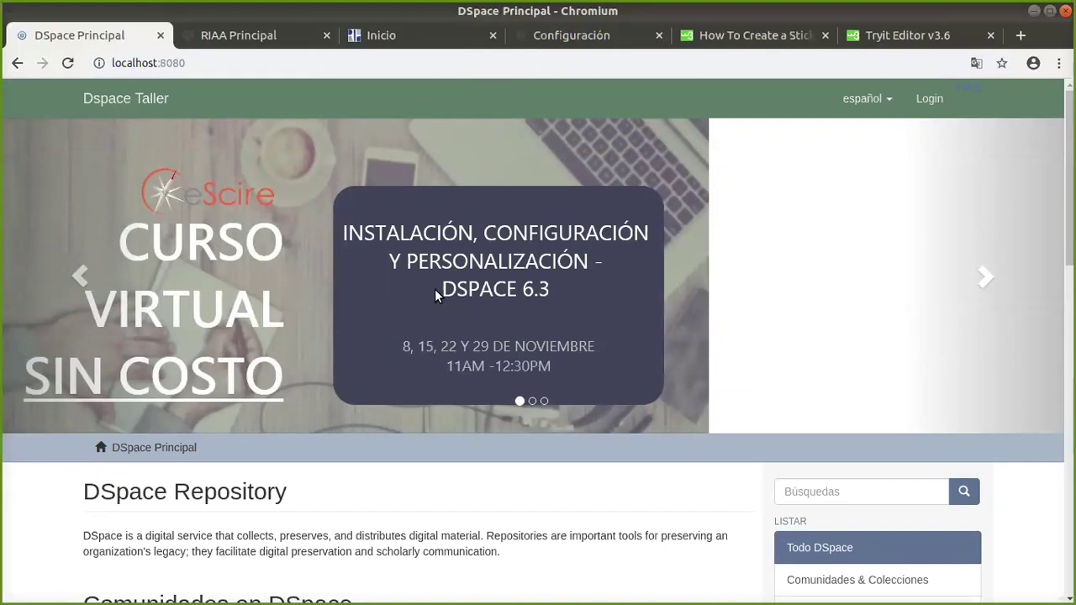
{"action": "scroll", "coordinate": [435, 289], "scroll_direction": "down", "scroll_amount": 7}
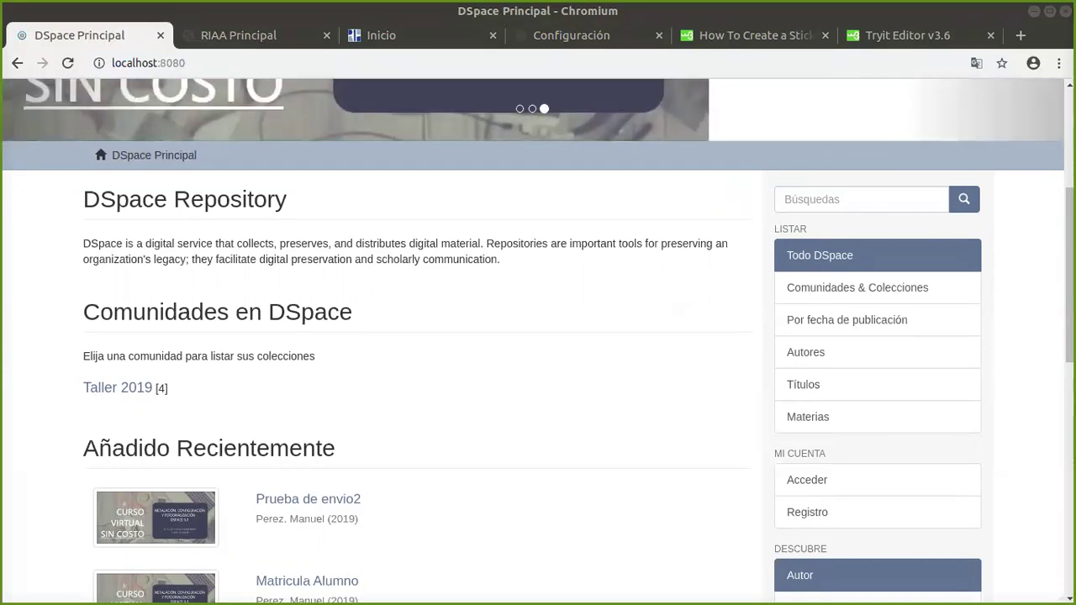
{"action": "scroll", "coordinate": [580, 389], "scroll_direction": "up", "scroll_amount": 5}
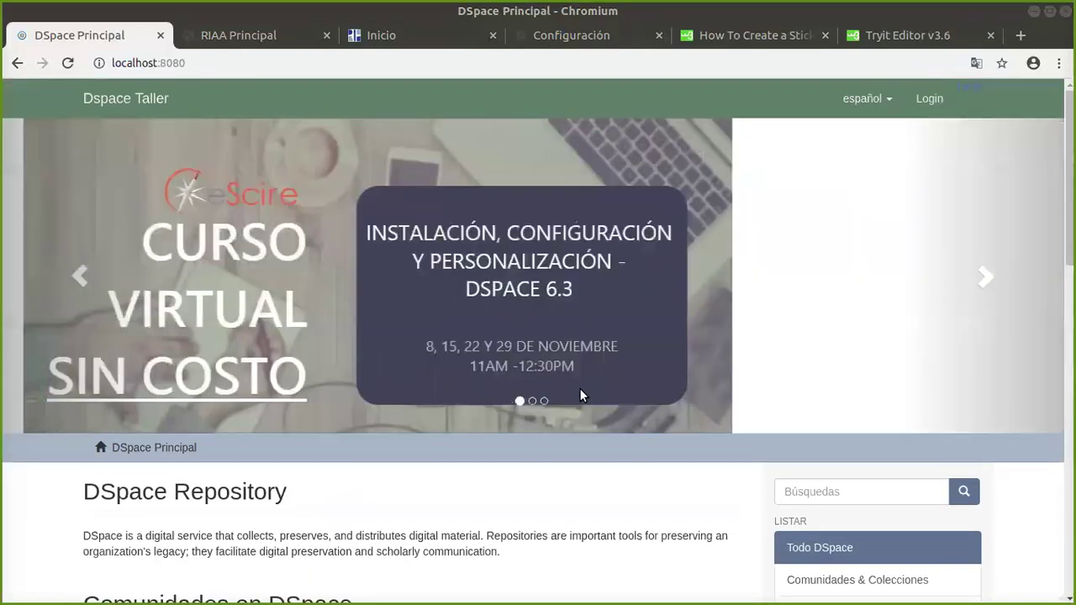
{"action": "scroll", "coordinate": [505, 408], "scroll_direction": "down", "scroll_amount": 1}
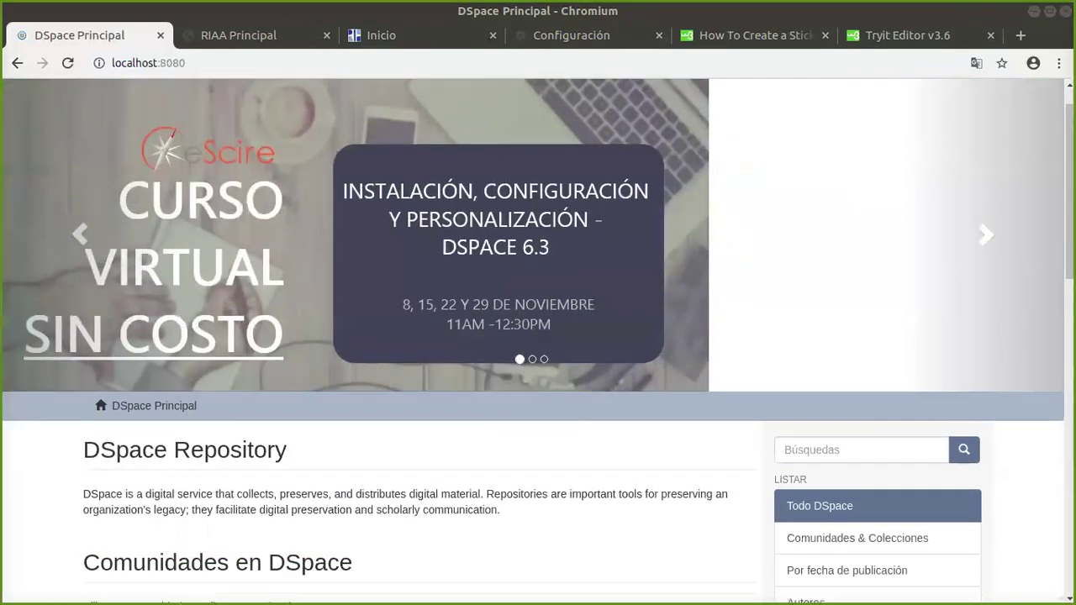
{"action": "scroll", "coordinate": [695, 450], "scroll_direction": "down", "scroll_amount": 4}
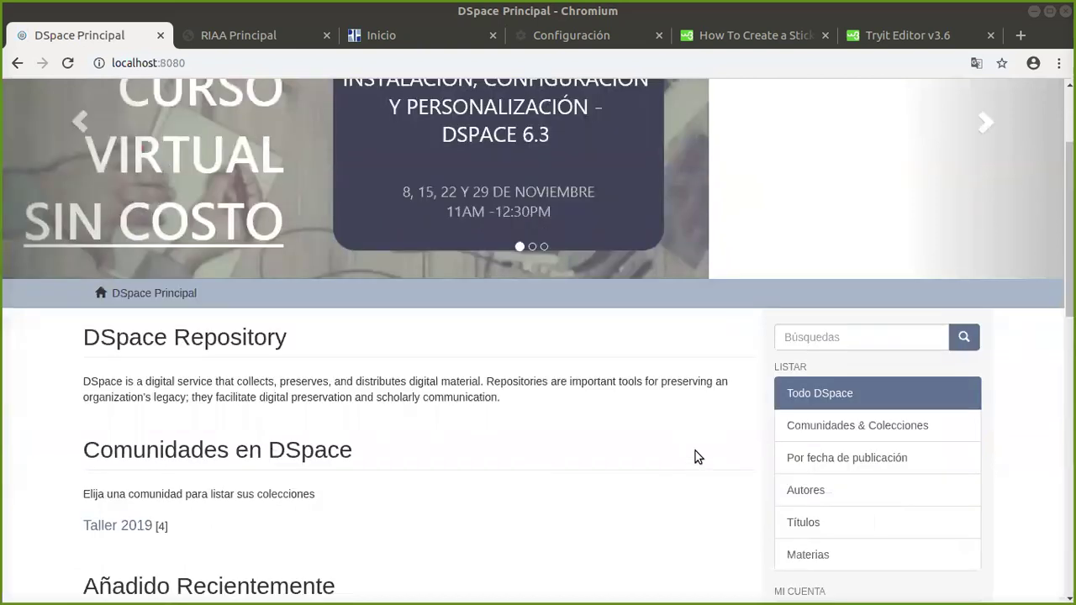
{"action": "scroll", "coordinate": [695, 450], "scroll_direction": "up", "scroll_amount": 2}
{"action": "scroll", "coordinate": [401, 437], "scroll_direction": "down", "scroll_amount": 2}
{"action": "scroll", "coordinate": [401, 437], "scroll_direction": "down", "scroll_amount": 10}
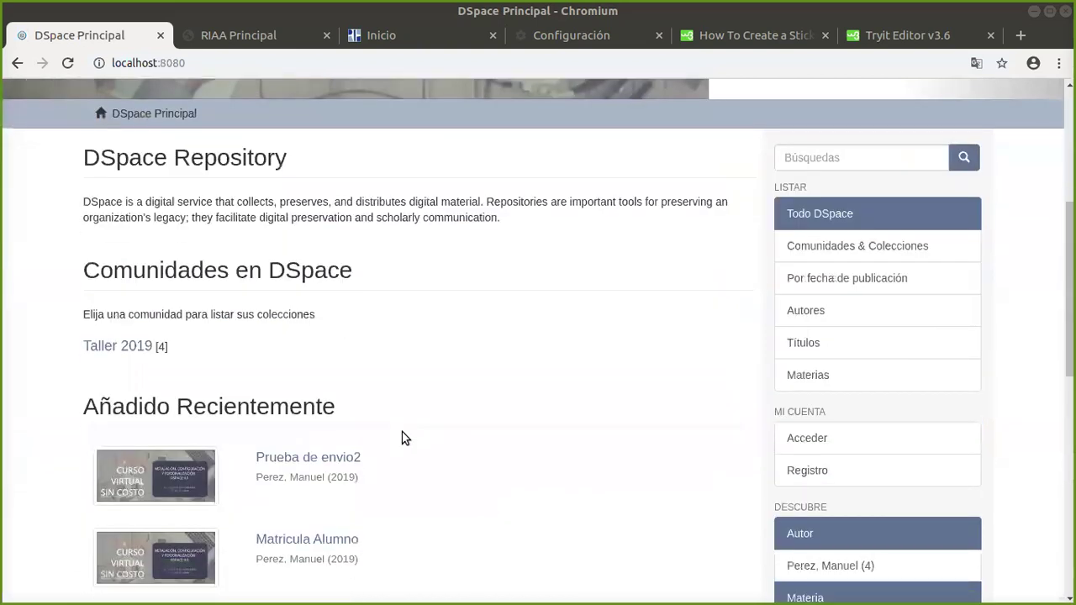
{"action": "scroll", "coordinate": [392, 426], "scroll_direction": "down", "scroll_amount": 3}
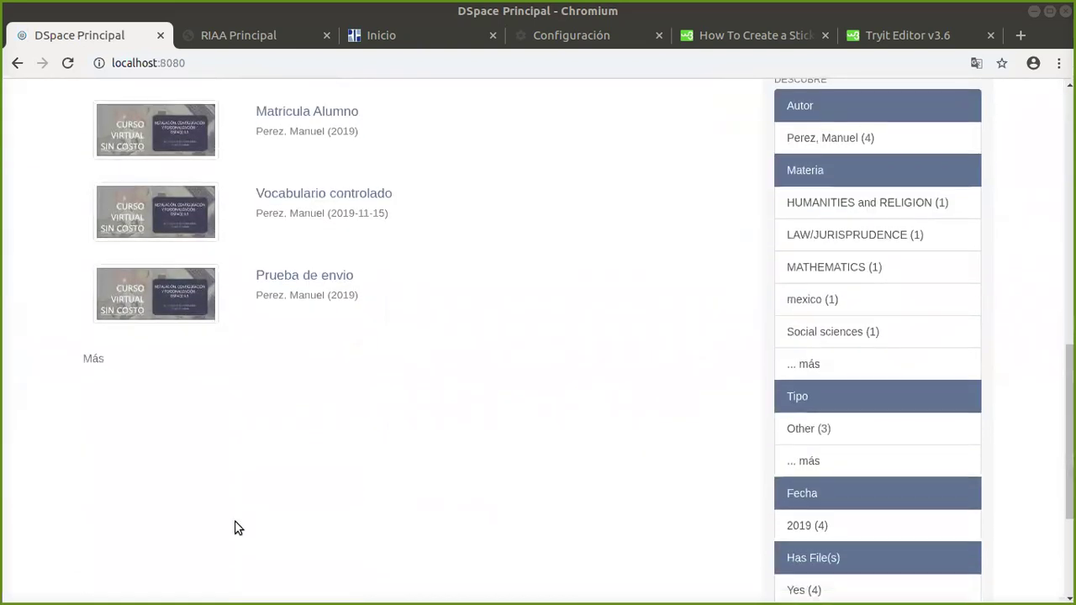
{"action": "scroll", "coordinate": [333, 403], "scroll_direction": "down", "scroll_amount": 2}
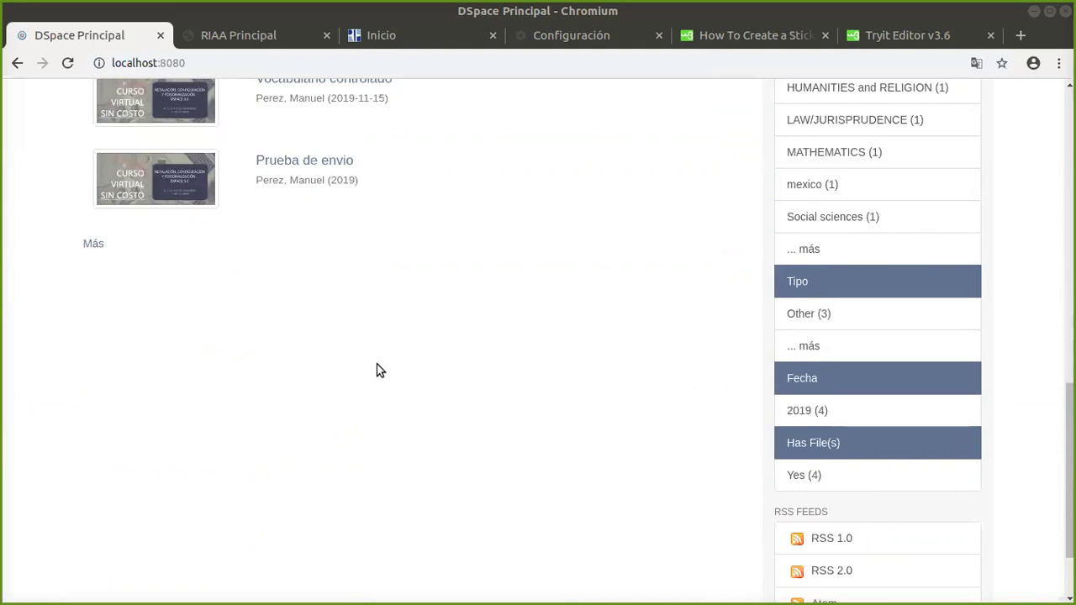
{"action": "scroll", "coordinate": [378, 362], "scroll_direction": "up", "scroll_amount": 11}
{"action": "scroll", "coordinate": [380, 359], "scroll_direction": "up", "scroll_amount": 4}
{"action": "scroll", "coordinate": [396, 403], "scroll_direction": "down", "scroll_amount": 4}
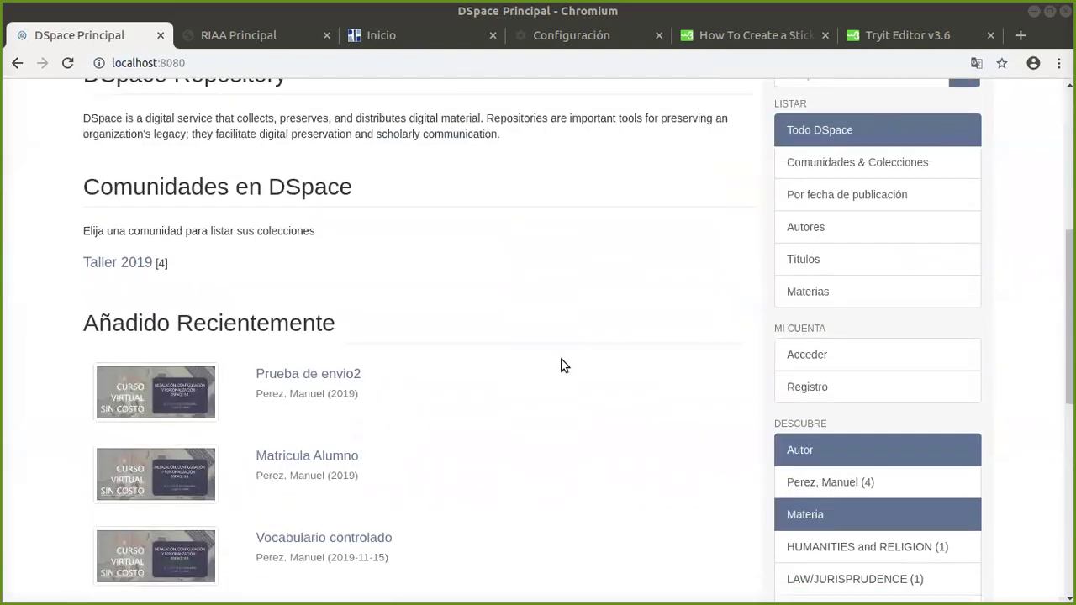
{"action": "scroll", "coordinate": [563, 365], "scroll_direction": "up", "scroll_amount": 7}
{"action": "scroll", "coordinate": [563, 365], "scroll_direction": "down", "scroll_amount": 2}
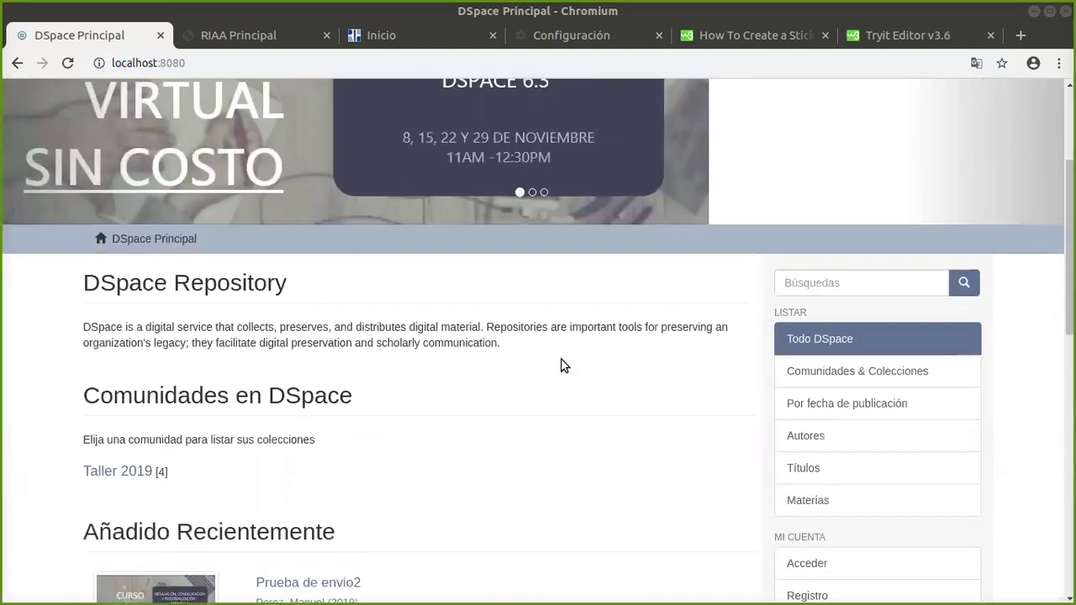
{"action": "scroll", "coordinate": [561, 365], "scroll_direction": "down", "scroll_amount": 5}
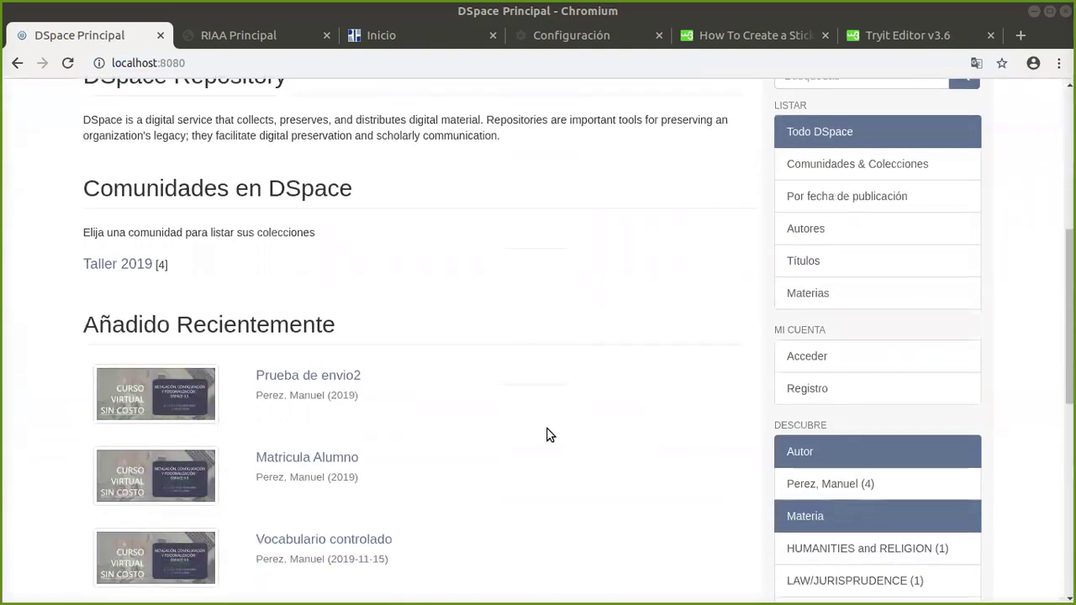
{"action": "scroll", "coordinate": [547, 433], "scroll_direction": "down", "scroll_amount": 2}
{"action": "scroll", "coordinate": [679, 399], "scroll_direction": "up", "scroll_amount": 9}
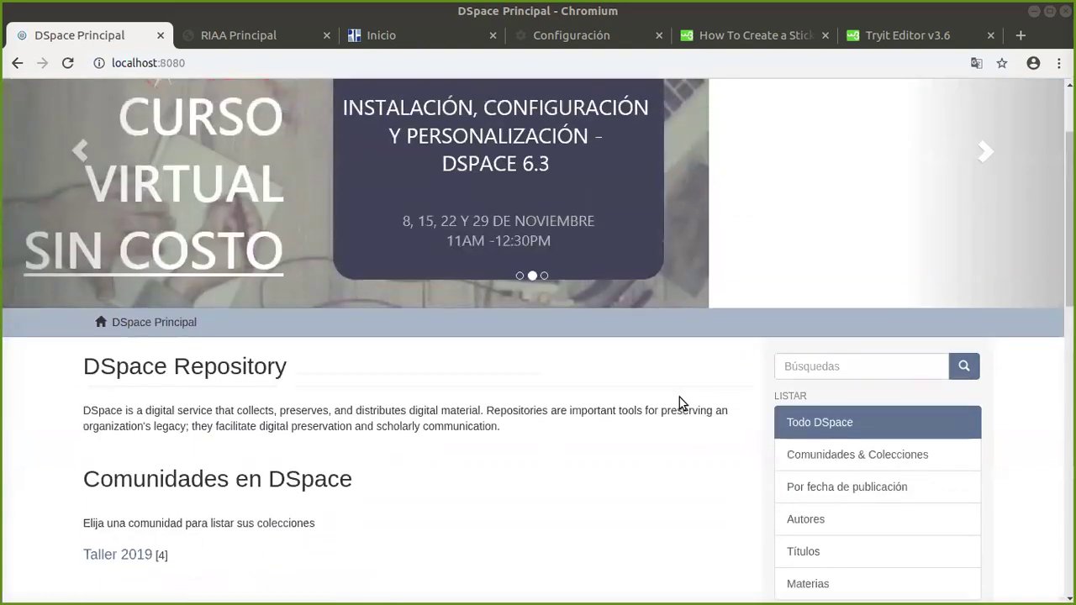
{"action": "scroll", "coordinate": [679, 397], "scroll_direction": "up", "scroll_amount": 3}
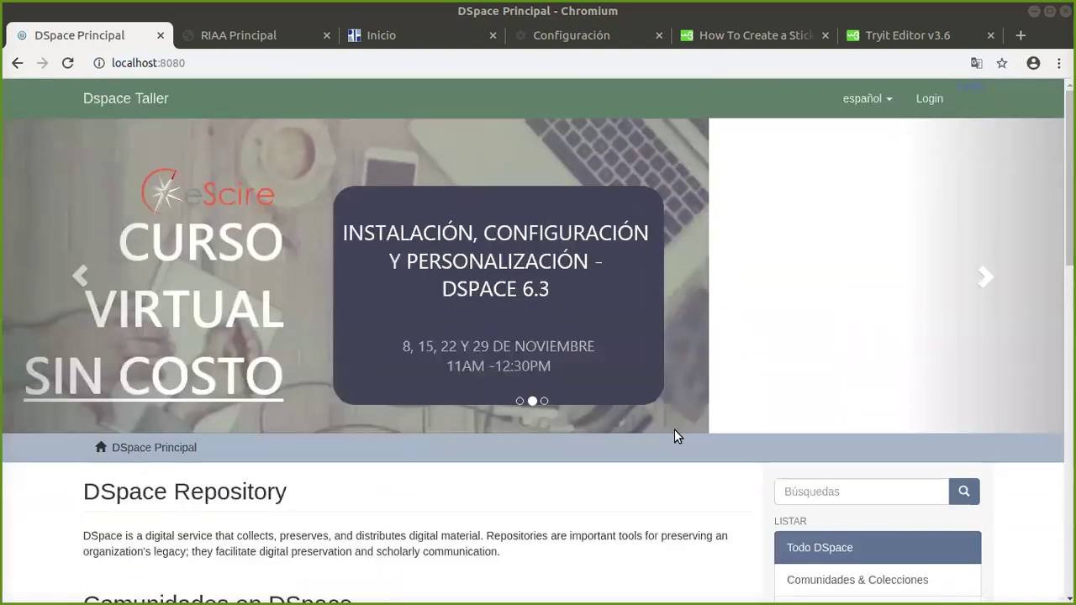
{"action": "scroll", "coordinate": [695, 436], "scroll_direction": "down", "scroll_amount": 4}
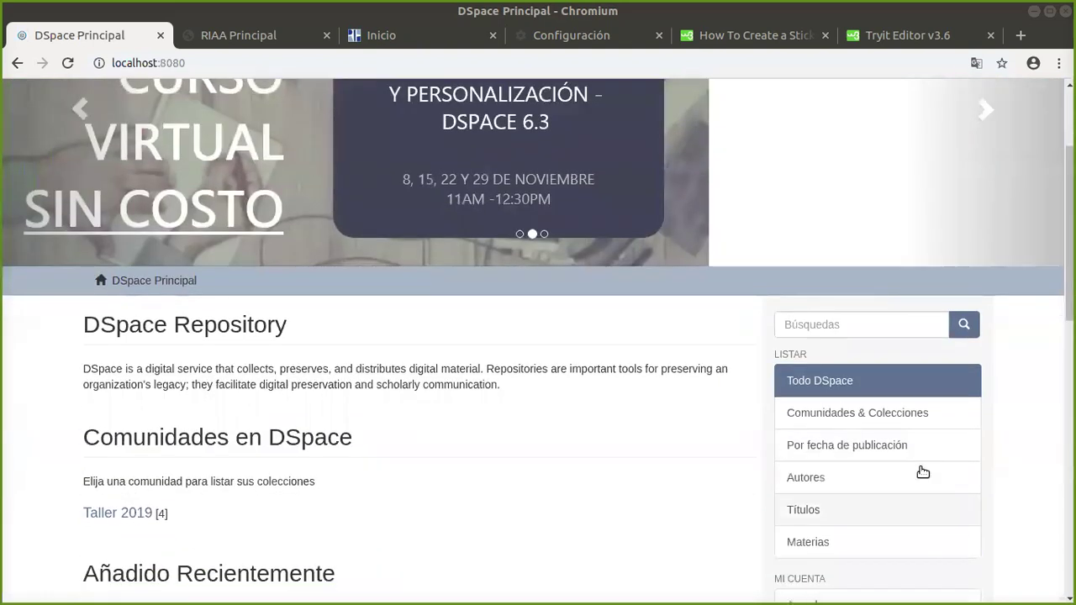
- View the Comunidades & Colecciones list and examine its heading and community entry
{"action": "left_click", "coordinate": [904, 425]}
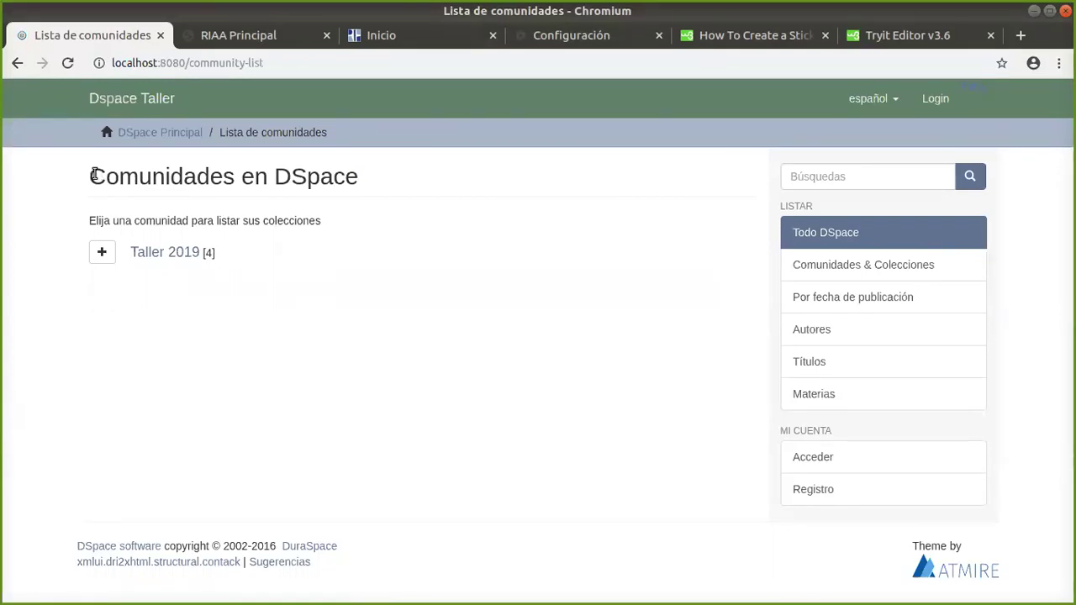
{"action": "left_click_drag", "start_coordinate": [104, 177], "coordinate": [190, 303]}
{"action": "left_click", "coordinate": [191, 303]}
- View the browse lists by author and by subject, and show the subject list's sort and page-size options
{"action": "left_click", "coordinate": [853, 337]}
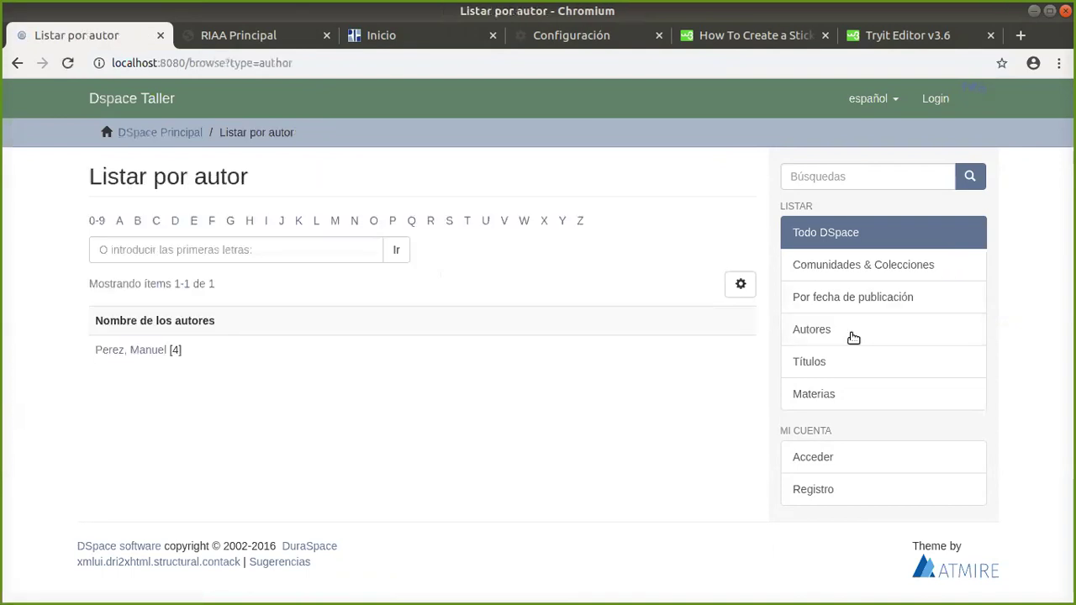
{"action": "left_click", "coordinate": [809, 407]}
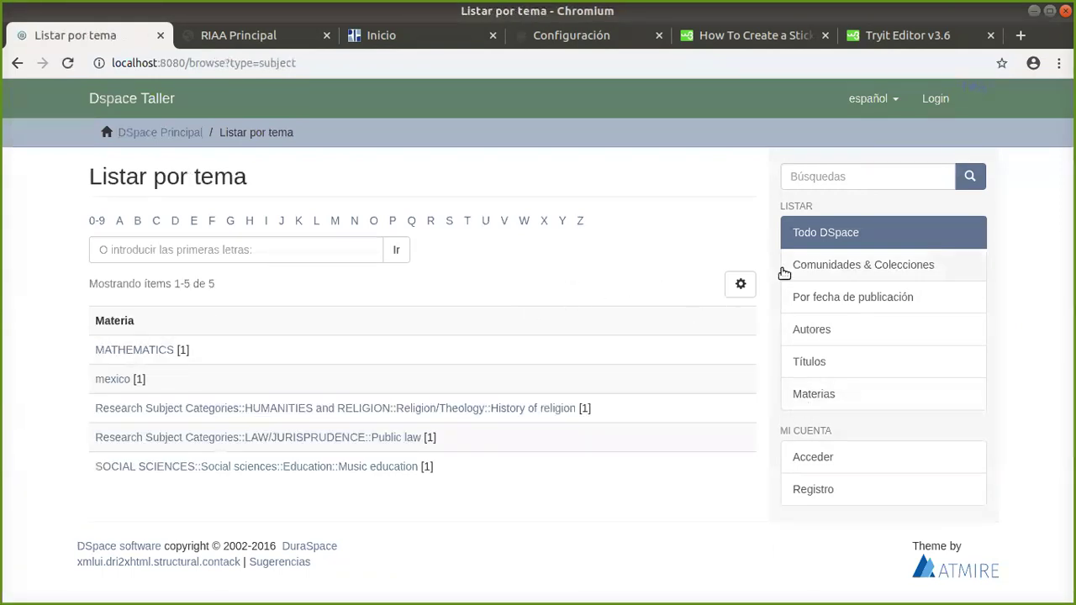
{"action": "left_click", "coordinate": [742, 286]}
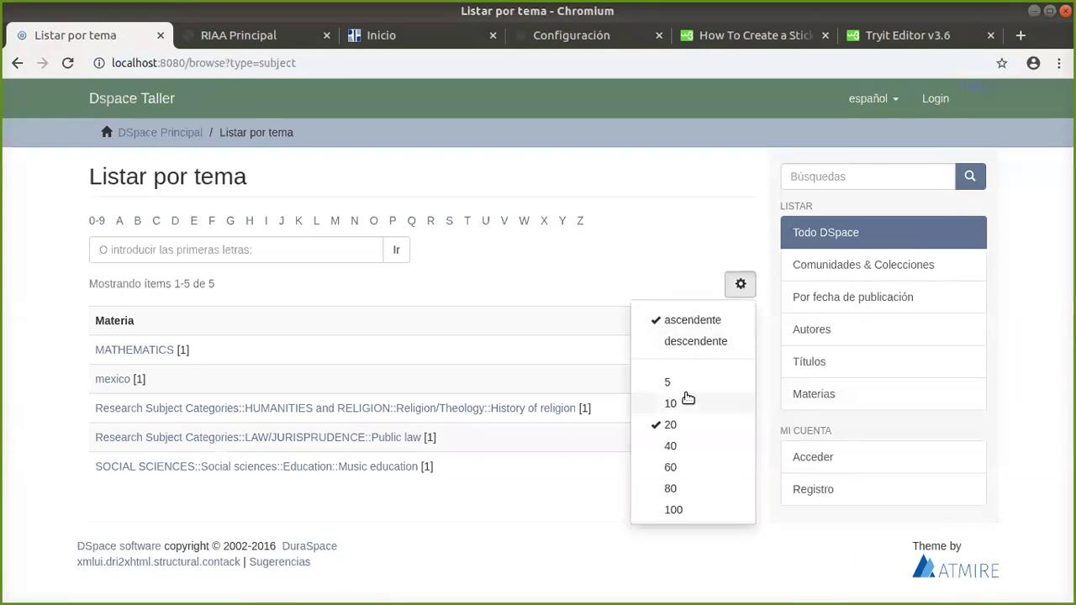
- Run an empty search, show the advanced filters, and examine the filter options and results on the Buscar page
{"action": "left_click", "coordinate": [969, 176]}
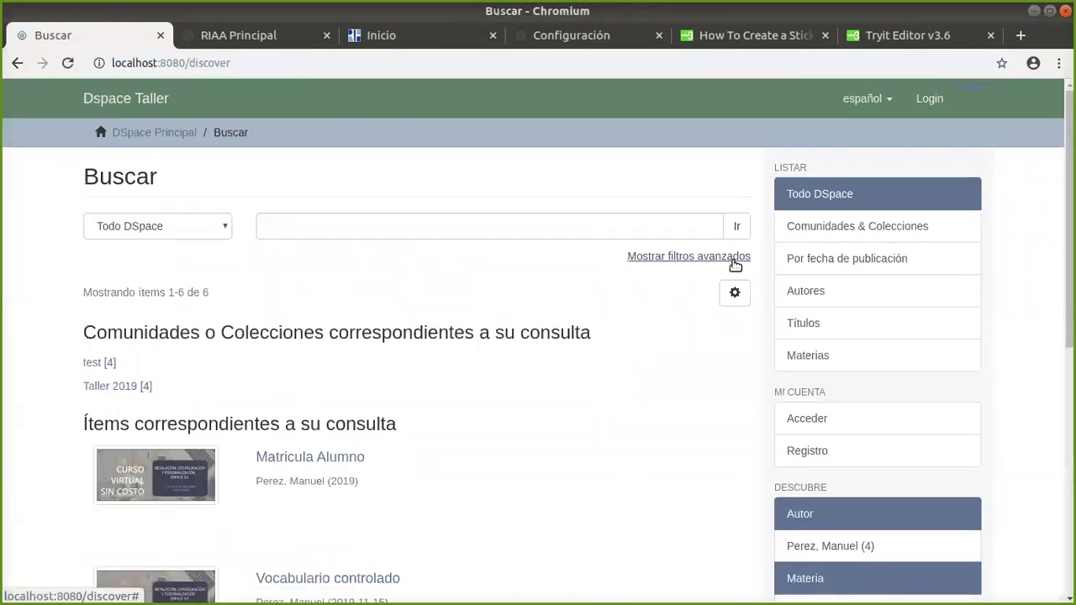
{"action": "left_click", "coordinate": [729, 257]}
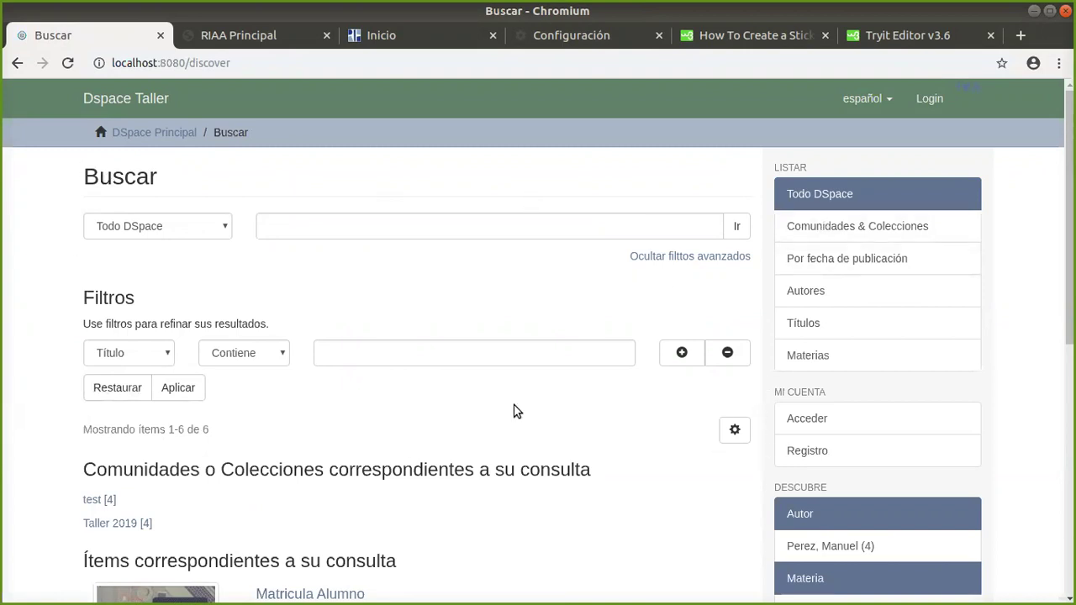
{"action": "scroll", "coordinate": [507, 409], "scroll_direction": "down", "scroll_amount": 2}
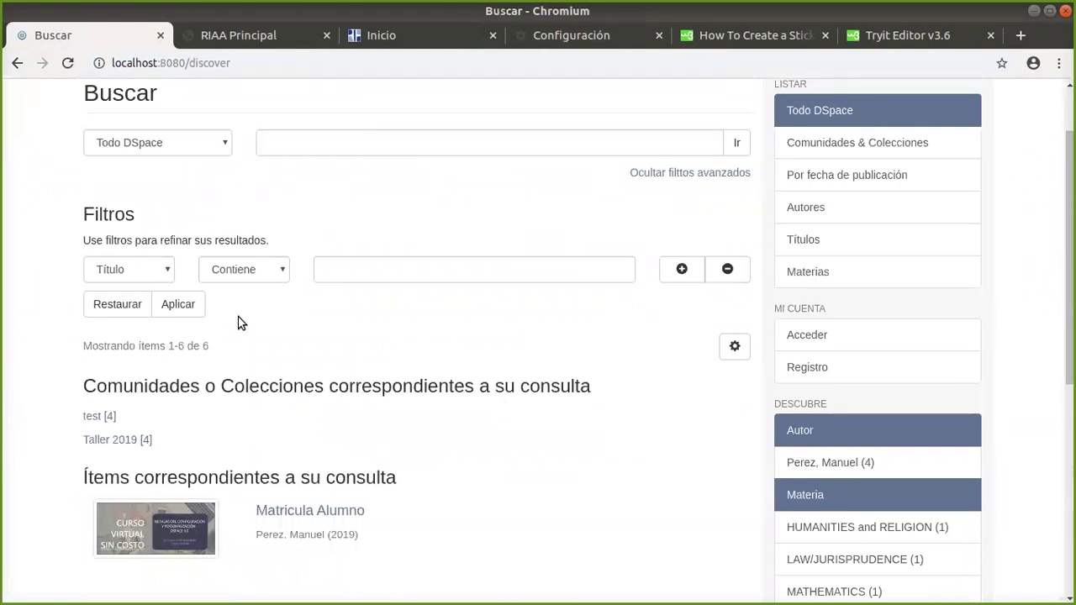
{"action": "scroll", "coordinate": [237, 323], "scroll_direction": "up", "scroll_amount": 1}
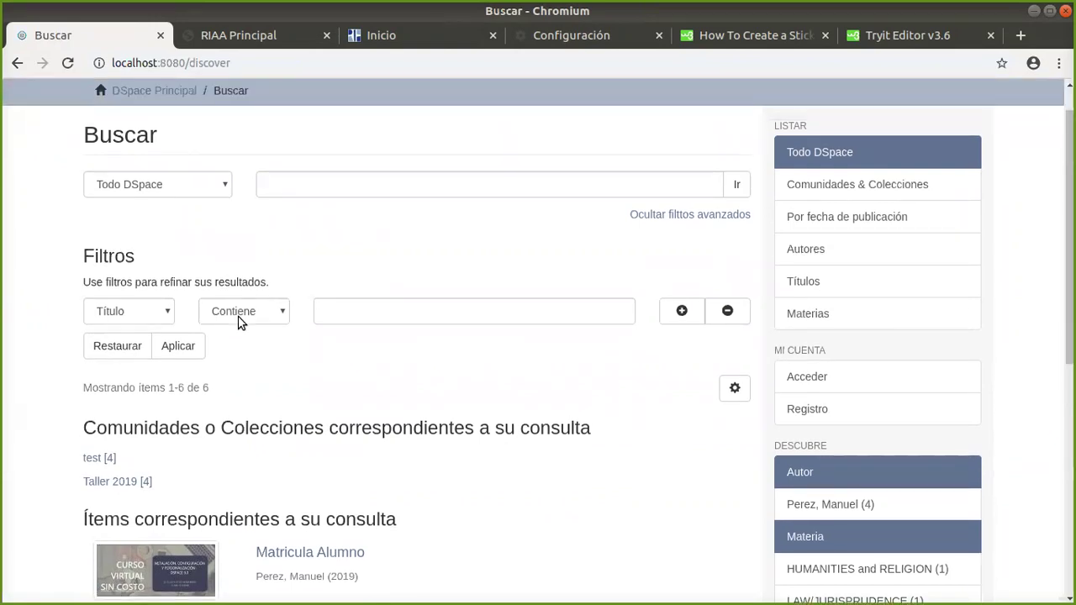
{"action": "scroll", "coordinate": [237, 324], "scroll_direction": "up", "scroll_amount": 1}
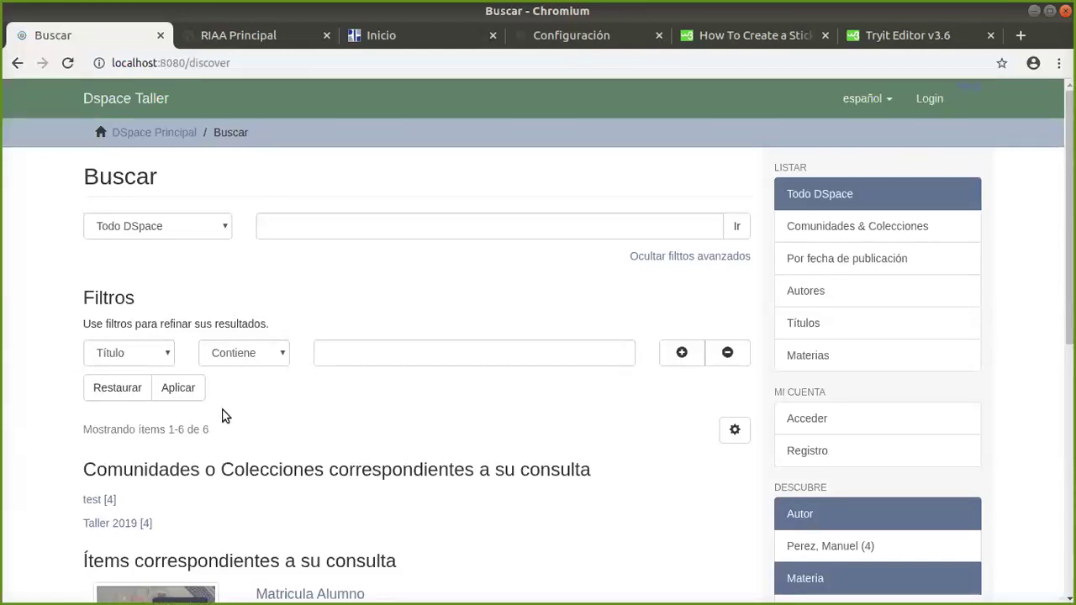
{"action": "scroll", "coordinate": [222, 415], "scroll_direction": "down", "scroll_amount": 5}
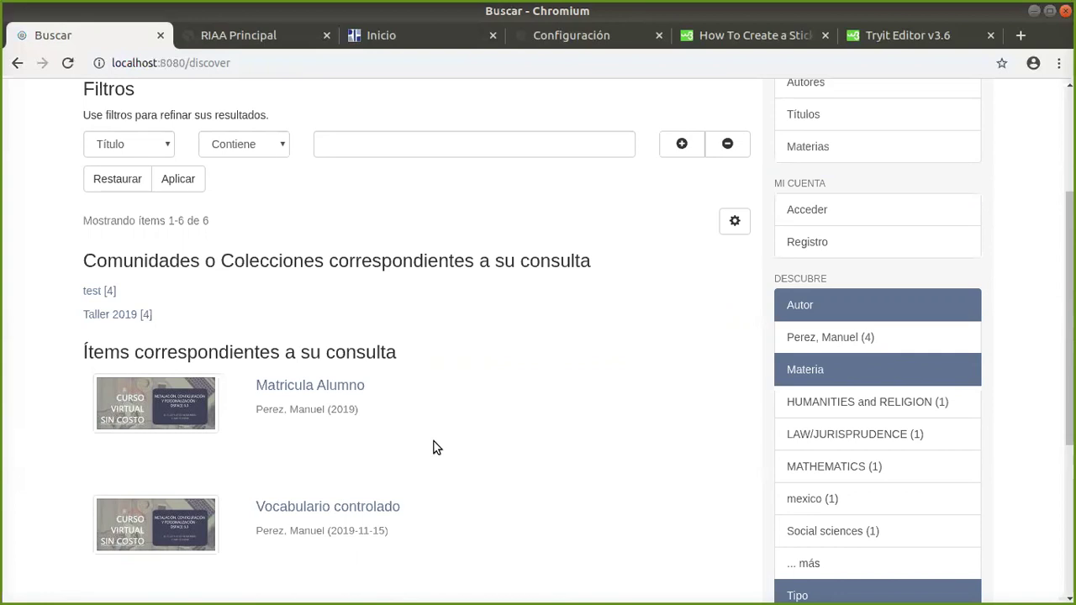
{"action": "scroll", "coordinate": [433, 441], "scroll_direction": "up", "scroll_amount": 5}
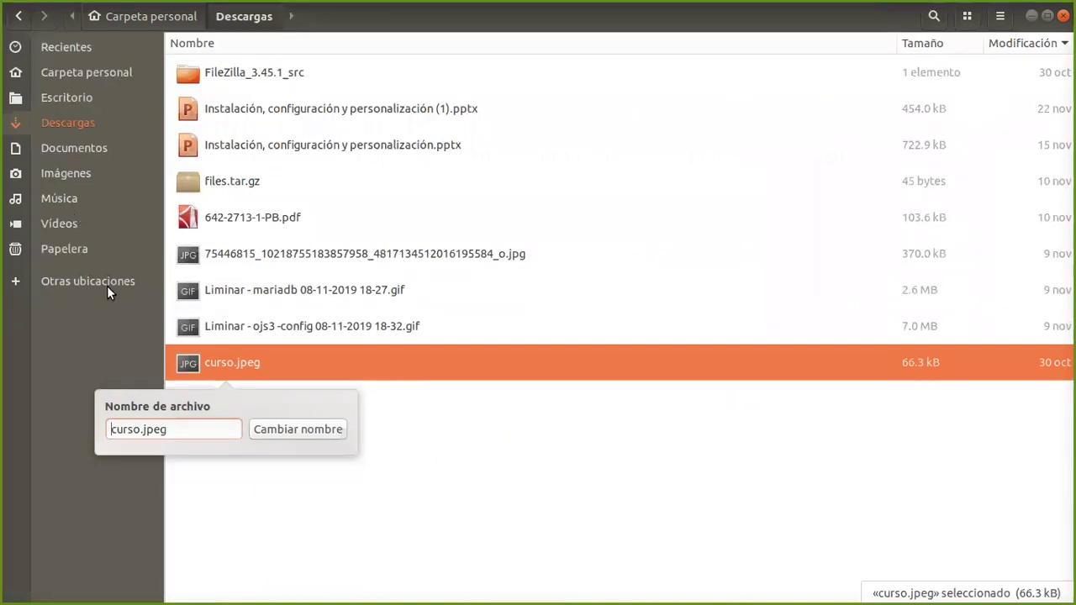
- In the file manager, dismiss the rename prompt for curso.jpeg and open the root folder of the Equipo drive
{"action": "left_click", "coordinate": [107, 285]}
{"action": "left_click", "coordinate": [106, 286]}
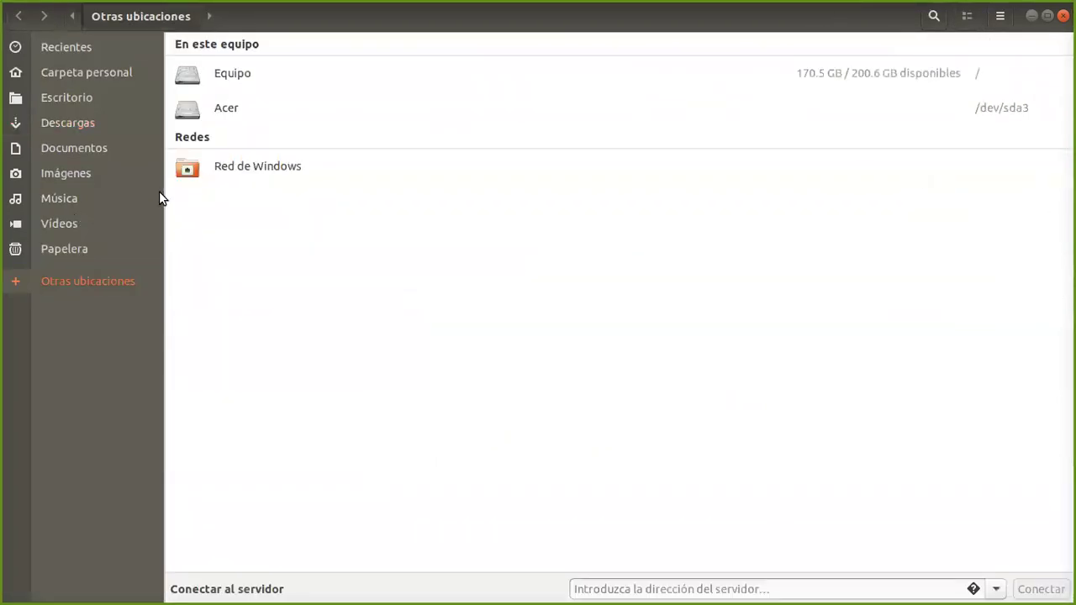
{"action": "left_click", "coordinate": [286, 71]}
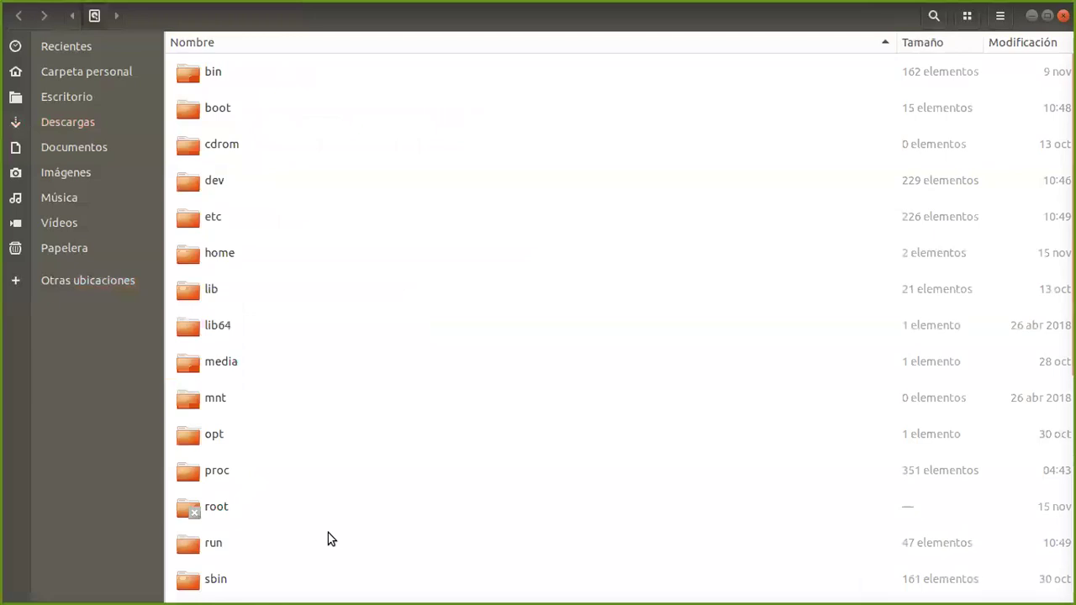
{"action": "scroll", "coordinate": [331, 539], "scroll_direction": "down", "scroll_amount": 10}
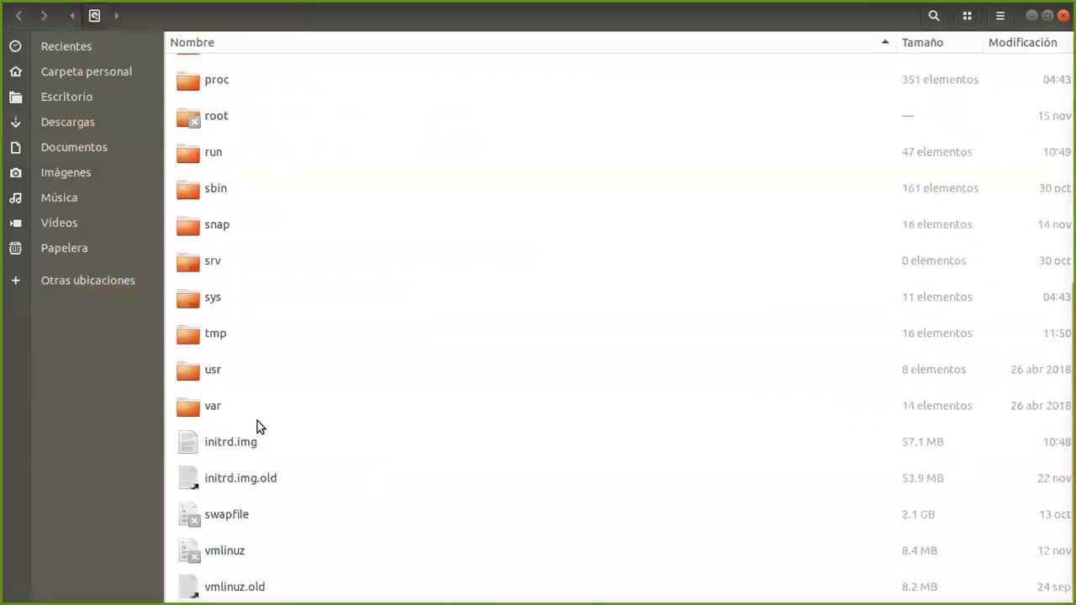
{"action": "left_click", "coordinate": [118, 282]}
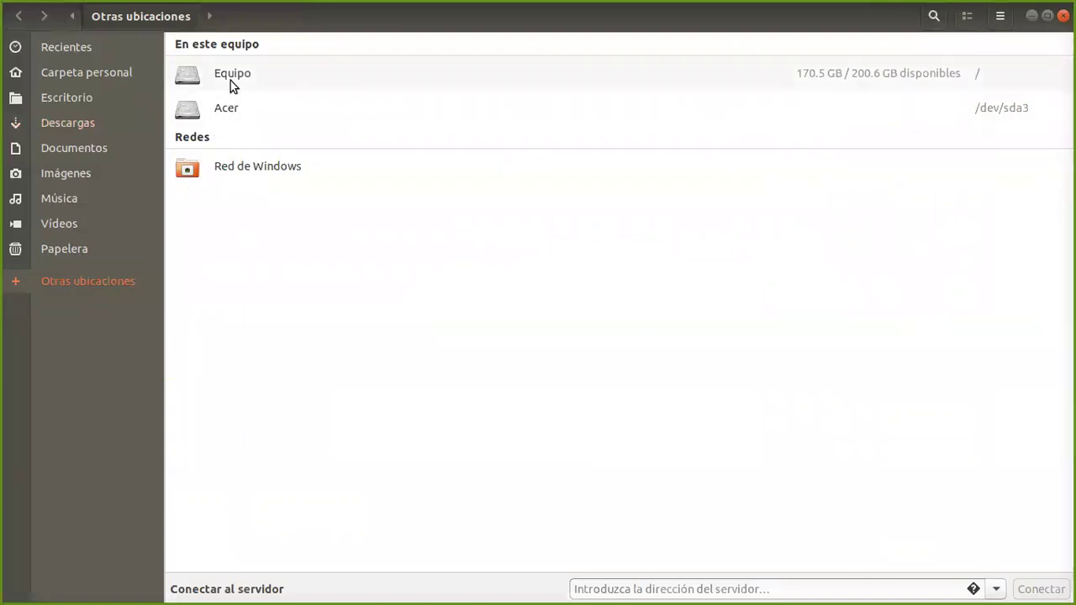
{"action": "left_click", "coordinate": [230, 81]}
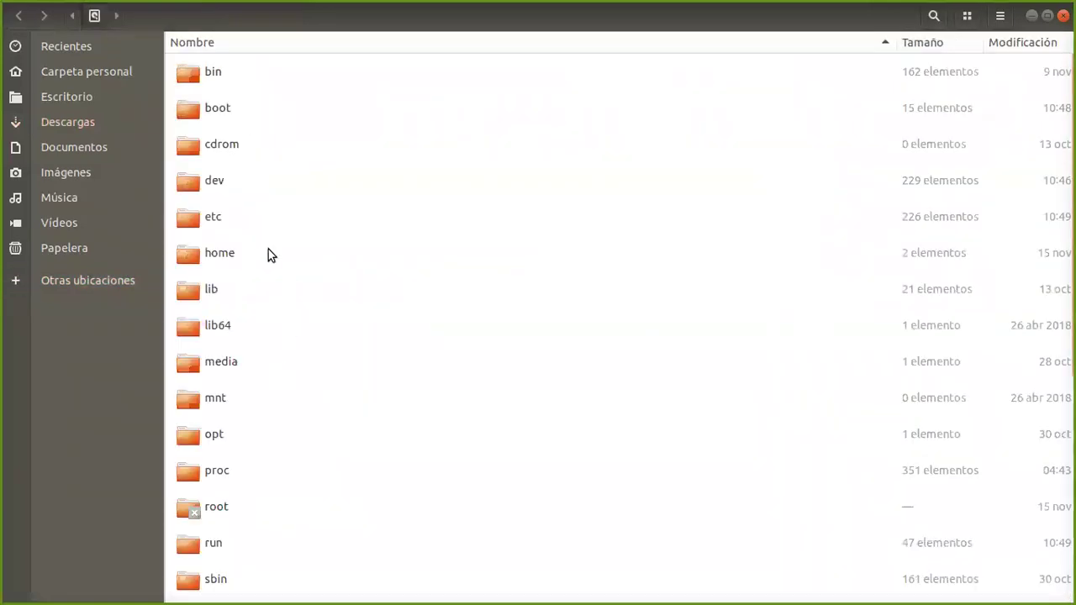
- Open the XMLUI themes folder at /home/dspace/dspace/webapps/xmlui/themes
{"action": "double_click", "coordinate": [211, 259]}
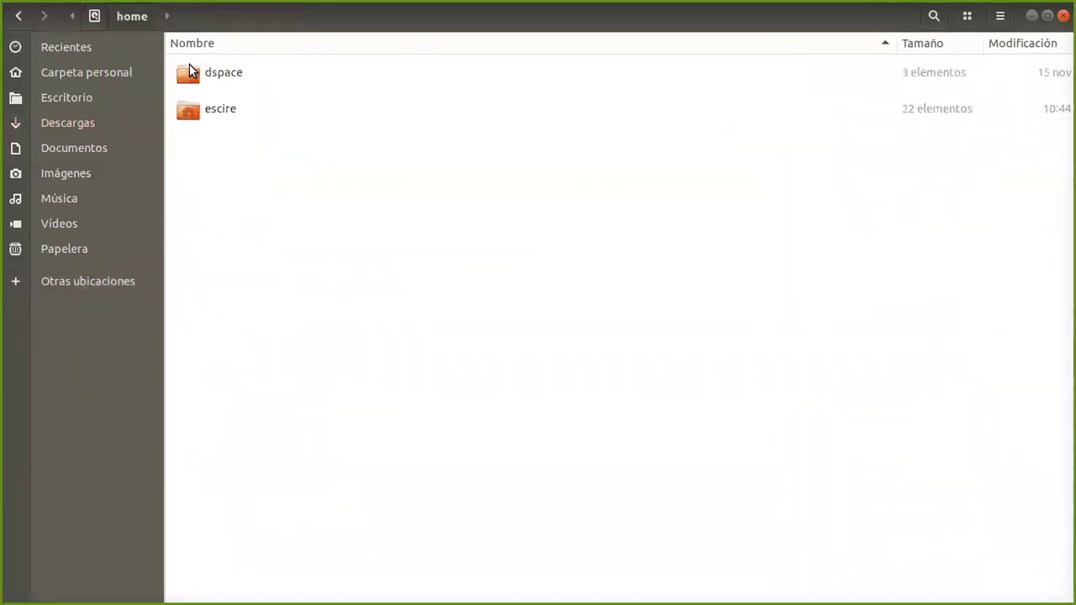
{"action": "double_click", "coordinate": [189, 64]}
{"action": "left_click", "coordinate": [235, 84]}
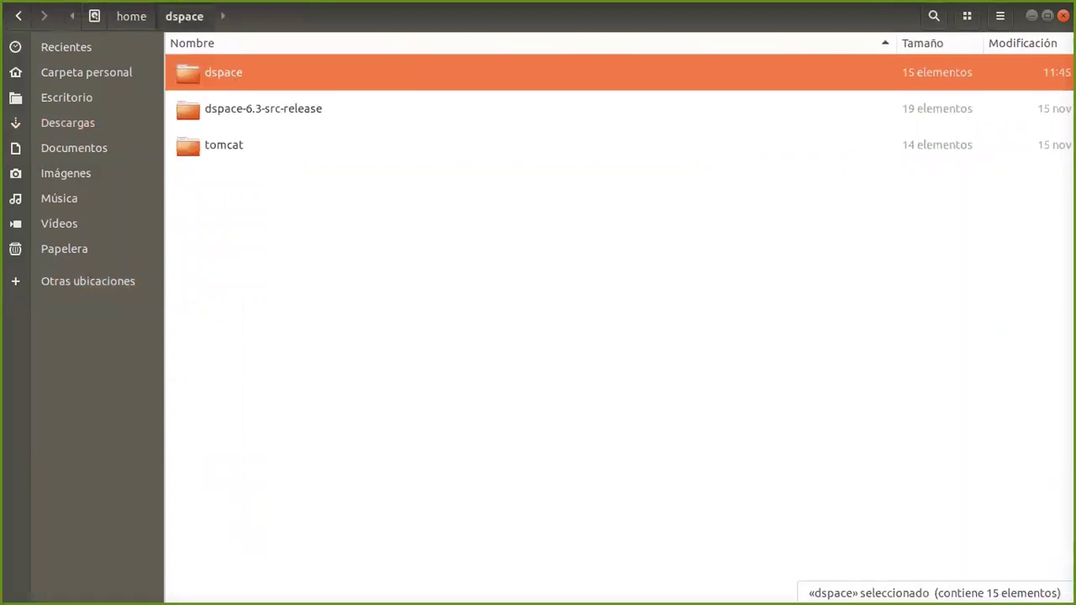
{"action": "key", "text": "Return"}
{"action": "double_click", "coordinate": [243, 581]}
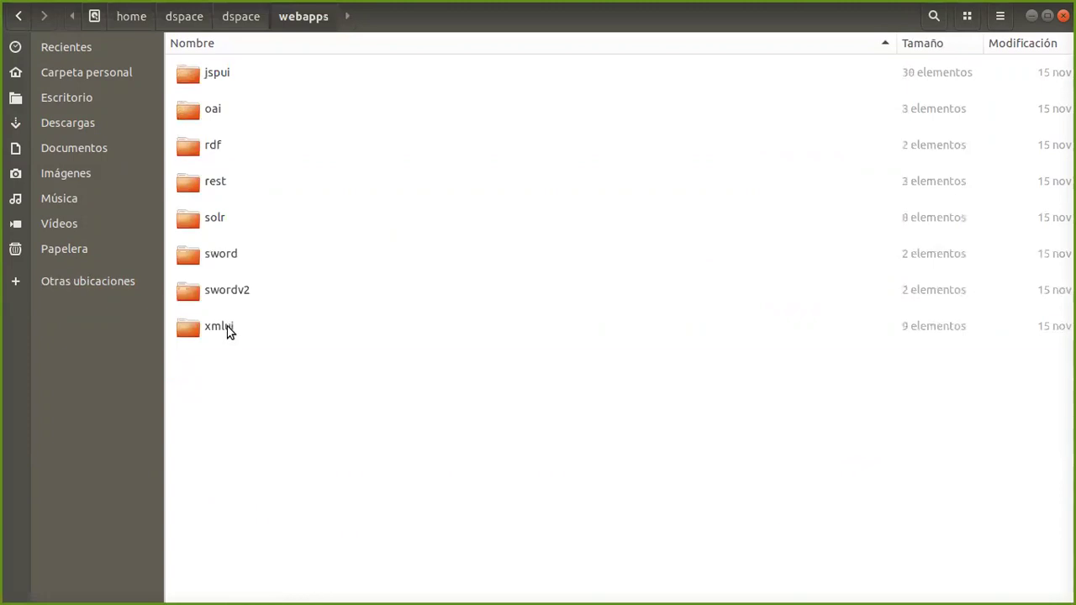
{"action": "left_click", "coordinate": [227, 328]}
{"action": "double_click", "coordinate": [227, 326]}
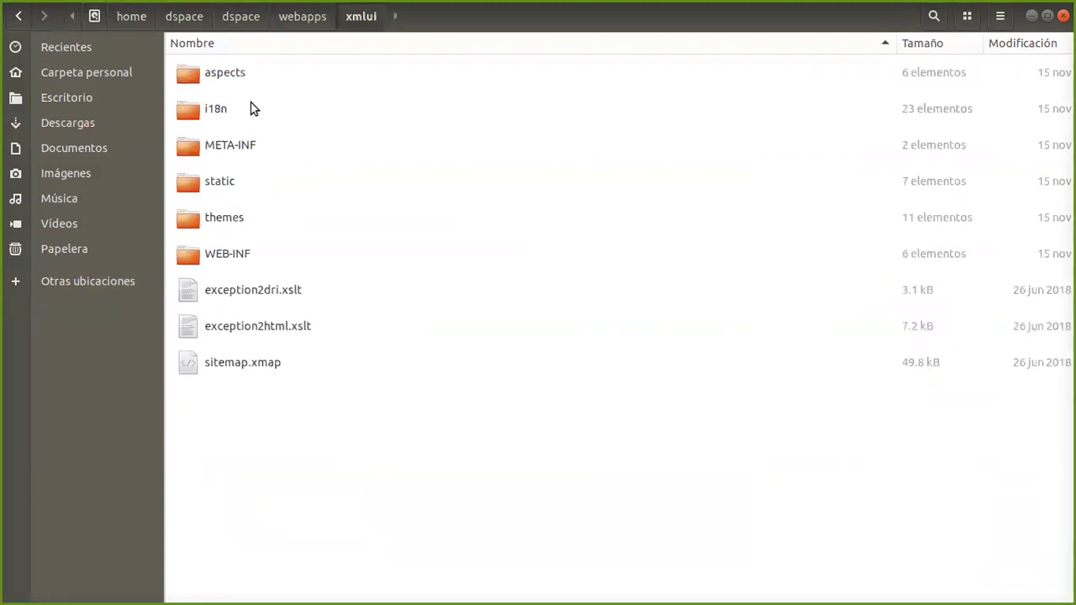
{"action": "double_click", "coordinate": [227, 216]}
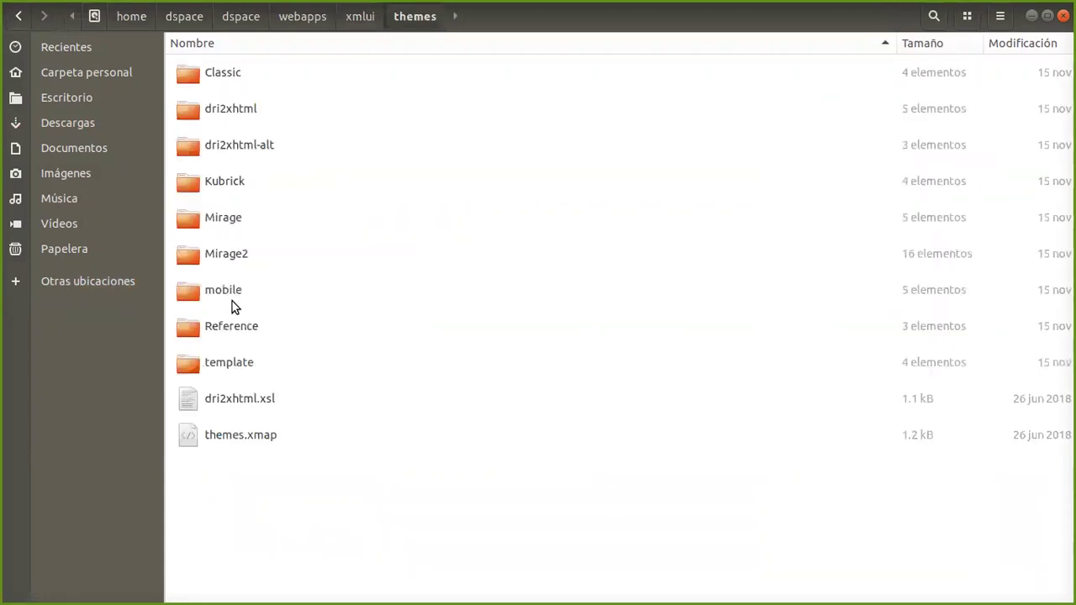
- Look through the XSL files in the core folder under Mirage2/xsl, and return to the xsl folder
{"action": "double_click", "coordinate": [249, 255]}
{"action": "left_click", "coordinate": [213, 290]}
{"action": "double_click", "coordinate": [213, 290]}
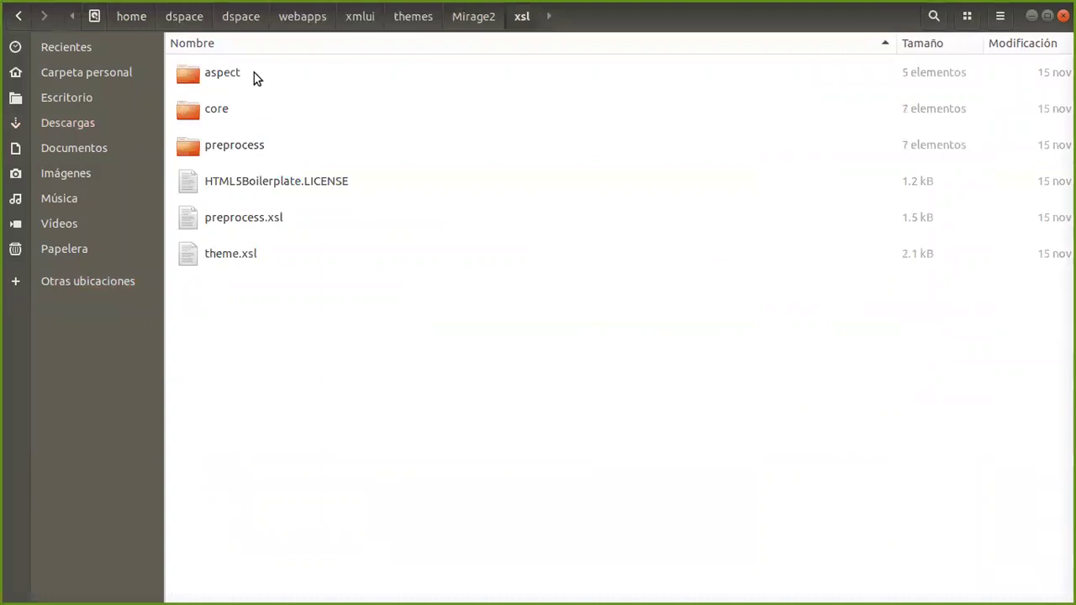
{"action": "double_click", "coordinate": [220, 111]}
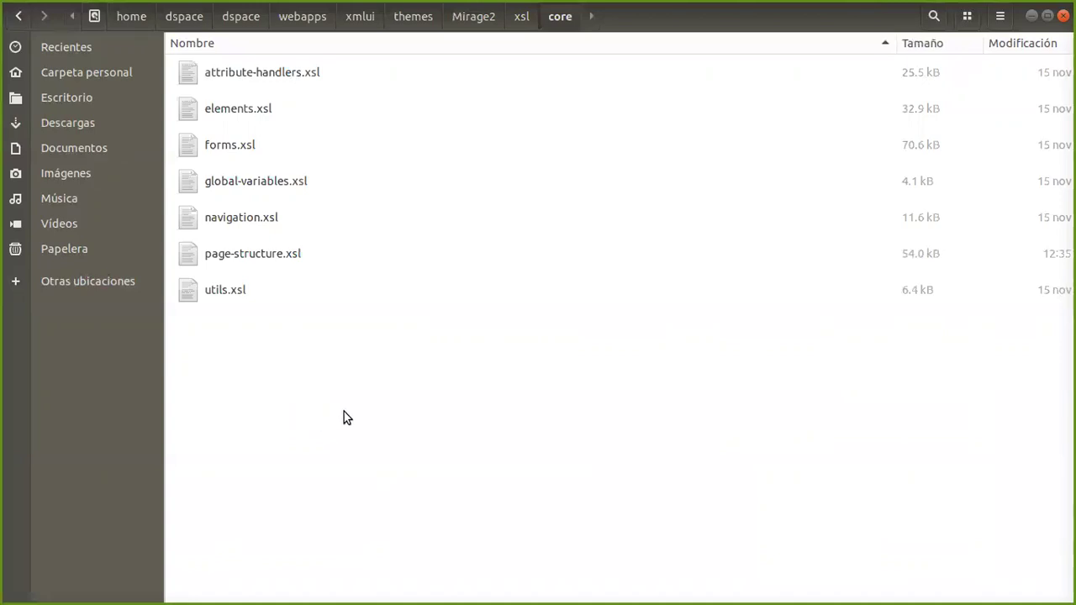
{"action": "key", "text": "alt+Up"}
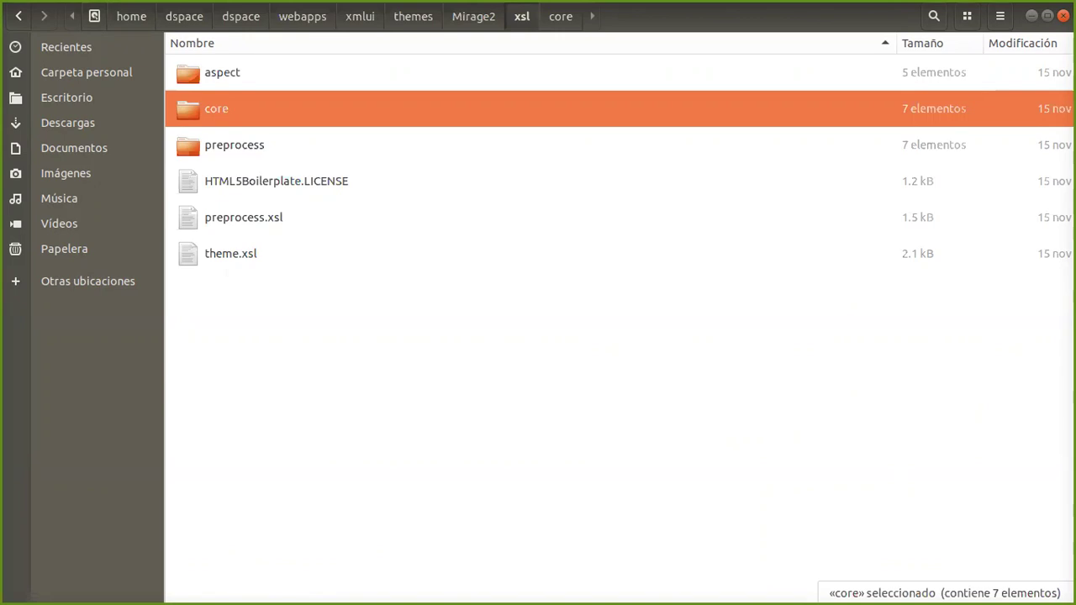
- Switch to Chromium, open the DSpace Principal home page, dismiss the translation prompt, and examine the communities, recent items and sidebar
{"action": "key", "text": "alt+Tab"}
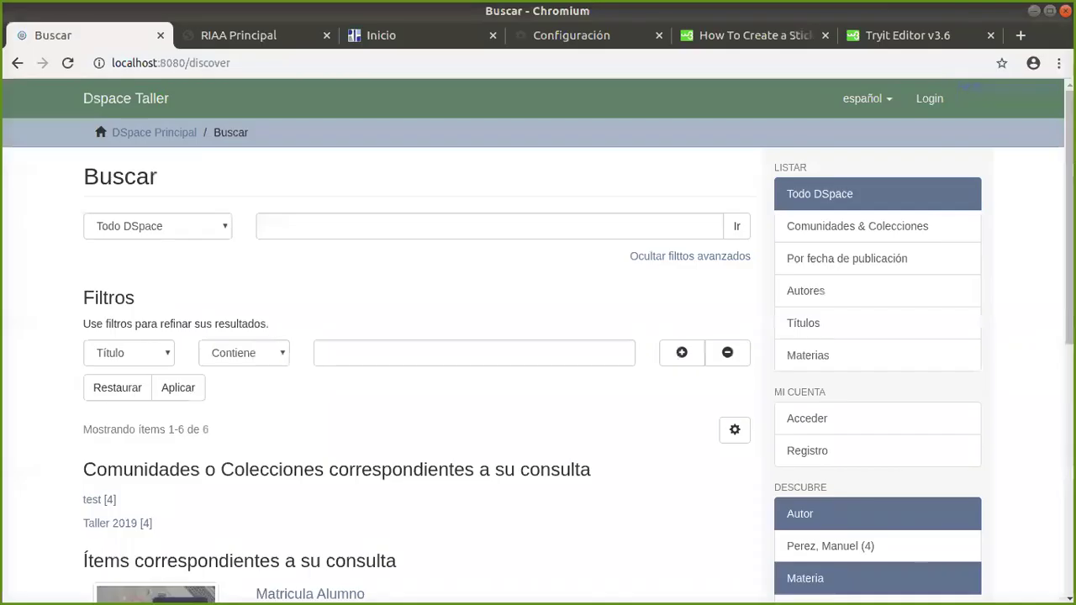
{"action": "left_click", "coordinate": [160, 131]}
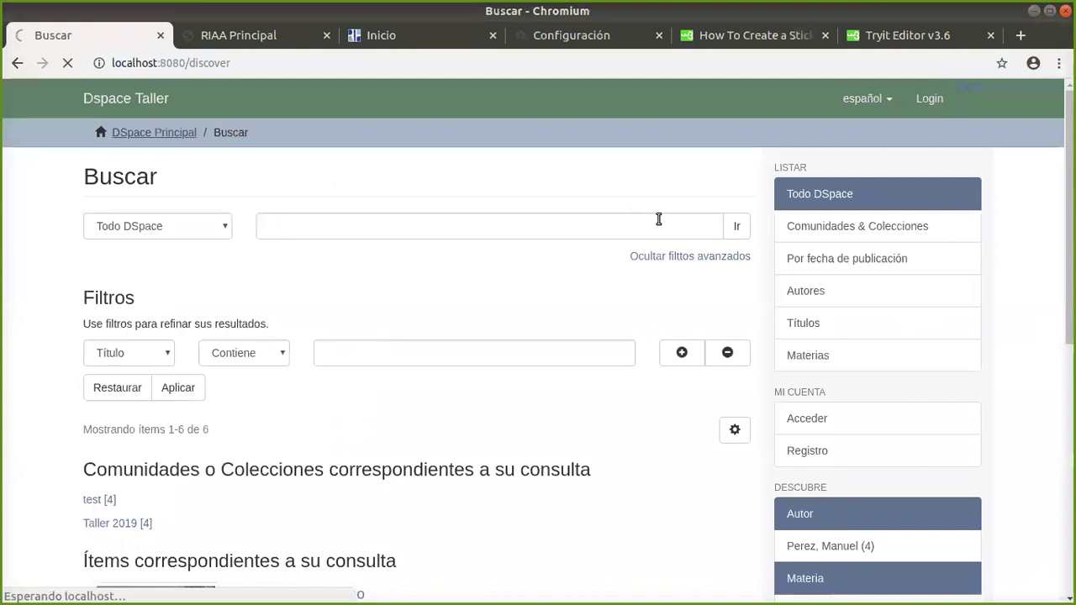
{"action": "scroll", "coordinate": [631, 286], "scroll_direction": "down", "scroll_amount": 2}
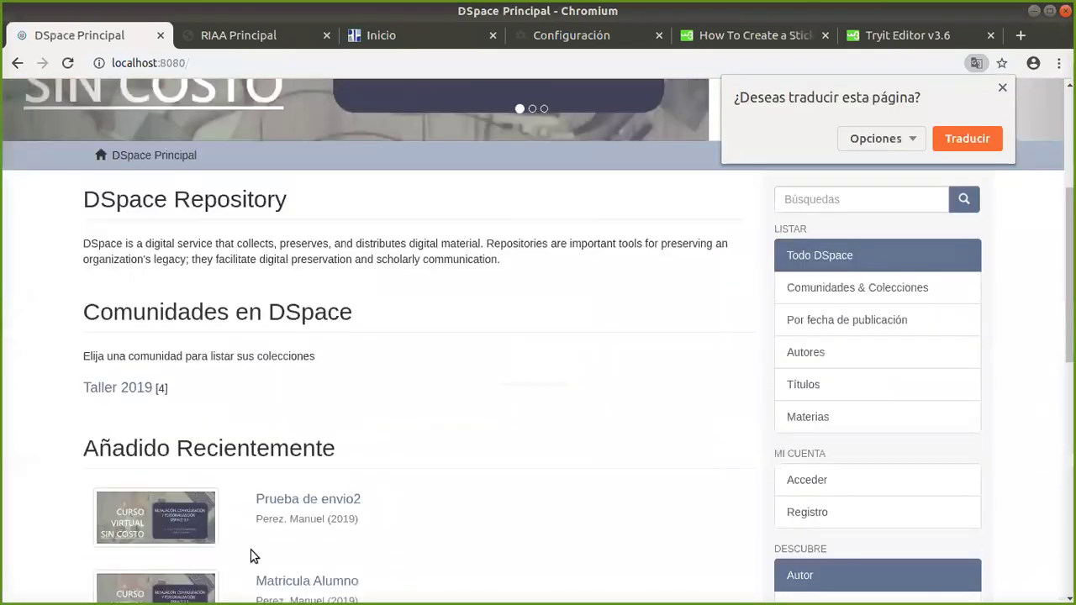
{"action": "scroll", "coordinate": [378, 320], "scroll_direction": "down", "scroll_amount": 2}
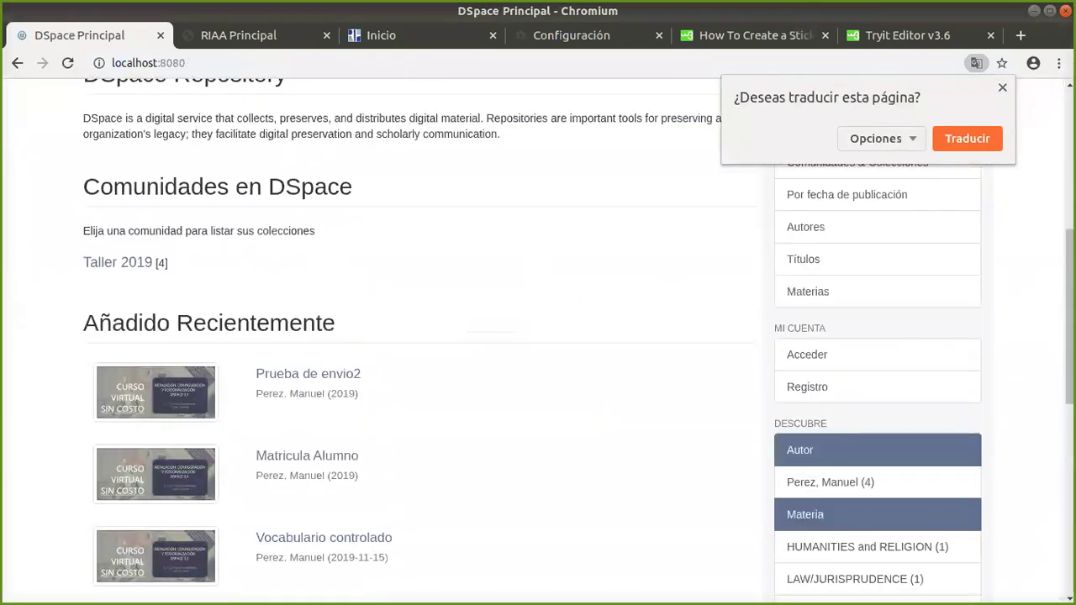
{"action": "scroll", "coordinate": [1000, 361], "scroll_direction": "up", "scroll_amount": 3}
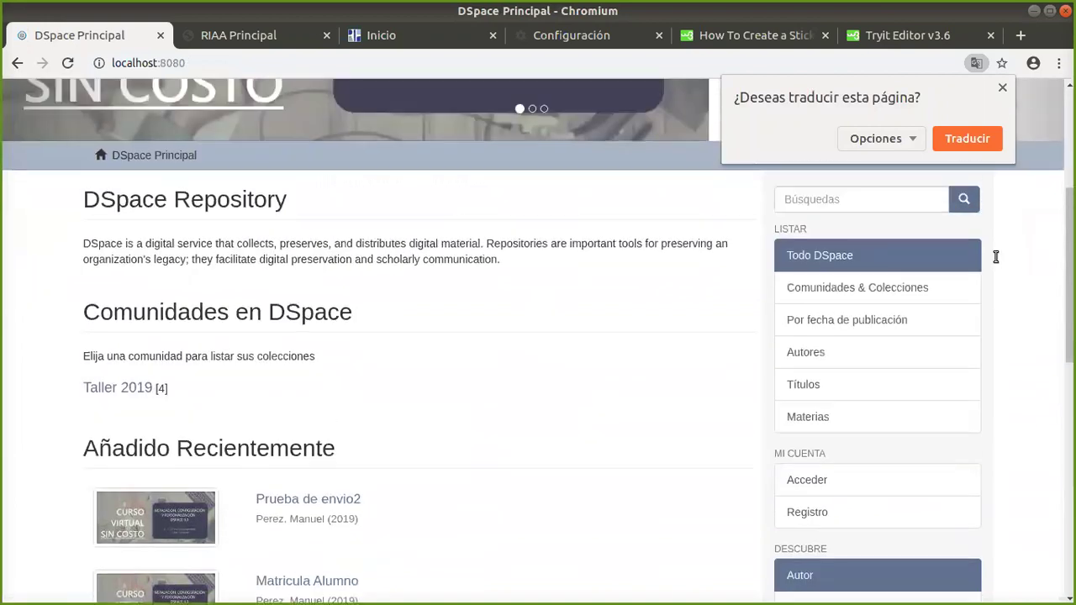
{"action": "left_click", "coordinate": [1002, 88]}
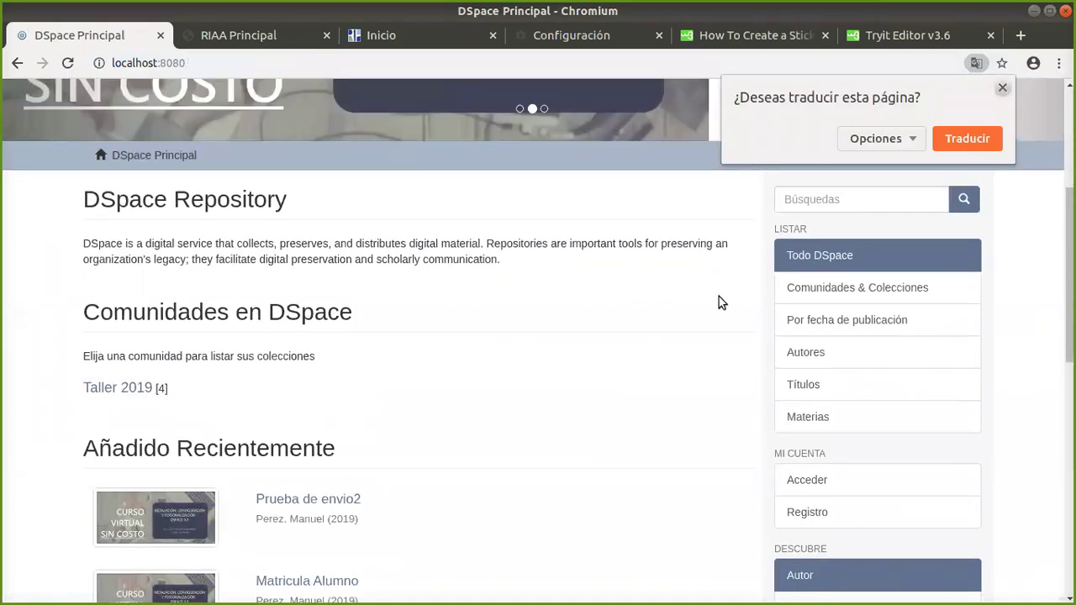
{"action": "scroll", "coordinate": [479, 379], "scroll_direction": "down", "scroll_amount": 3}
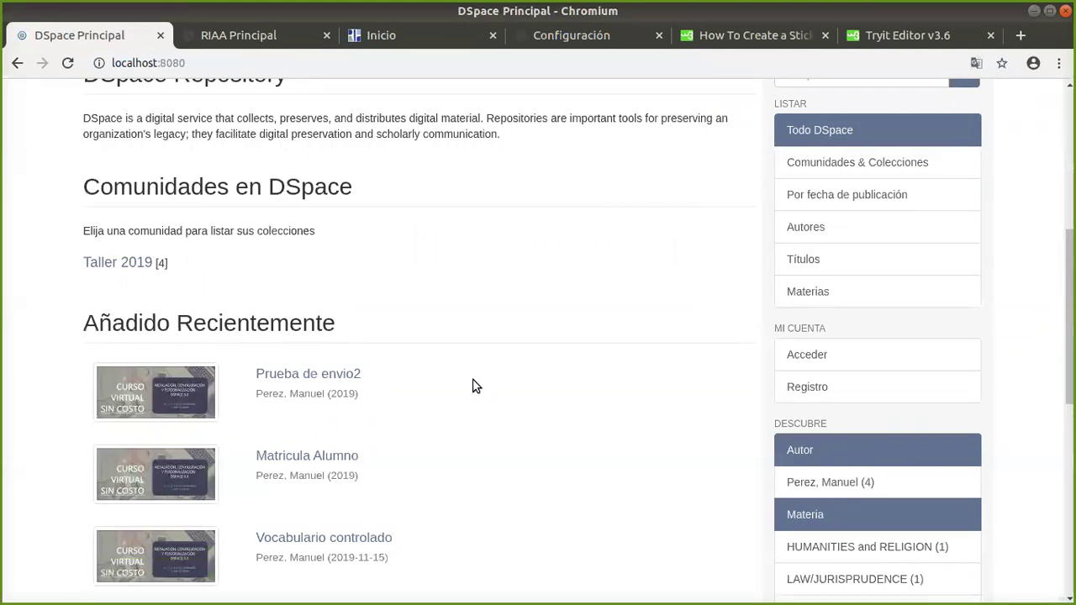
{"action": "scroll", "coordinate": [636, 280], "scroll_direction": "up", "scroll_amount": 3}
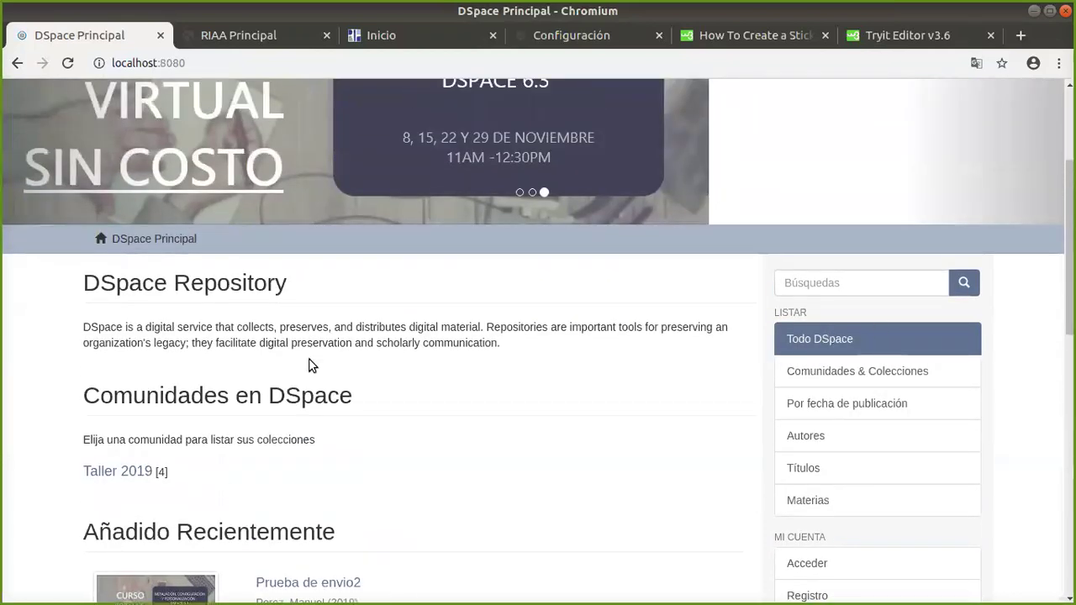
{"action": "scroll", "coordinate": [277, 379], "scroll_direction": "up", "scroll_amount": 2}
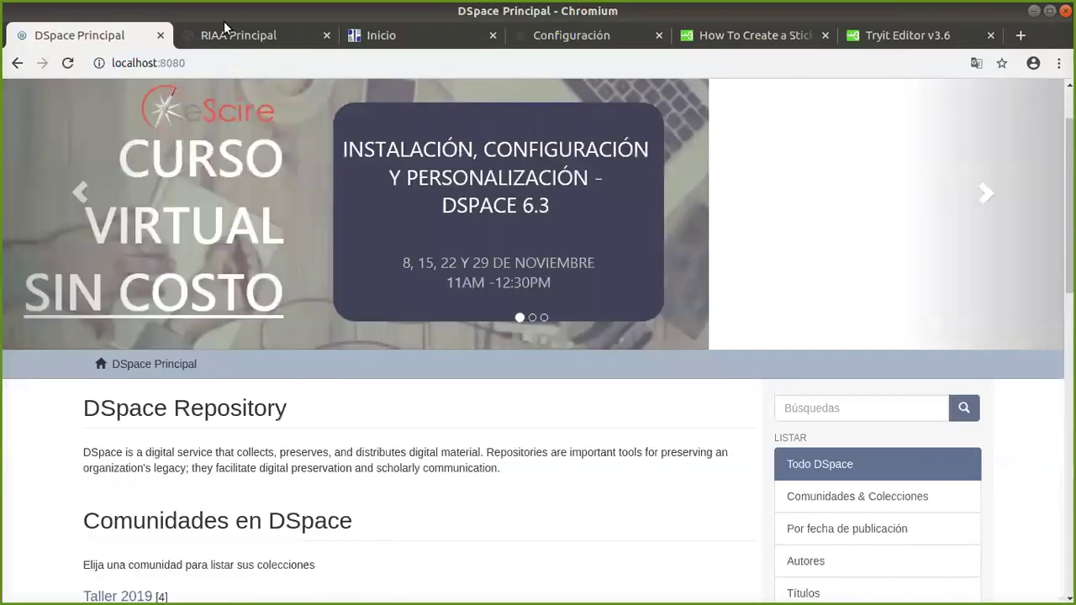
- Examine the customized Históricas-UNAM repository home page, from its menu bar and recent-items carousel to the community icons and footer
{"action": "left_click", "coordinate": [414, 26]}
{"action": "scroll", "coordinate": [544, 254], "scroll_direction": "down", "scroll_amount": 1}
{"action": "scroll", "coordinate": [544, 256], "scroll_direction": "down", "scroll_amount": 3}
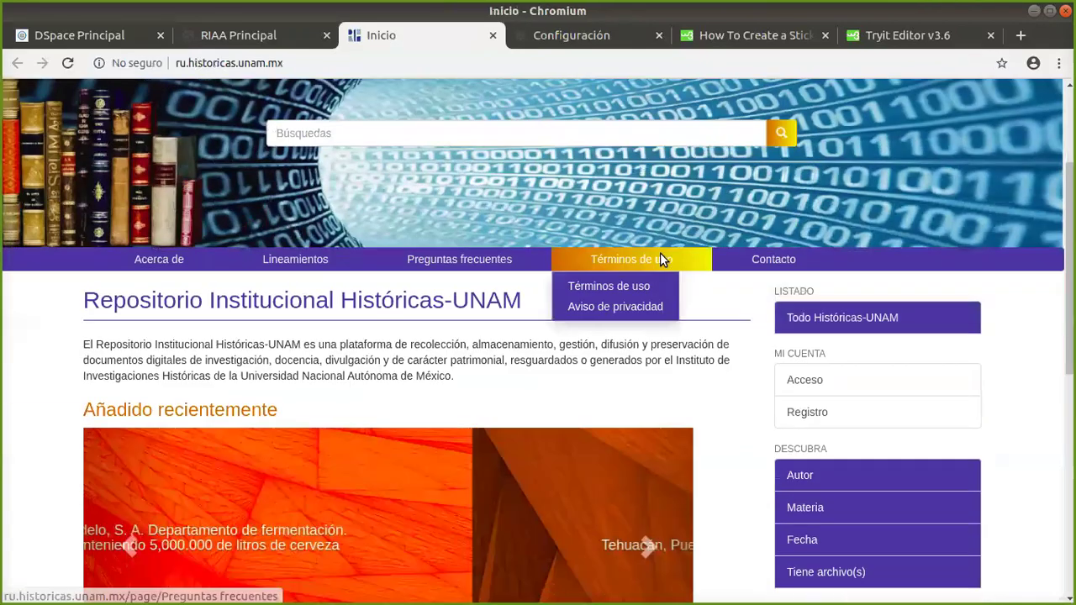
{"action": "scroll", "coordinate": [740, 324], "scroll_direction": "up", "scroll_amount": 2}
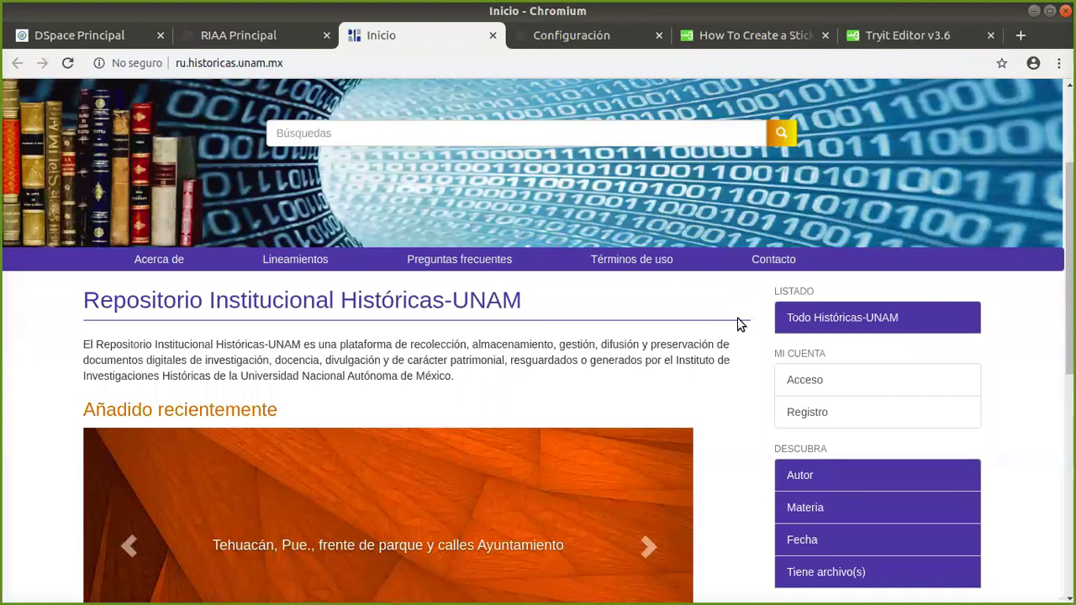
{"action": "scroll", "coordinate": [740, 324], "scroll_direction": "down", "scroll_amount": 3}
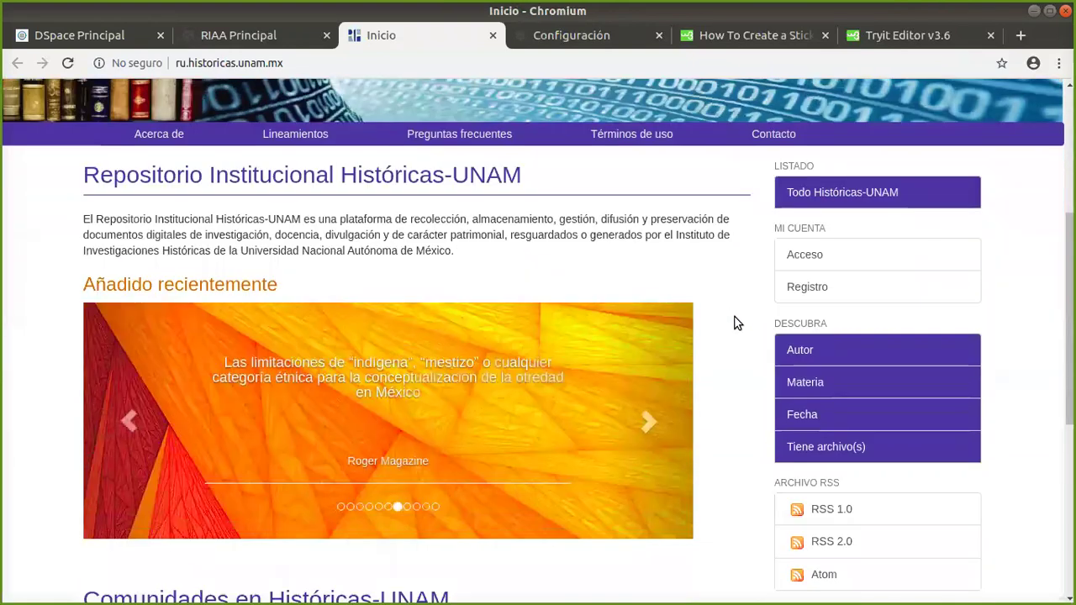
{"action": "scroll", "coordinate": [744, 348], "scroll_direction": "down", "scroll_amount": 2}
{"action": "scroll", "coordinate": [751, 375], "scroll_direction": "up", "scroll_amount": 3}
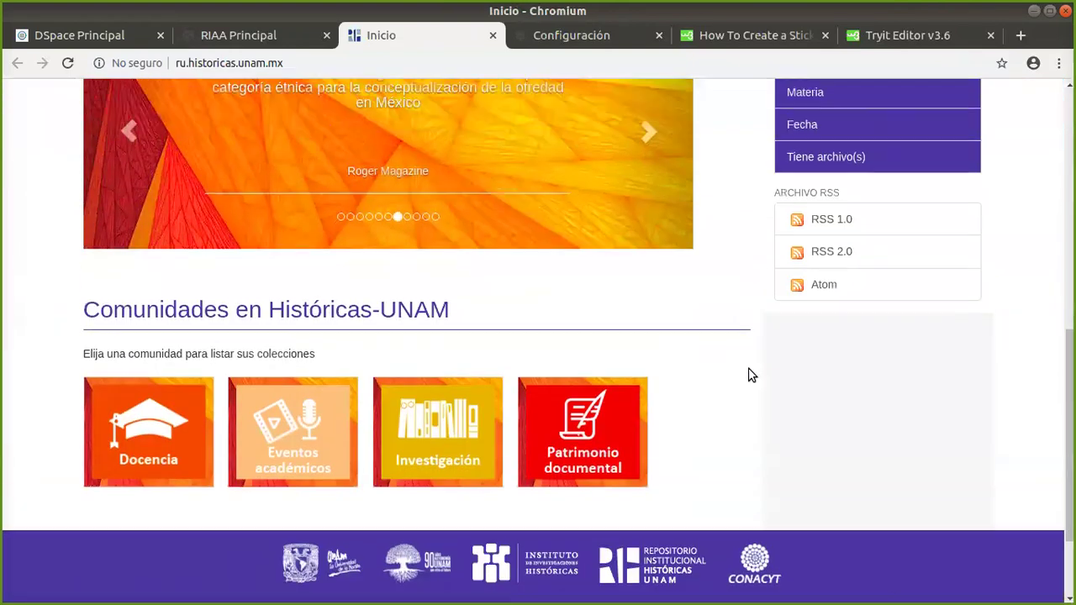
- Examine the banner, search bar and communities section of the RIAA repository home page, and return to the DSpace Principal page
{"action": "left_click", "coordinate": [589, 42]}
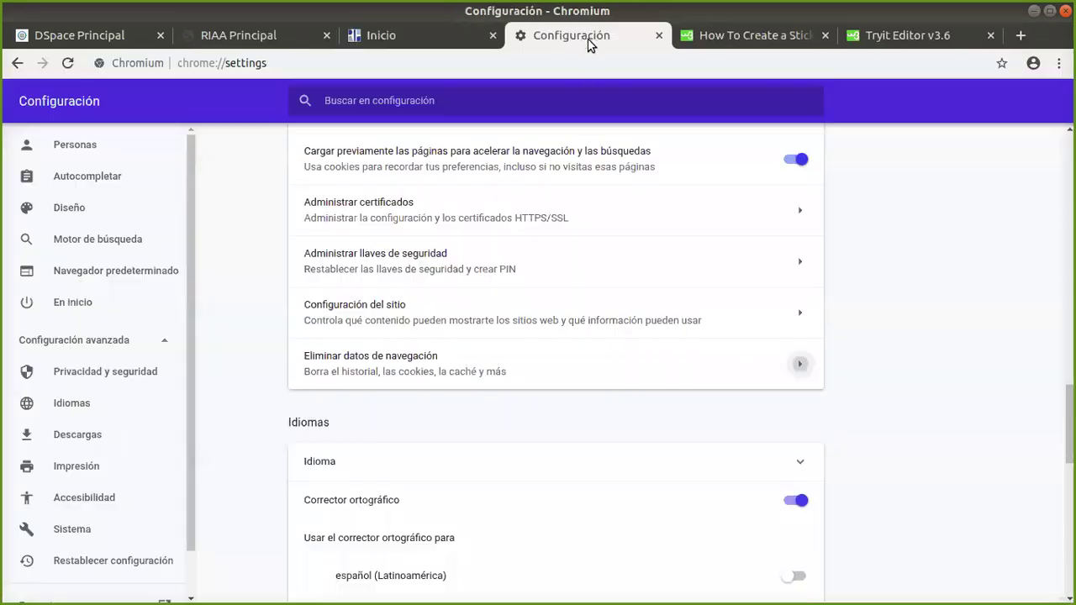
{"action": "left_click", "coordinate": [282, 37]}
{"action": "scroll", "coordinate": [541, 319], "scroll_direction": "down", "scroll_amount": 2}
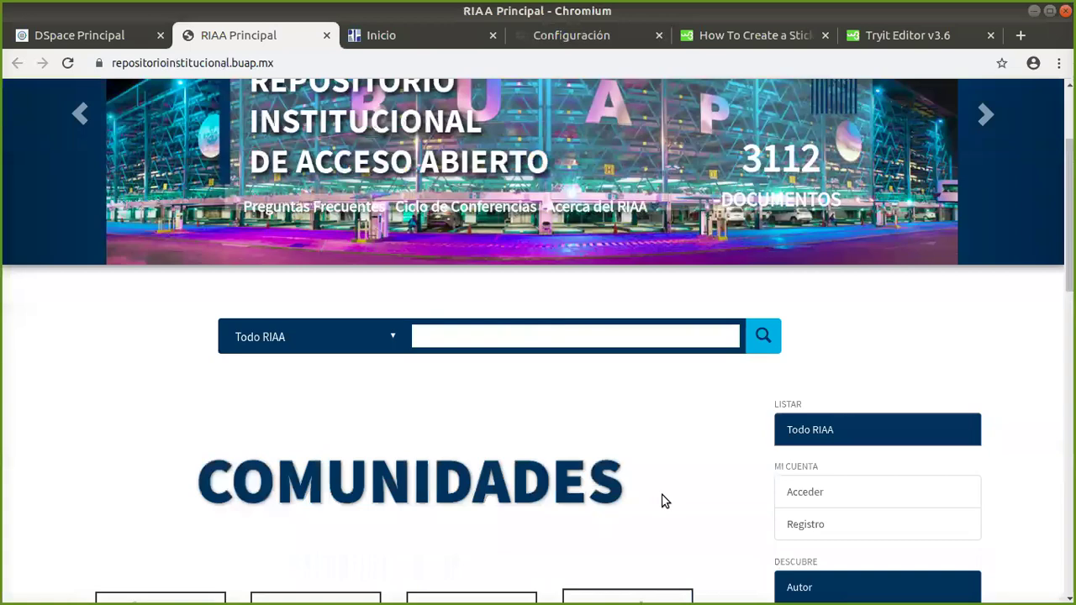
{"action": "scroll", "coordinate": [663, 500], "scroll_direction": "down", "scroll_amount": 2}
{"action": "scroll", "coordinate": [723, 463], "scroll_direction": "up", "scroll_amount": 3}
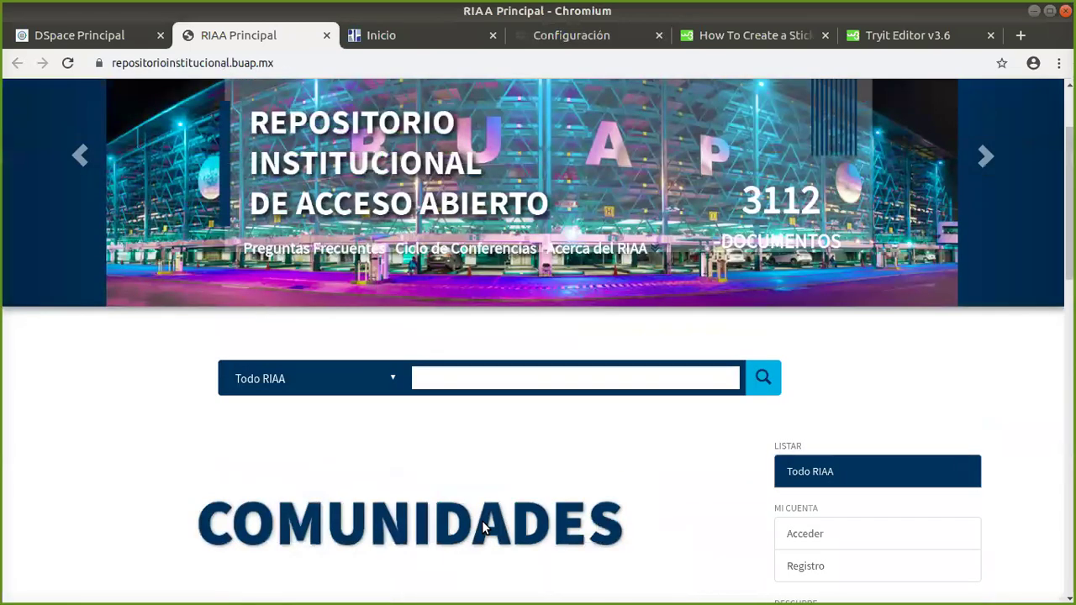
{"action": "left_click", "coordinate": [71, 42]}
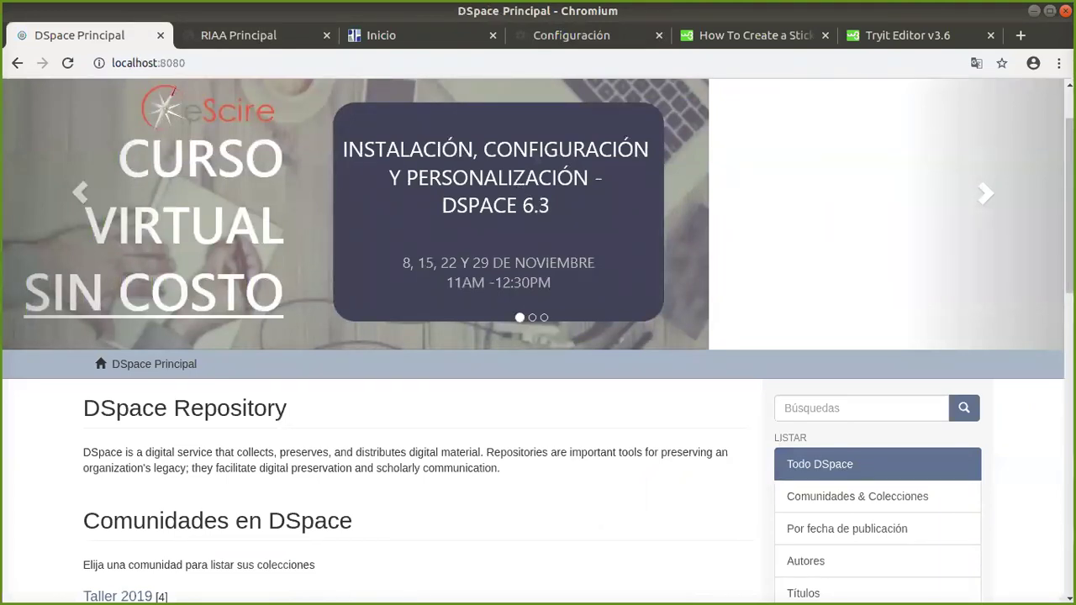
- Switch to the file manager, view the subfolders of Mirage2's xsl/aspect folder, and go back to the xsl folder
{"action": "key", "text": "alt+Tab"}
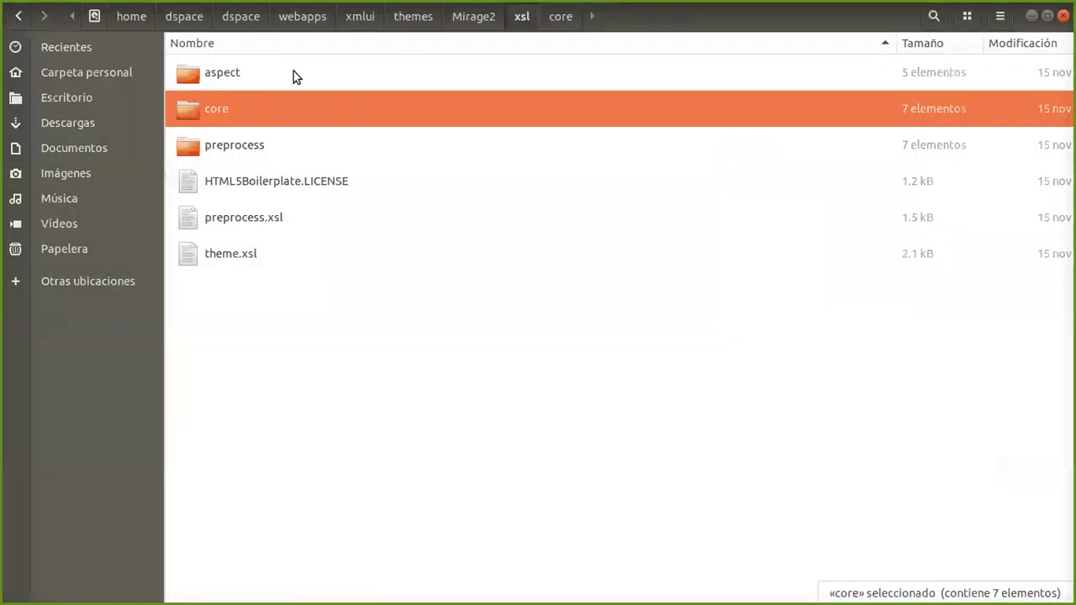
{"action": "left_click", "coordinate": [269, 74]}
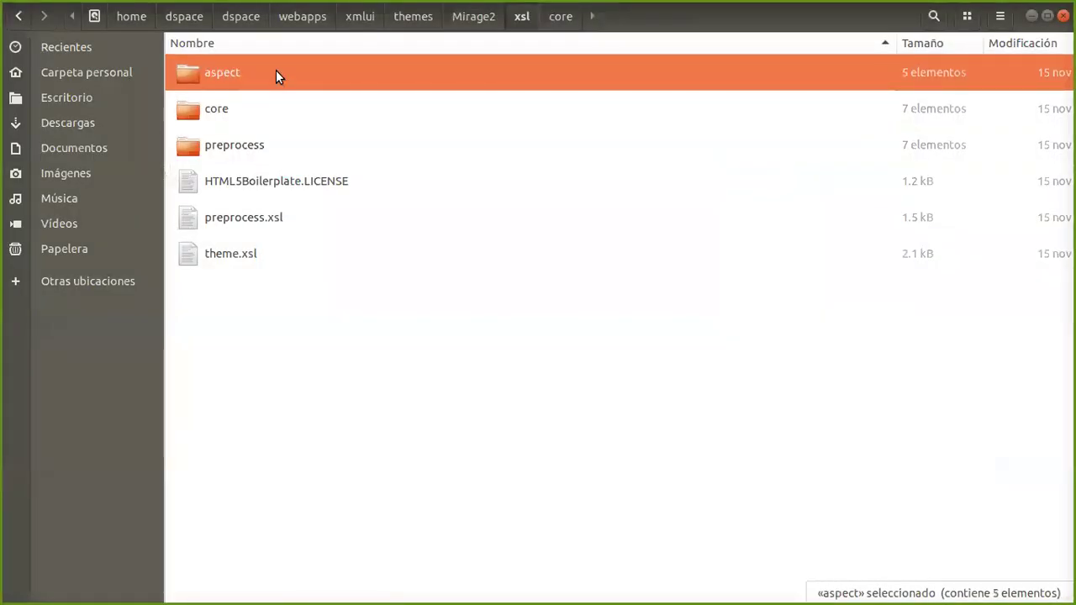
{"action": "double_click", "coordinate": [276, 74]}
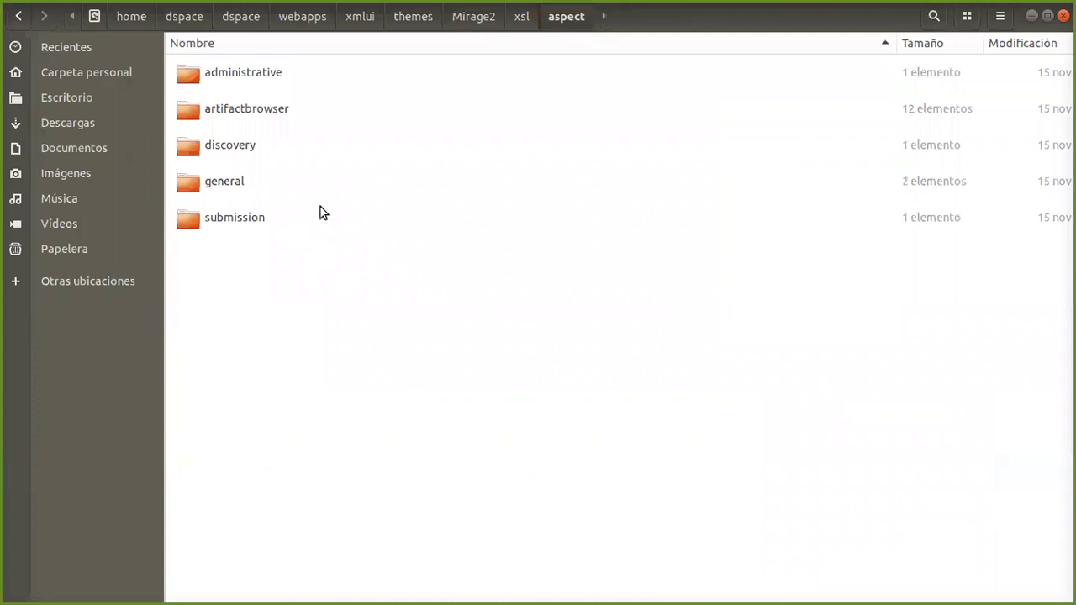
{"action": "key", "text": "BackSpace"}
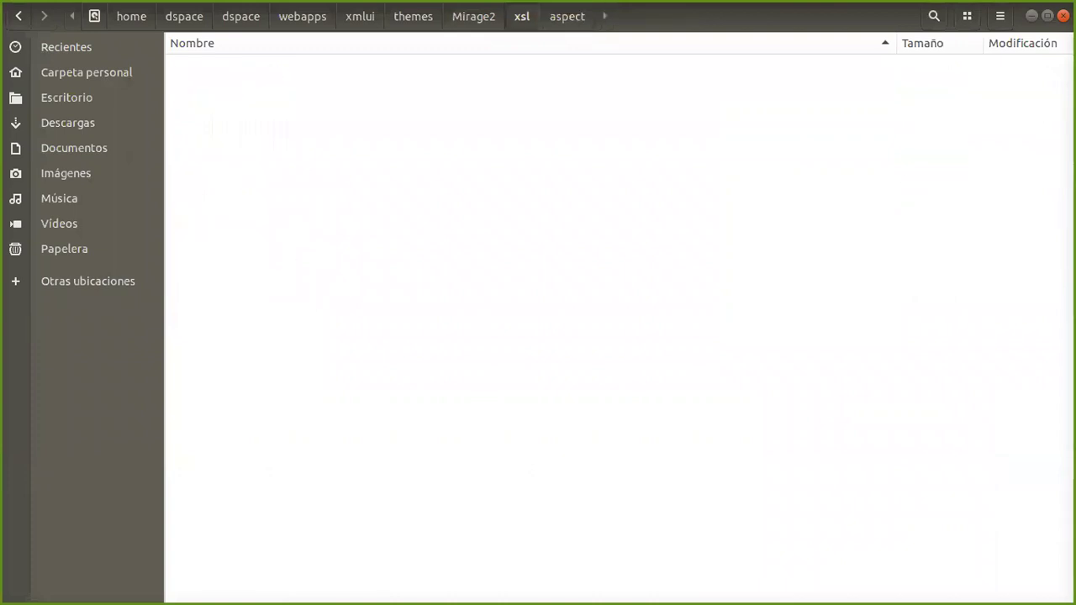